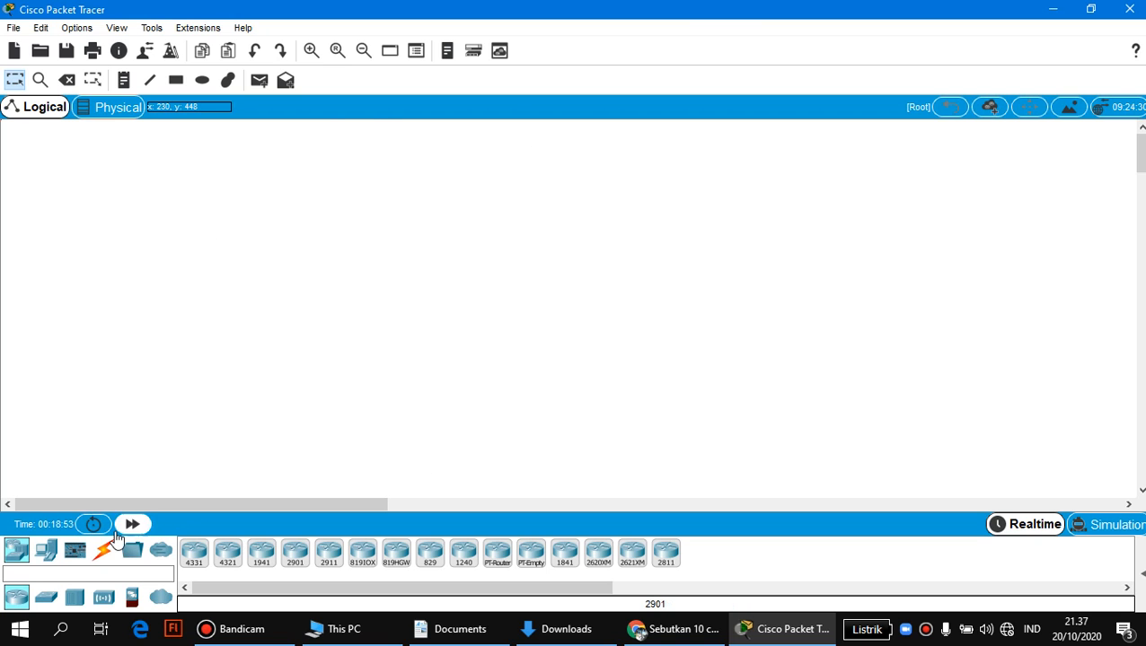
{"action": "left_click", "coordinate": [44, 551]}
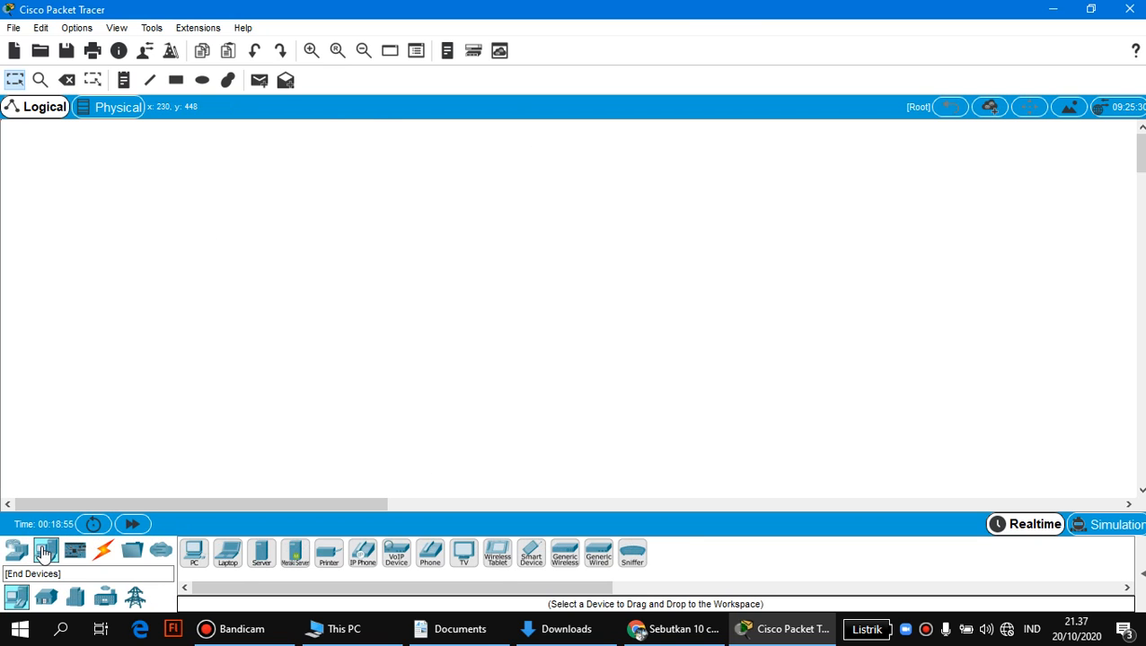
{"action": "left_click", "coordinate": [16, 550]}
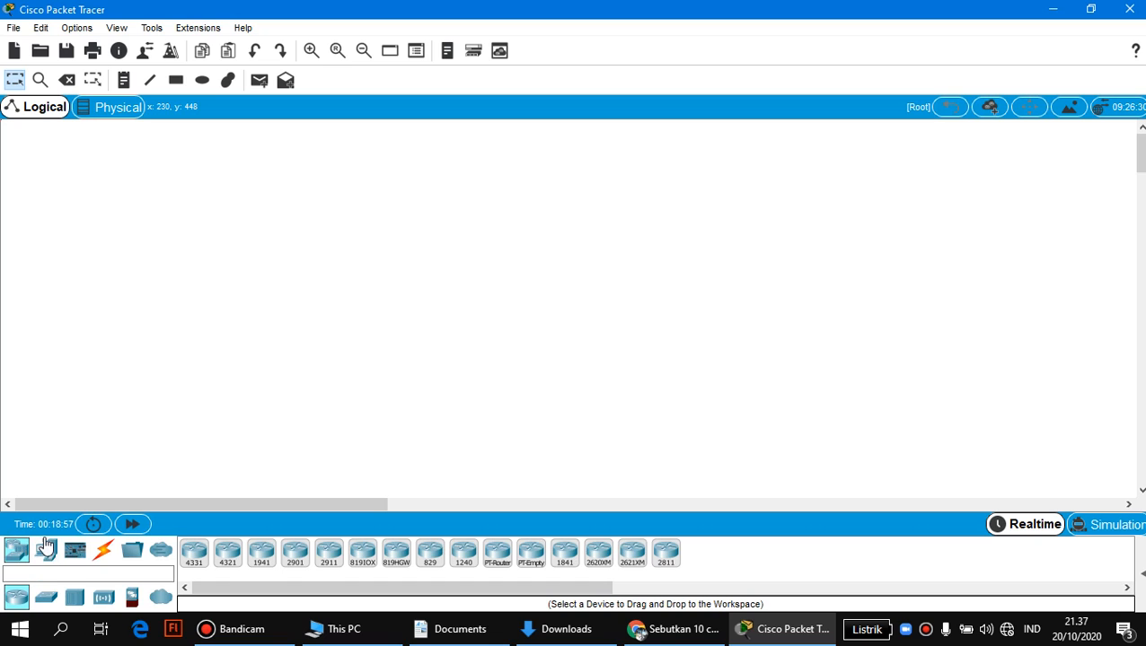
{"action": "left_click", "coordinate": [98, 551]}
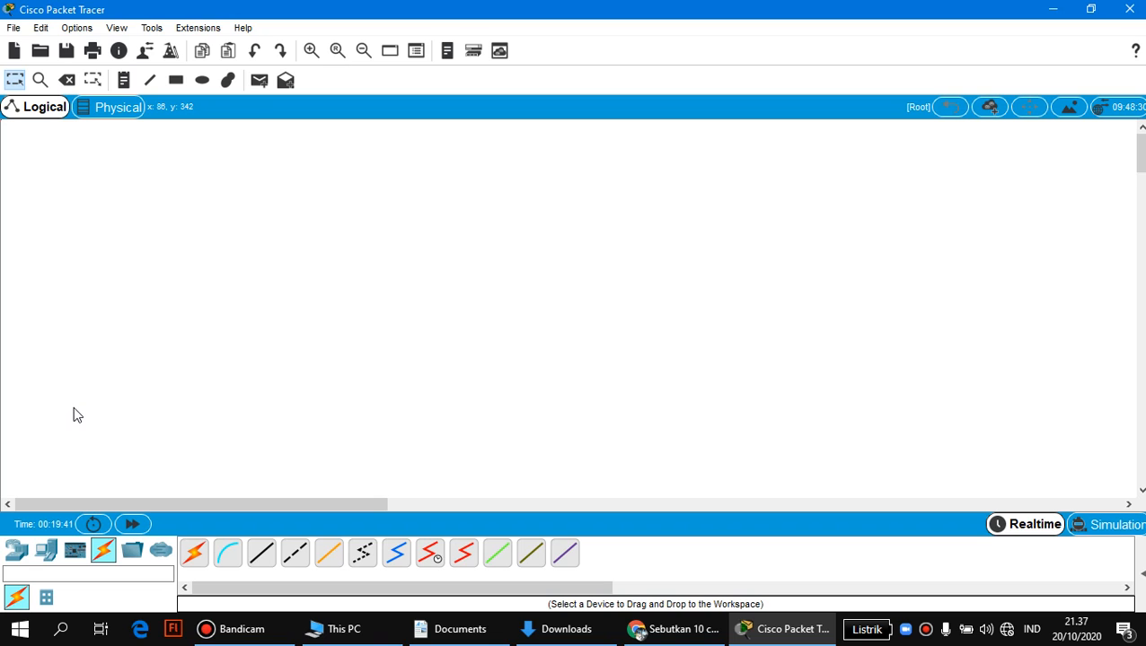
{"action": "left_click", "coordinate": [13, 28]}
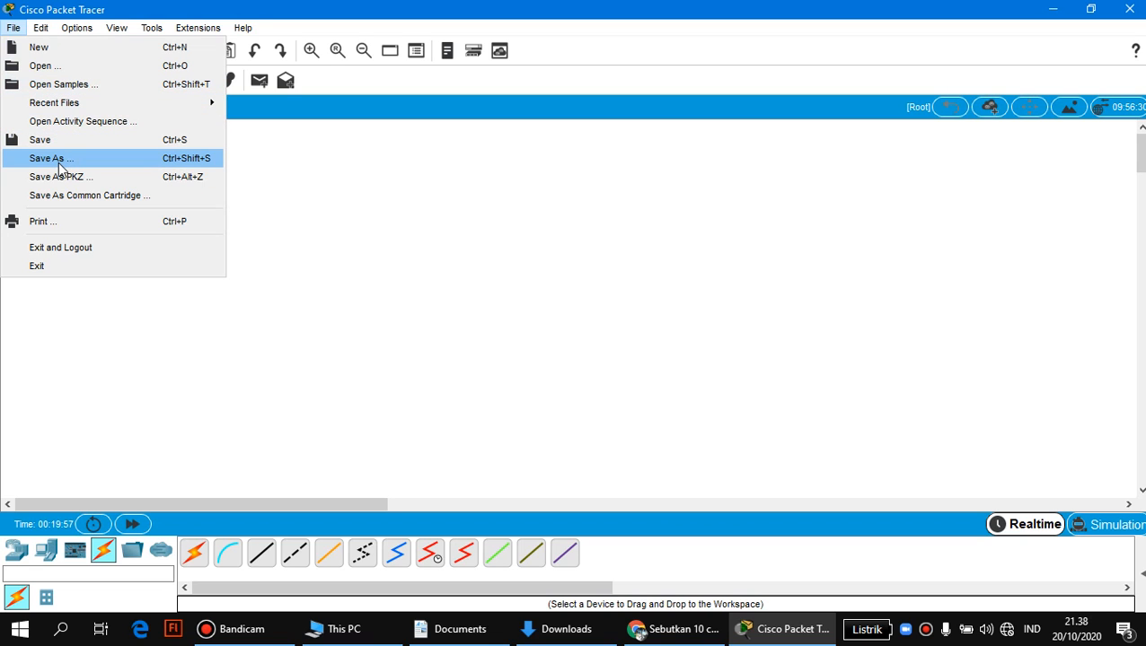
{"action": "left_click", "coordinate": [106, 179]}
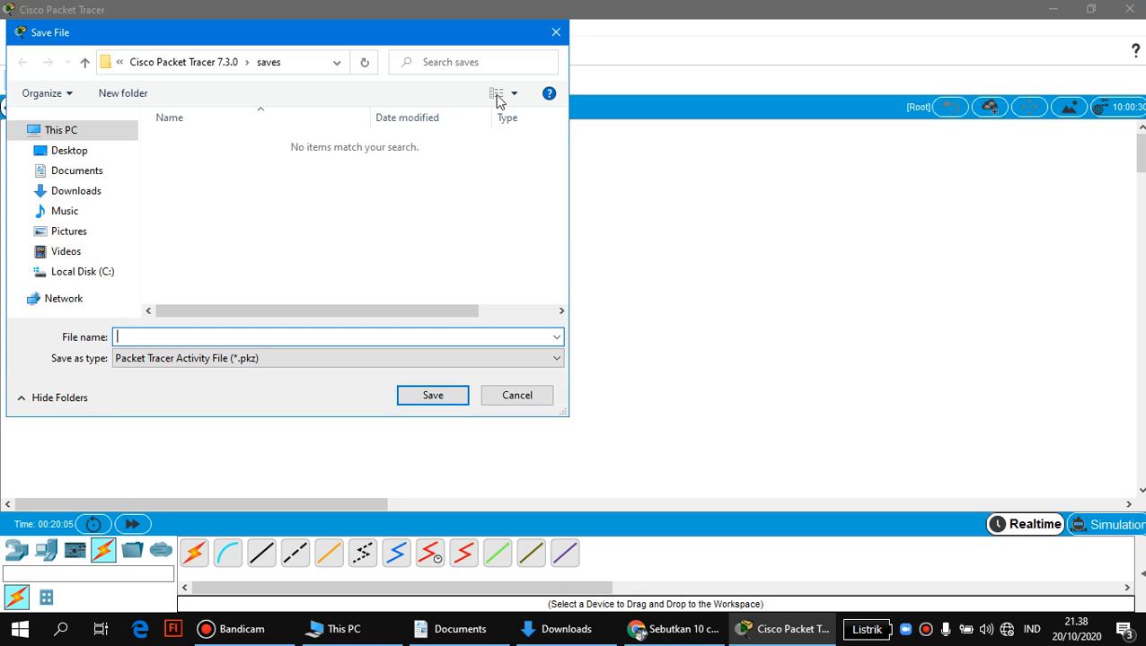
{"action": "left_click", "coordinate": [556, 32]}
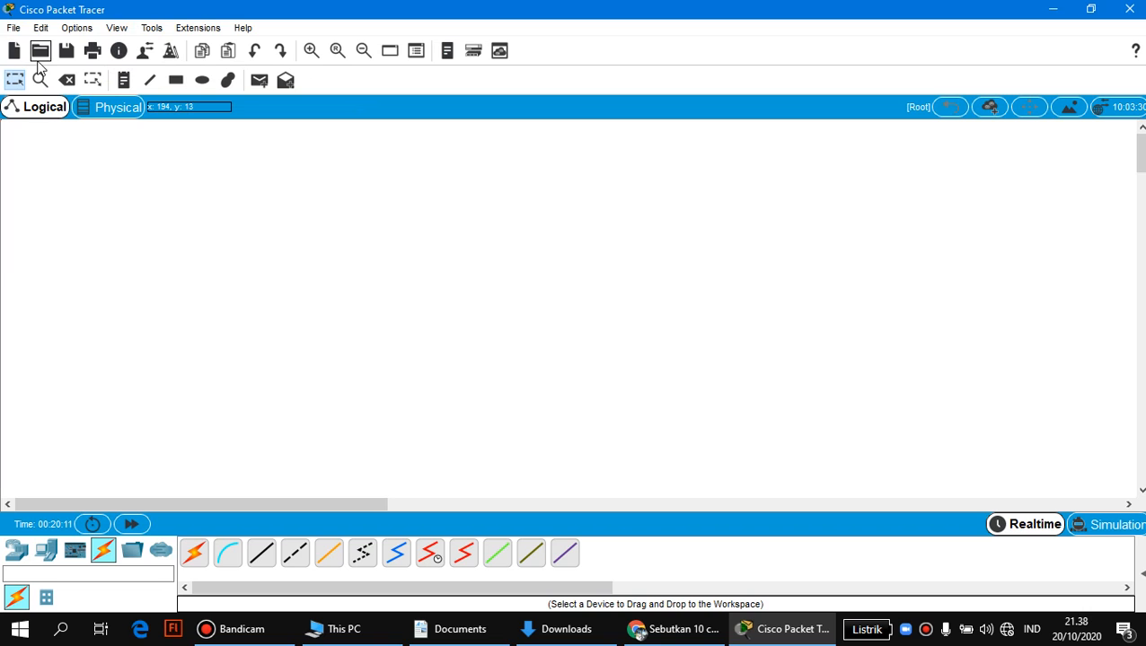
{"action": "left_click", "coordinate": [13, 30]}
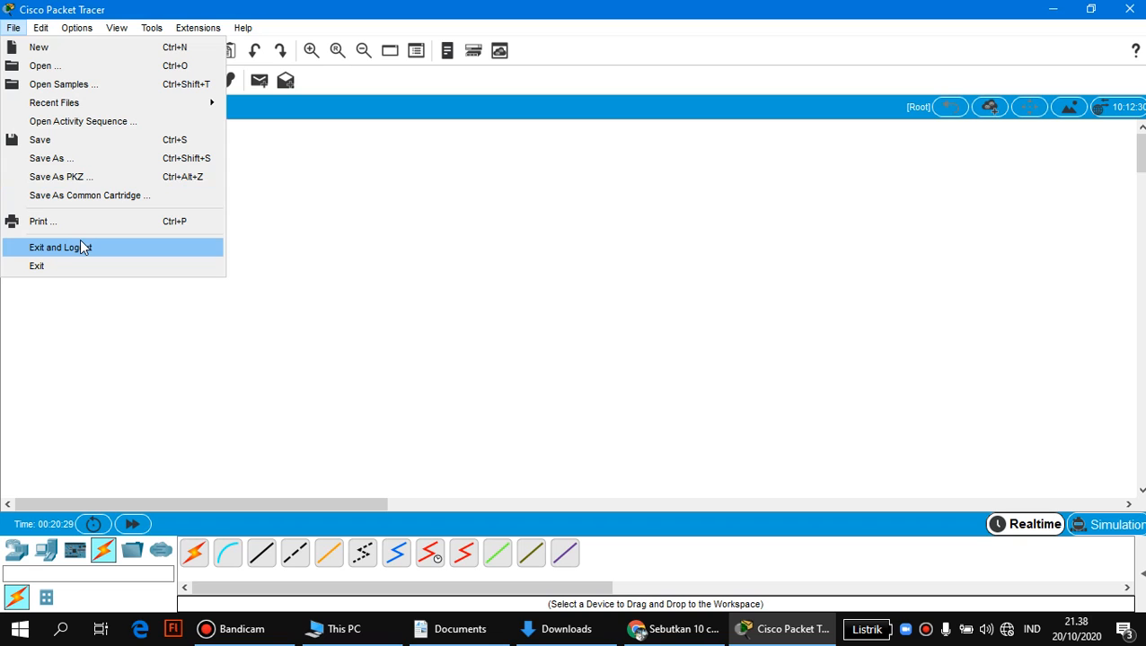
{"action": "left_click", "coordinate": [236, 508]}
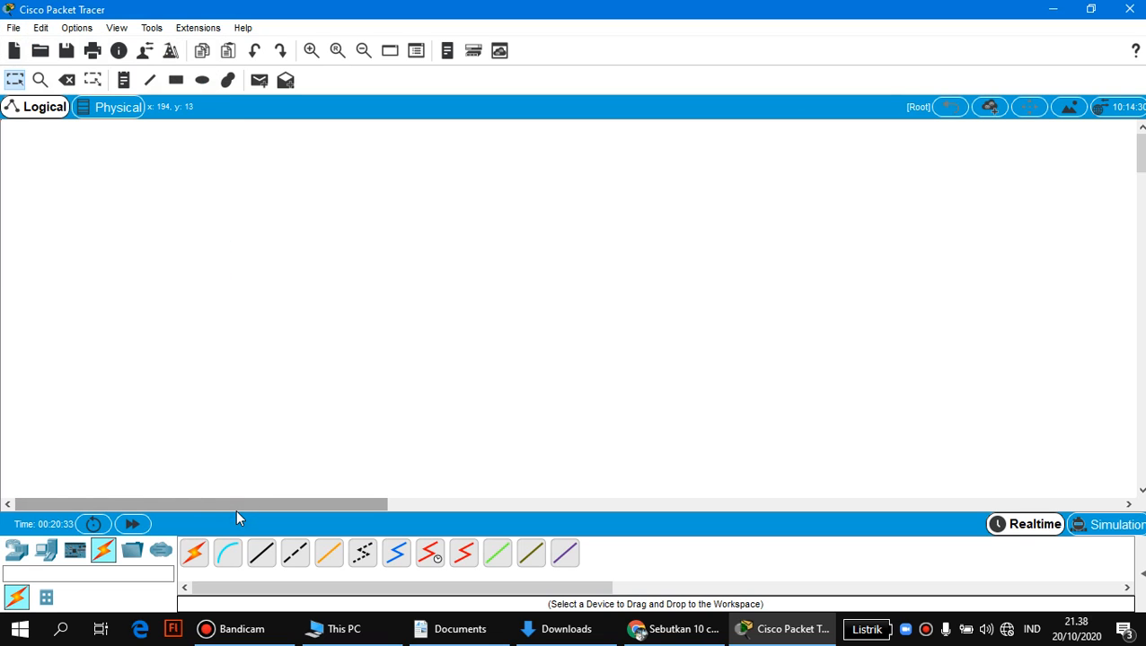
{"action": "left_click", "coordinate": [16, 29]}
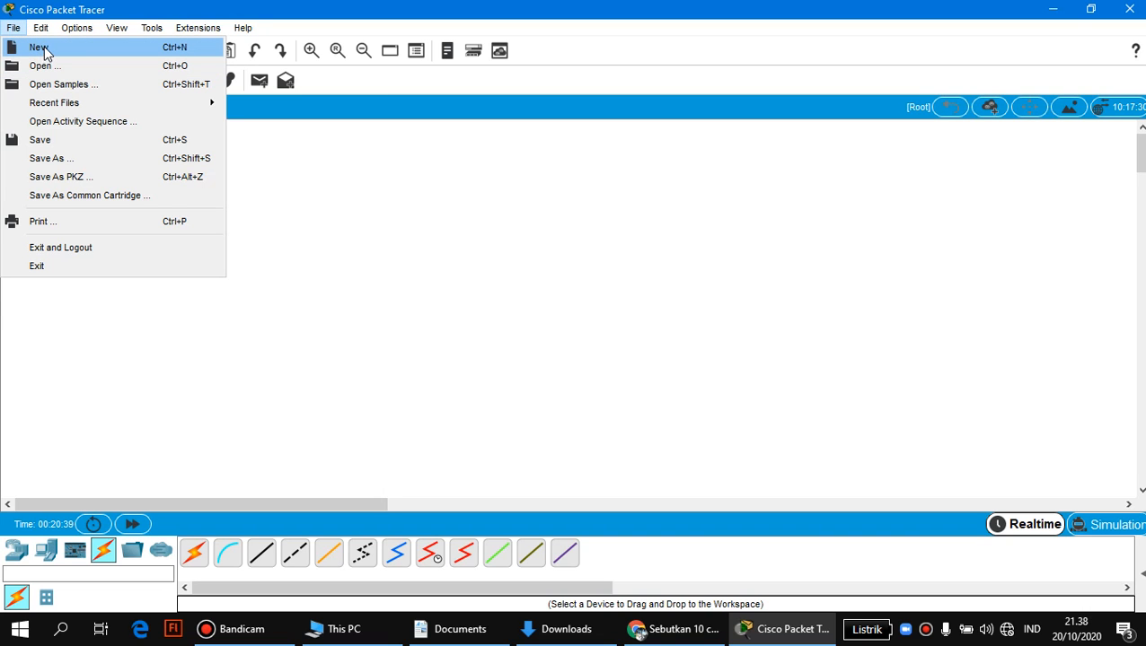
{"action": "left_click", "coordinate": [287, 15]}
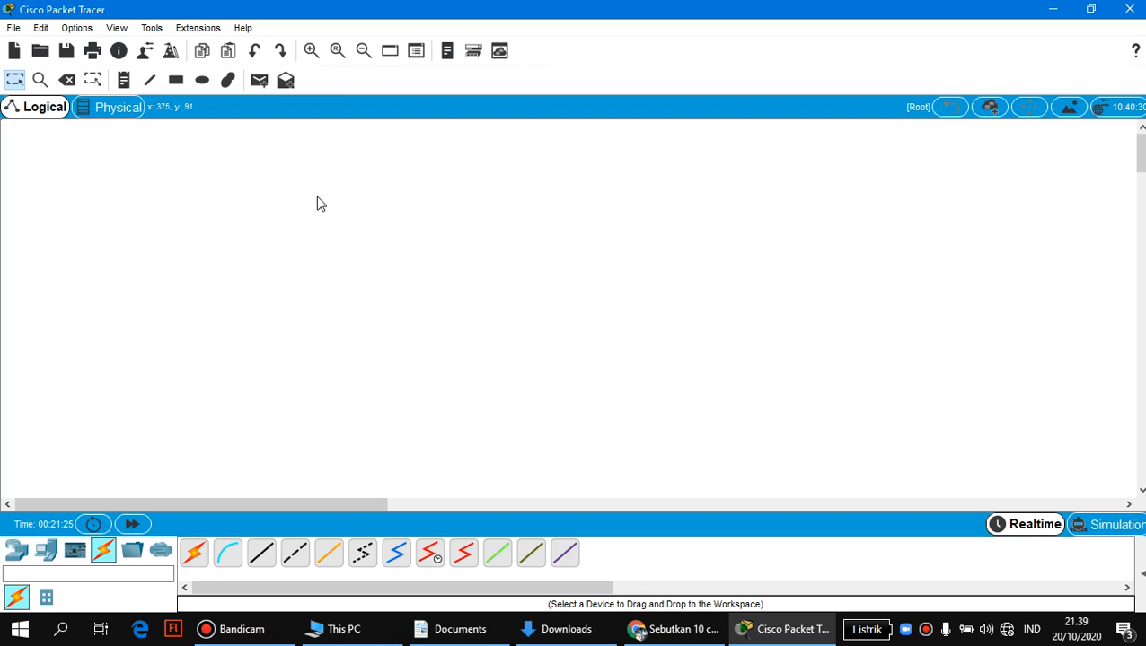
Step: Examine the available router, switch, hub, wireless device and connection types
{"action": "left_click", "coordinate": [17, 553]}
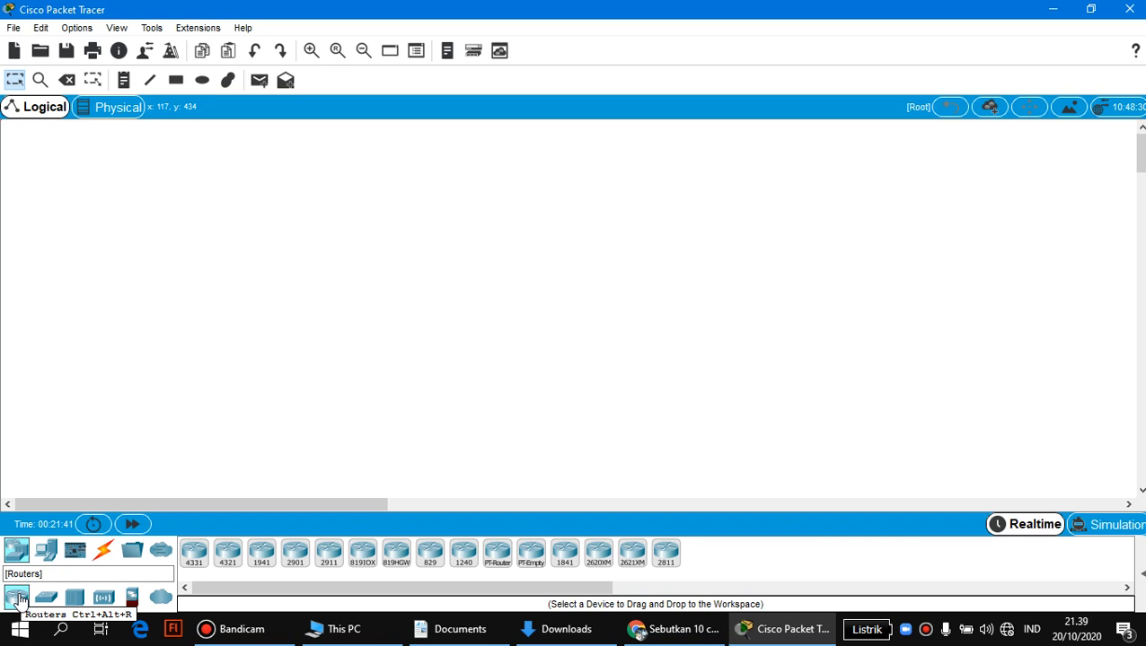
{"action": "left_click", "coordinate": [19, 600]}
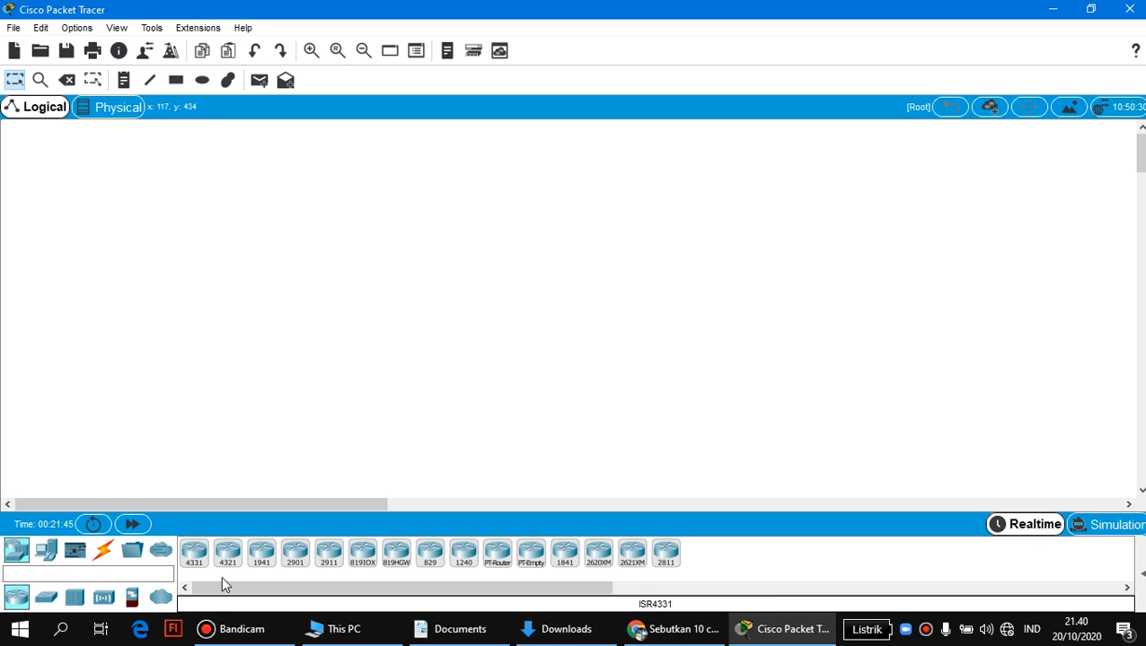
{"action": "left_click", "coordinate": [48, 600]}
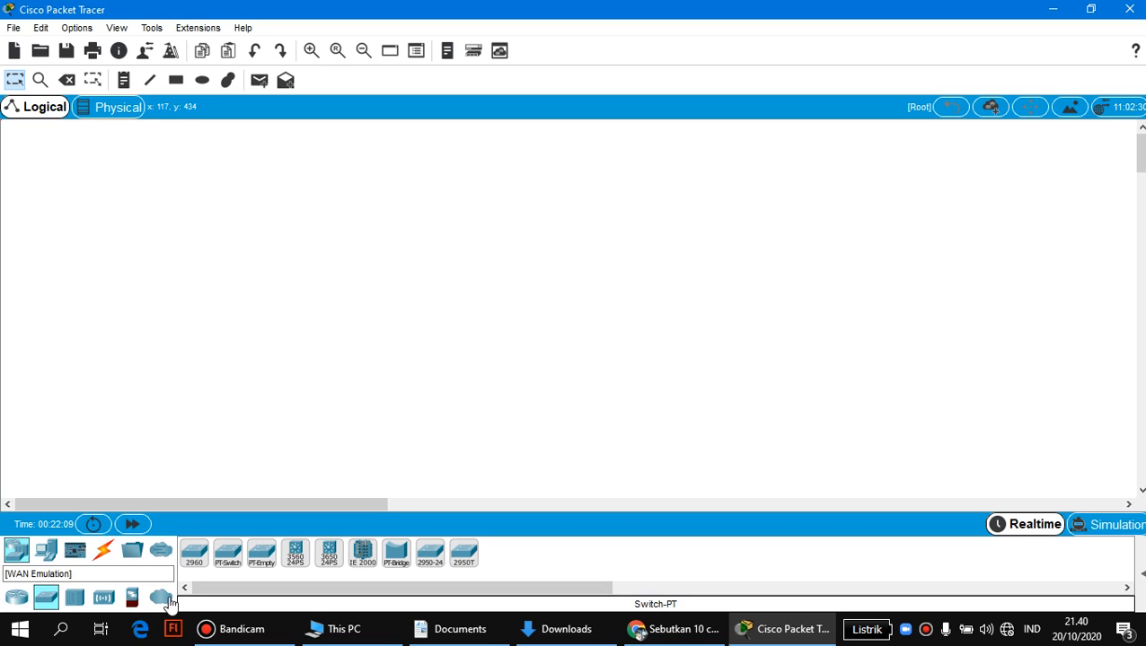
{"action": "left_click", "coordinate": [76, 599]}
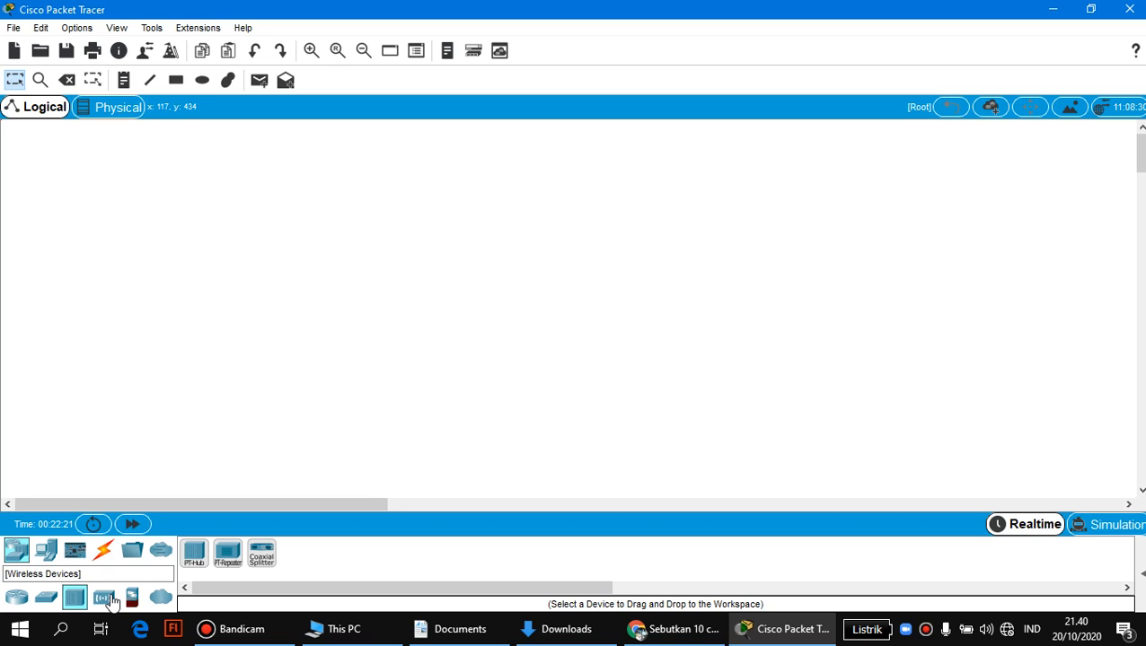
{"action": "left_click", "coordinate": [108, 602]}
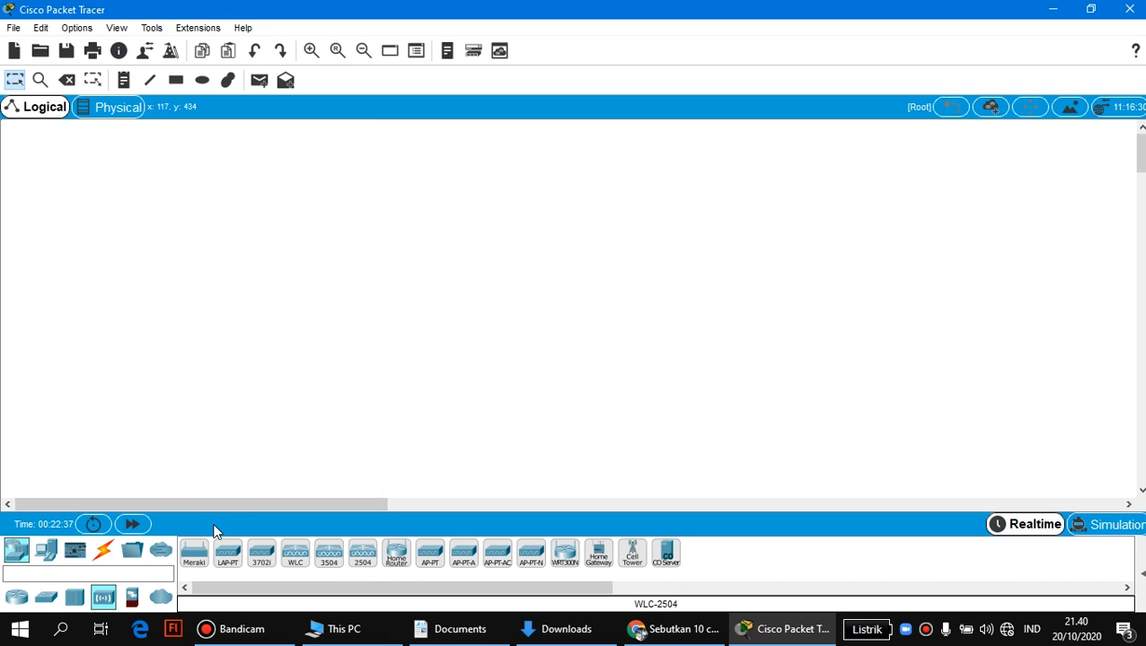
{"action": "left_click", "coordinate": [103, 553]}
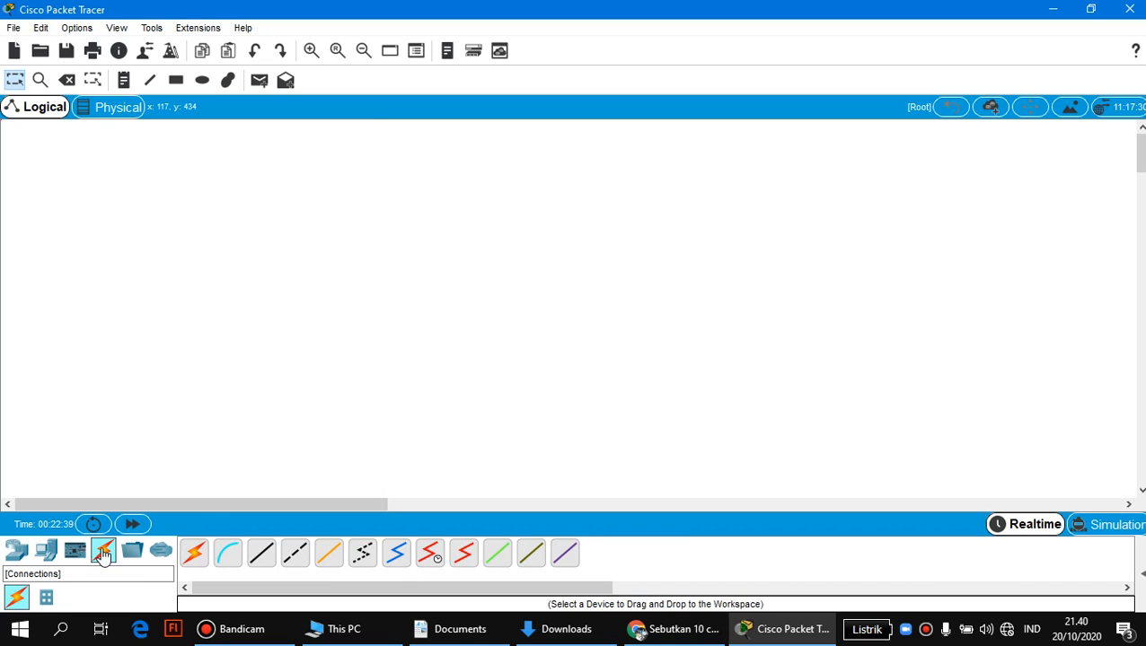
{"action": "left_click", "coordinate": [200, 551]}
{"action": "left_click", "coordinate": [14, 551]}
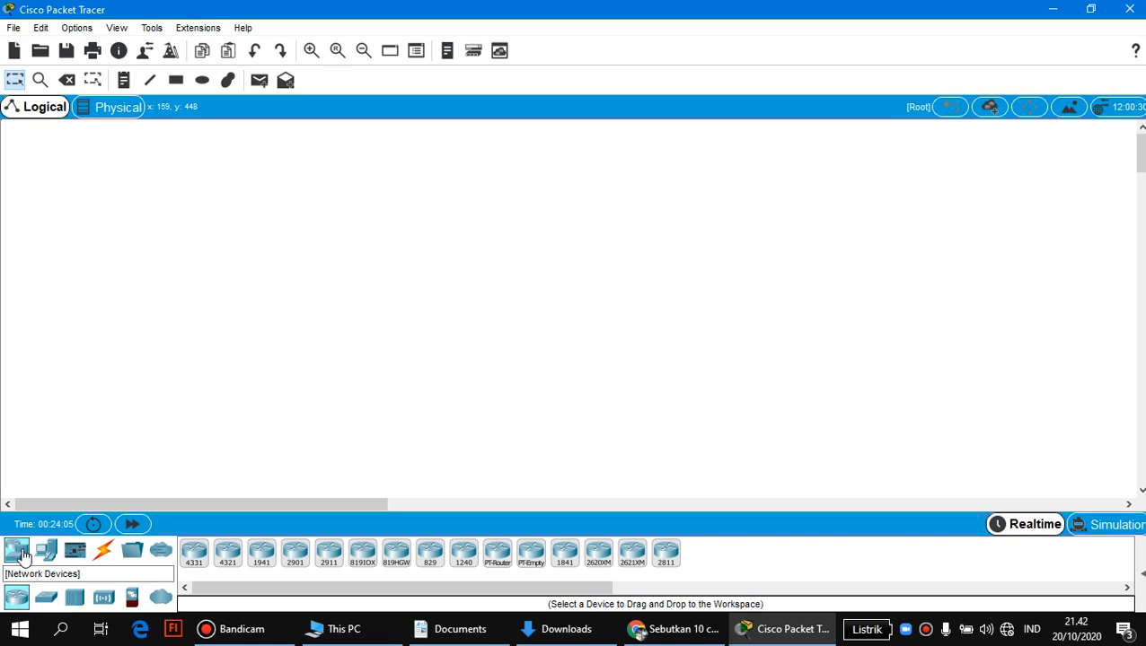
Step: Place a PC from the end devices in the empty logical workspace
{"action": "left_click", "coordinate": [47, 554]}
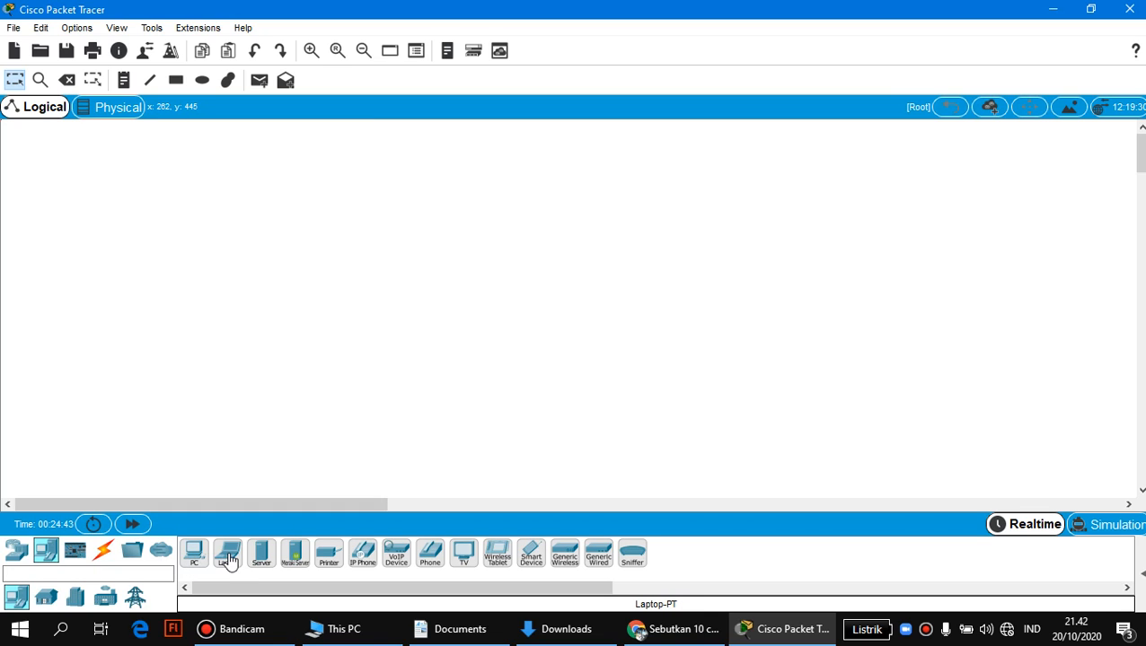
{"action": "left_click", "coordinate": [192, 551]}
{"action": "left_click", "coordinate": [308, 268]}
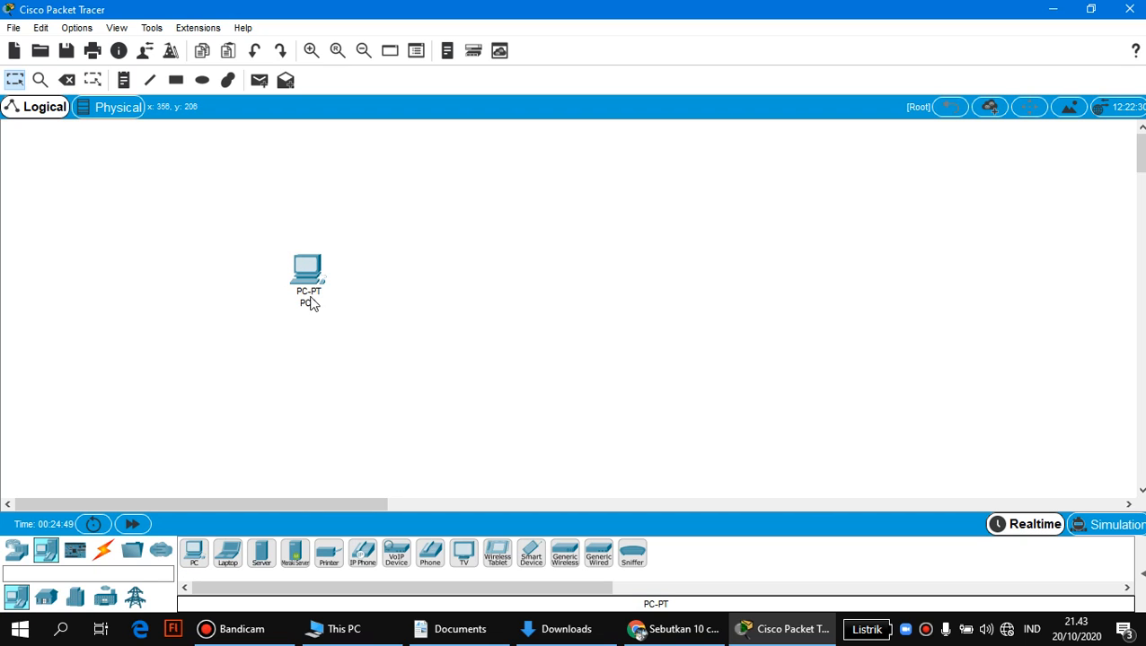
Step: Rename the placed PC as PC1 followed by a hyphen and the person's name
{"action": "mouse_move", "coordinate": [310, 302]}
{"action": "left_click", "coordinate": [308, 303]}
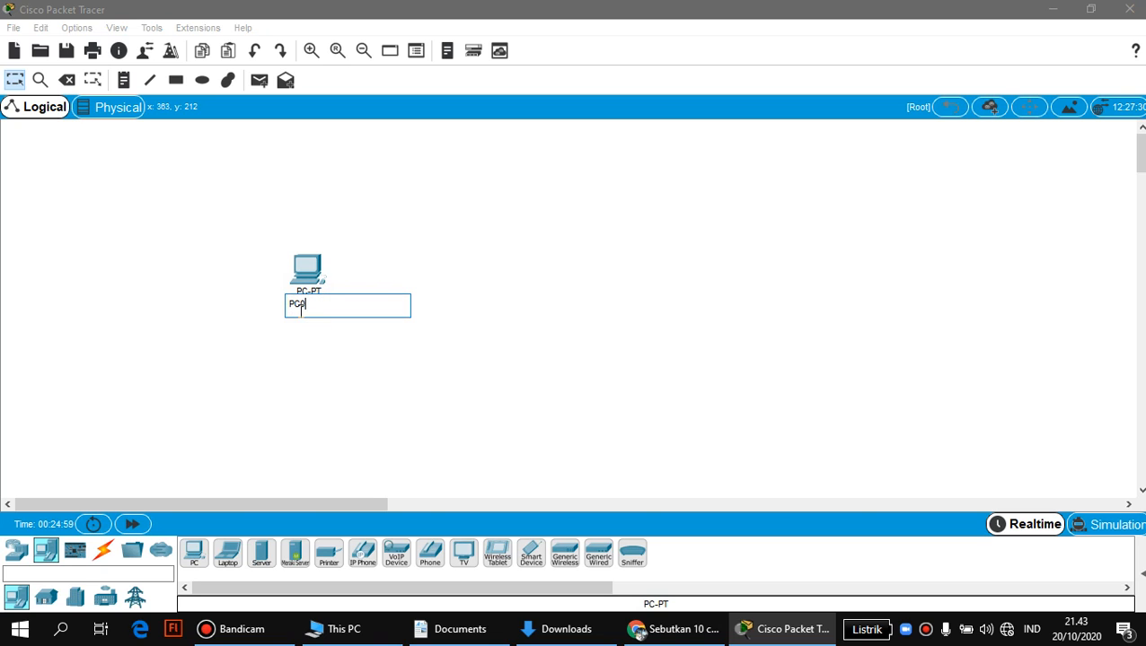
{"action": "double_click", "coordinate": [300, 308]}
{"action": "left_click_drag", "start_coordinate": [297, 307], "coordinate": [301, 306]}
{"action": "type", "text": "1-IMAM"}
{"action": "left_click", "coordinate": [308, 266]}
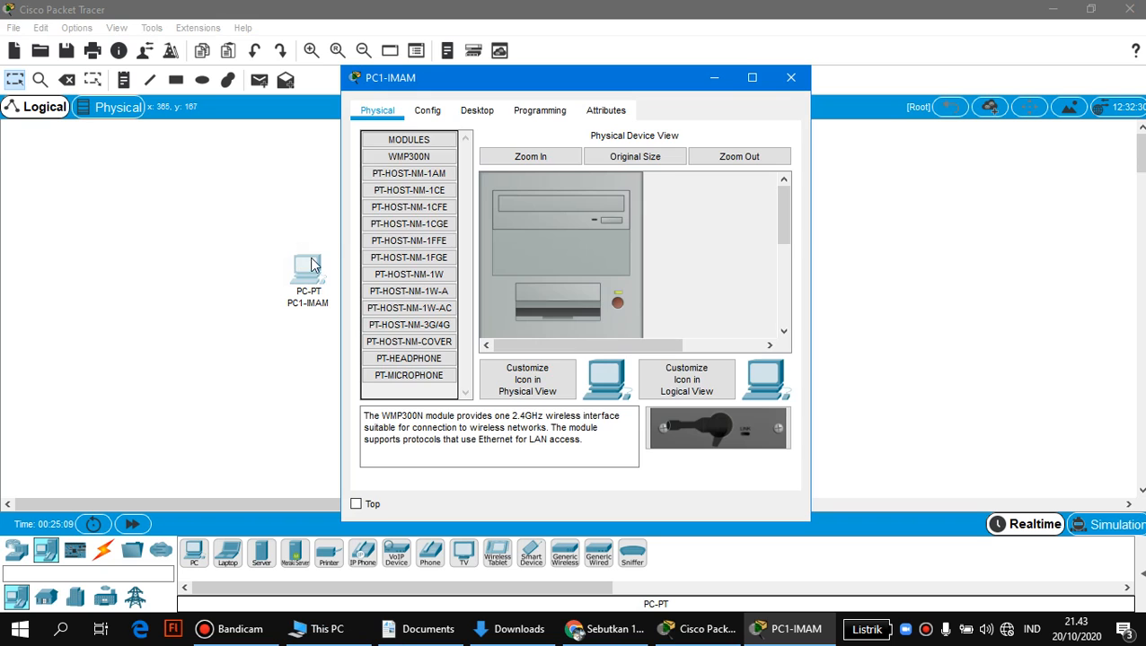
{"action": "left_click", "coordinate": [790, 77]}
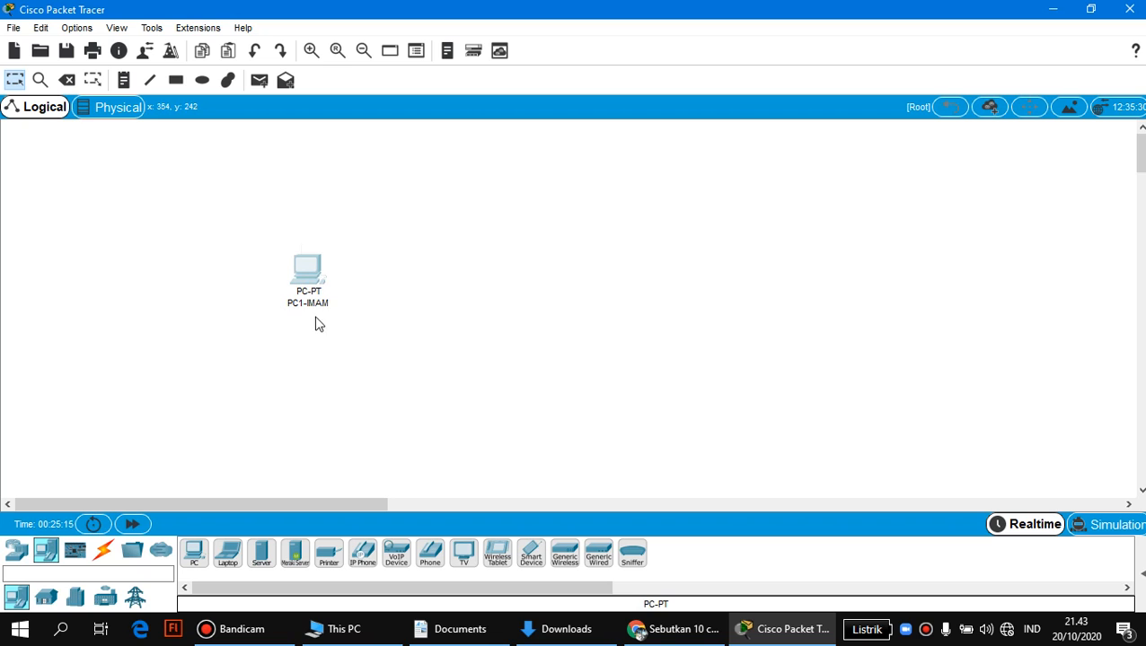
Step: Open the PC's physical device view and switch its power off
{"action": "left_click", "coordinate": [307, 274]}
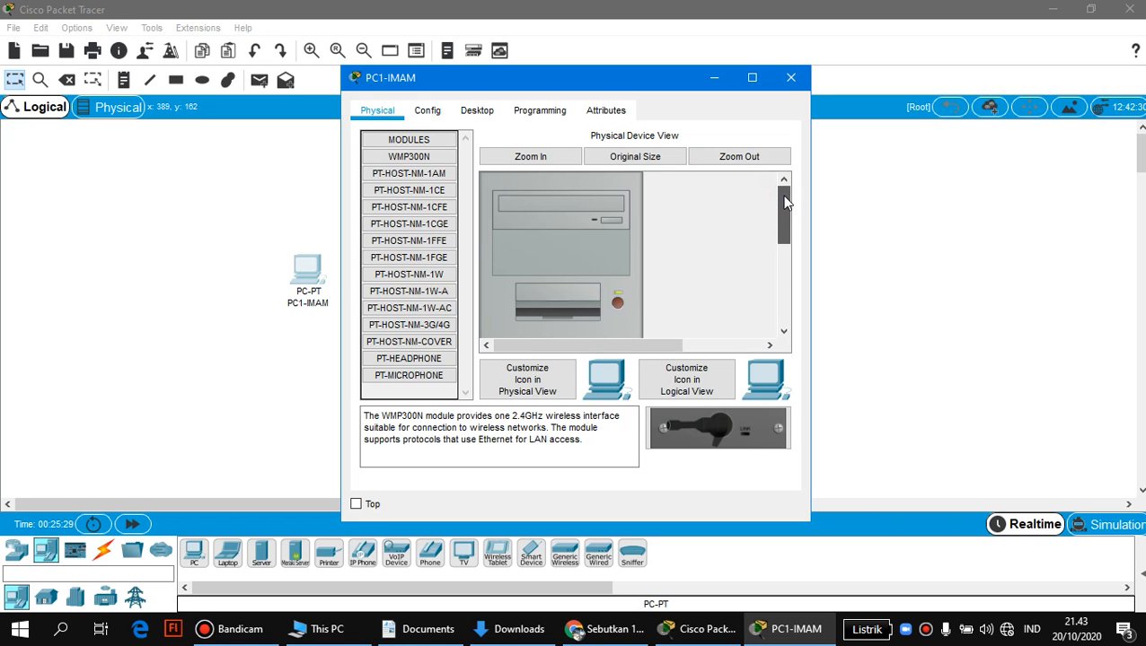
{"action": "mouse_move", "coordinate": [784, 203]}
{"action": "left_mouse_down"}
{"action": "mouse_move", "coordinate": [790, 305]}
{"action": "mouse_move", "coordinate": [784, 184]}
{"action": "left_mouse_up"}
{"action": "left_click", "coordinate": [618, 306]}
{"action": "left_click", "coordinate": [617, 306]}
{"action": "left_click", "coordinate": [617, 306]}
Step: Remove the network module installed in the slot at the back of the PC
{"action": "left_click_drag", "start_coordinate": [775, 220], "coordinate": [779, 315]}
{"action": "left_click_drag", "start_coordinate": [550, 299], "coordinate": [538, 292]}
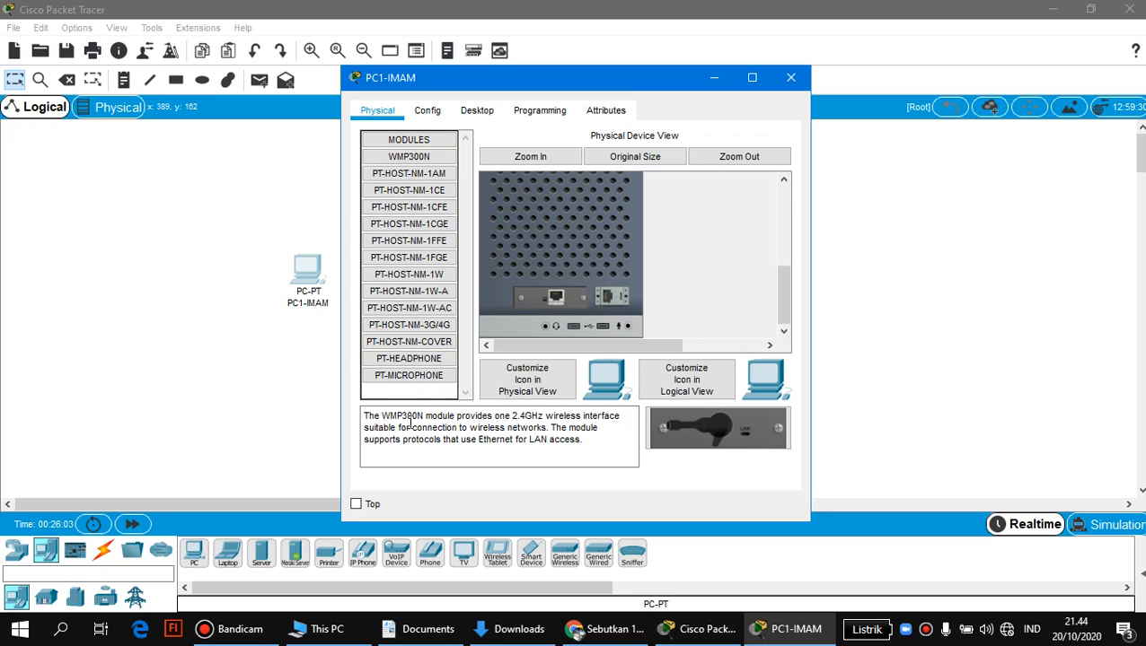
{"action": "left_click", "coordinate": [563, 294]}
{"action": "left_click_drag", "start_coordinate": [563, 293], "coordinate": [555, 267]}
{"action": "left_click_drag", "start_coordinate": [697, 434], "coordinate": [413, 382]}
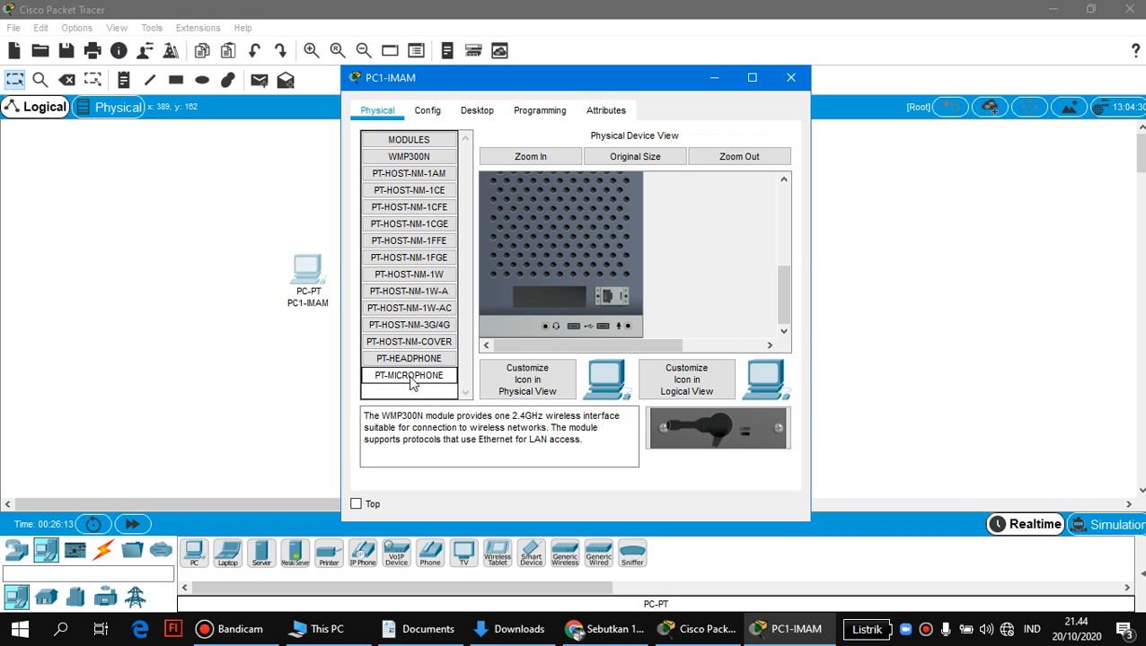
Step: Review the descriptions of the PT-HOST-NM-1CE, PT-HOST-NM-1CFE and PT-HOST-NM-1CGE modules
{"action": "left_click", "coordinate": [427, 146]}
{"action": "left_click", "coordinate": [427, 146]}
{"action": "left_click_drag", "start_coordinate": [428, 149], "coordinate": [415, 174]}
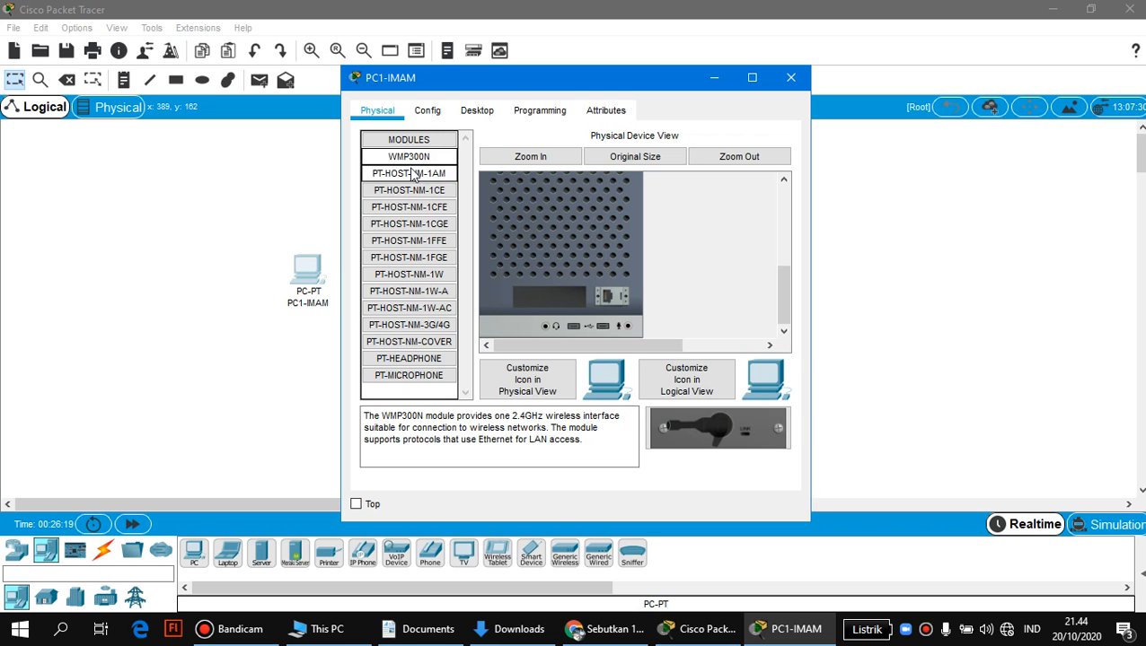
{"action": "left_click", "coordinate": [411, 191]}
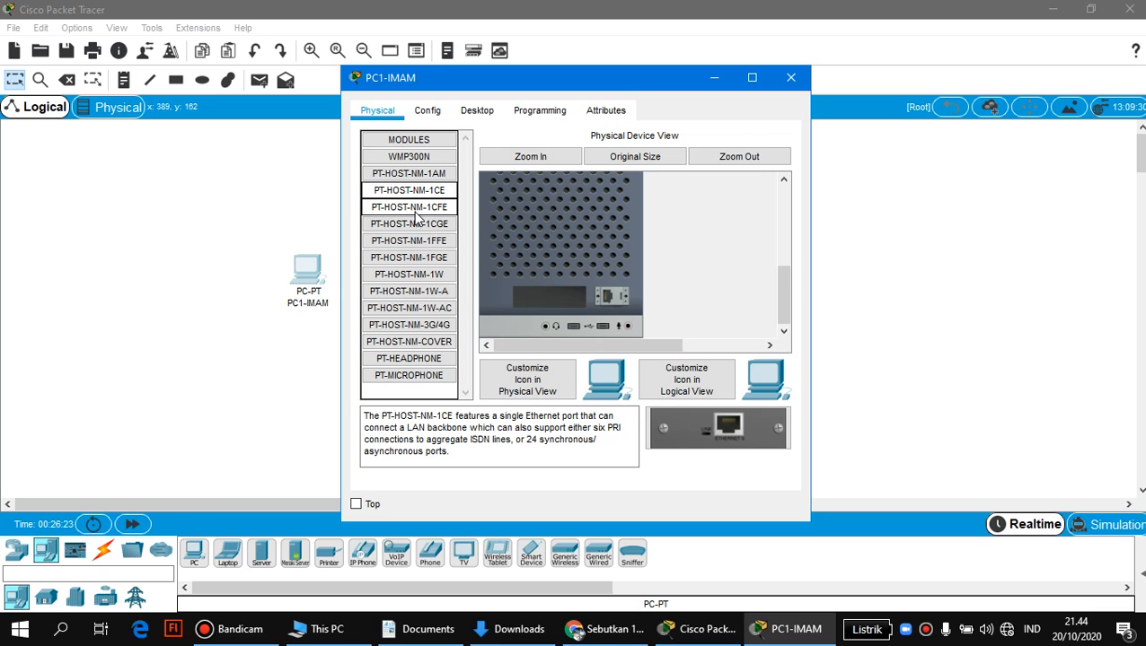
{"action": "left_click", "coordinate": [415, 210]}
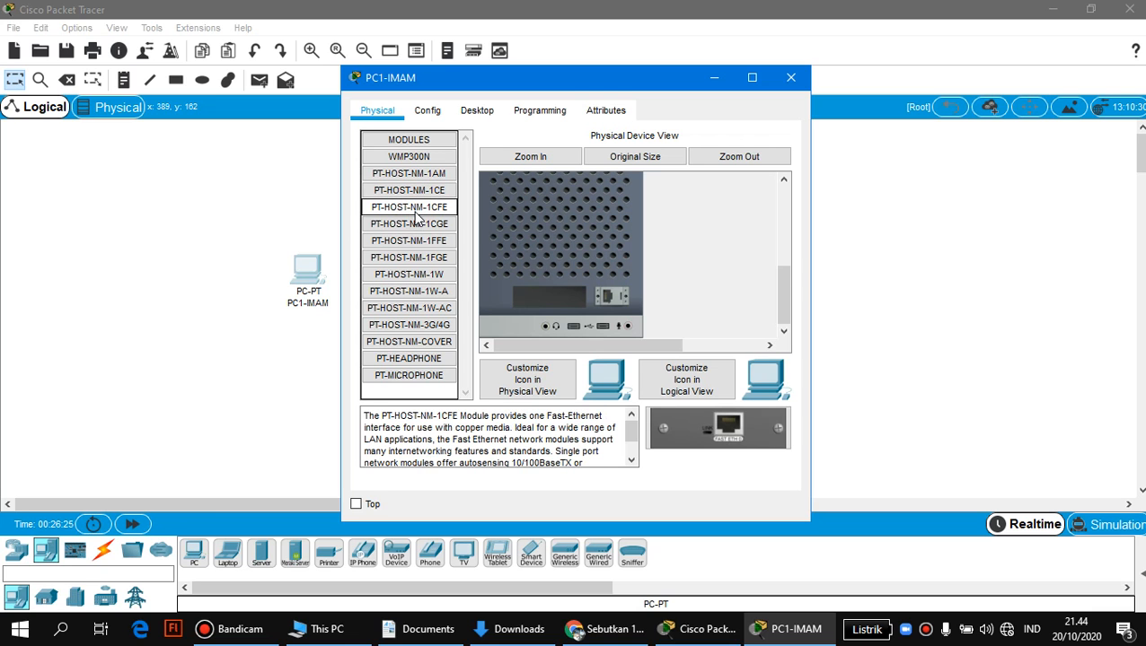
{"action": "left_click", "coordinate": [425, 229]}
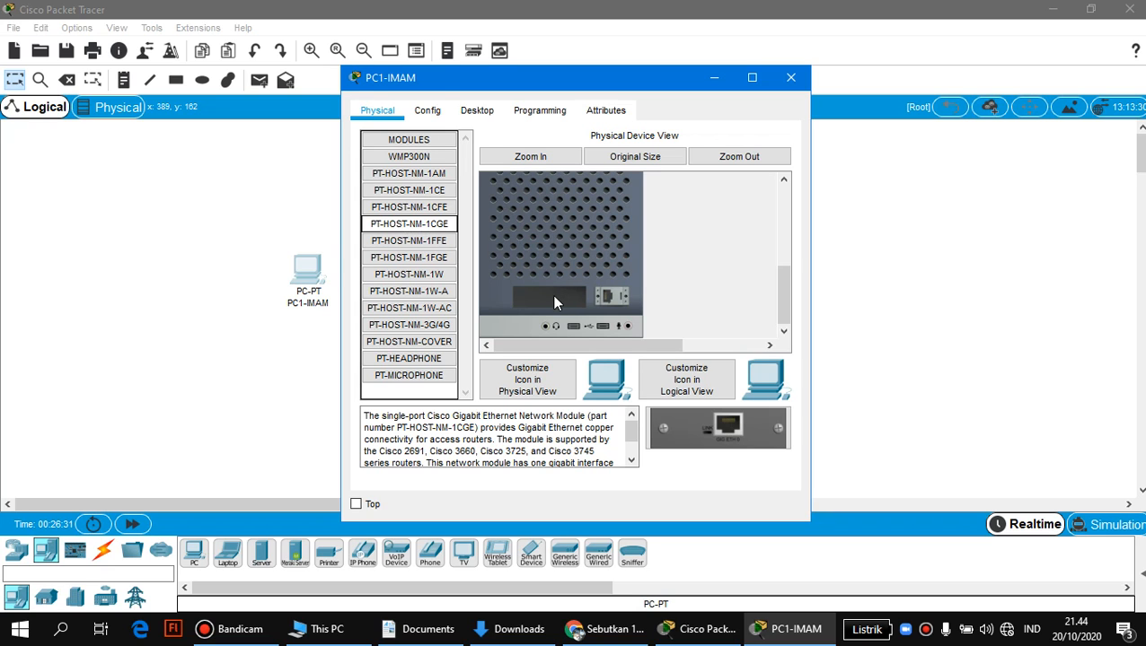
Step: Switch the PC's power on and try to install the PT-HOST-NM-1CGE module in the empty slot
{"action": "left_click_drag", "start_coordinate": [782, 296], "coordinate": [772, 232]}
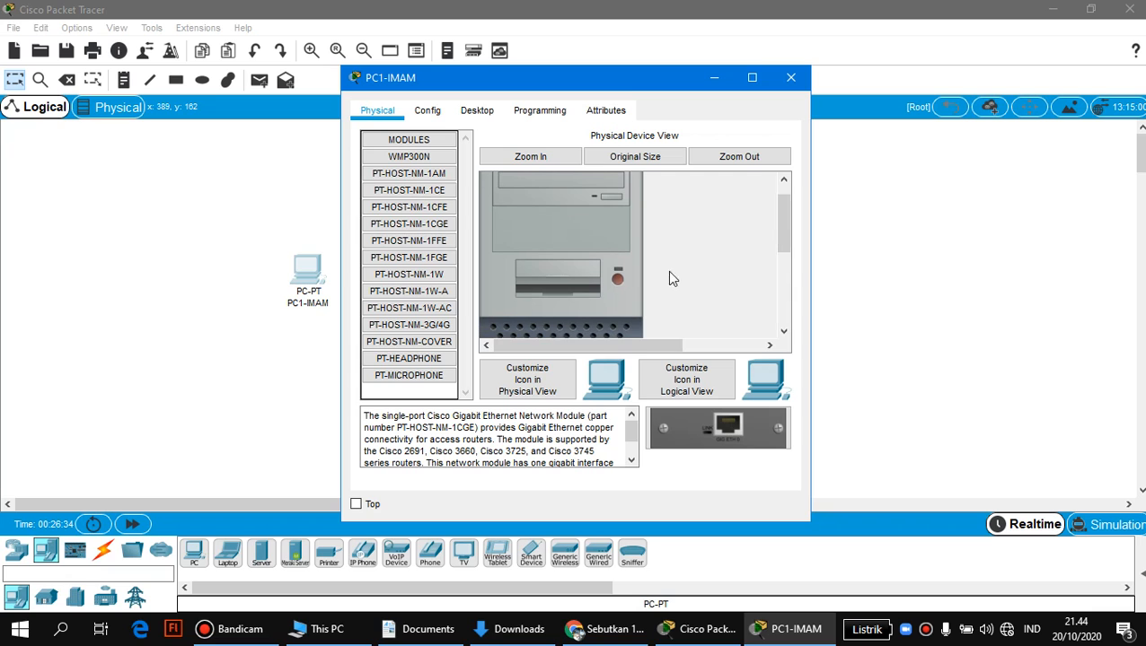
{"action": "left_click", "coordinate": [618, 281]}
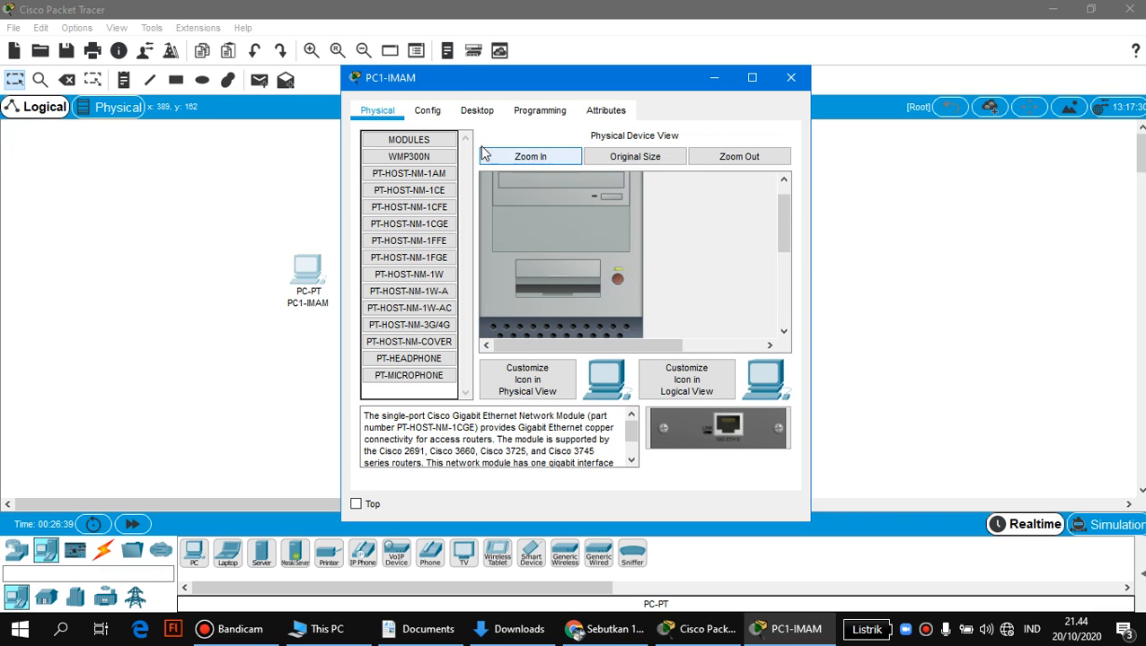
{"action": "left_click_drag", "start_coordinate": [779, 213], "coordinate": [777, 288]}
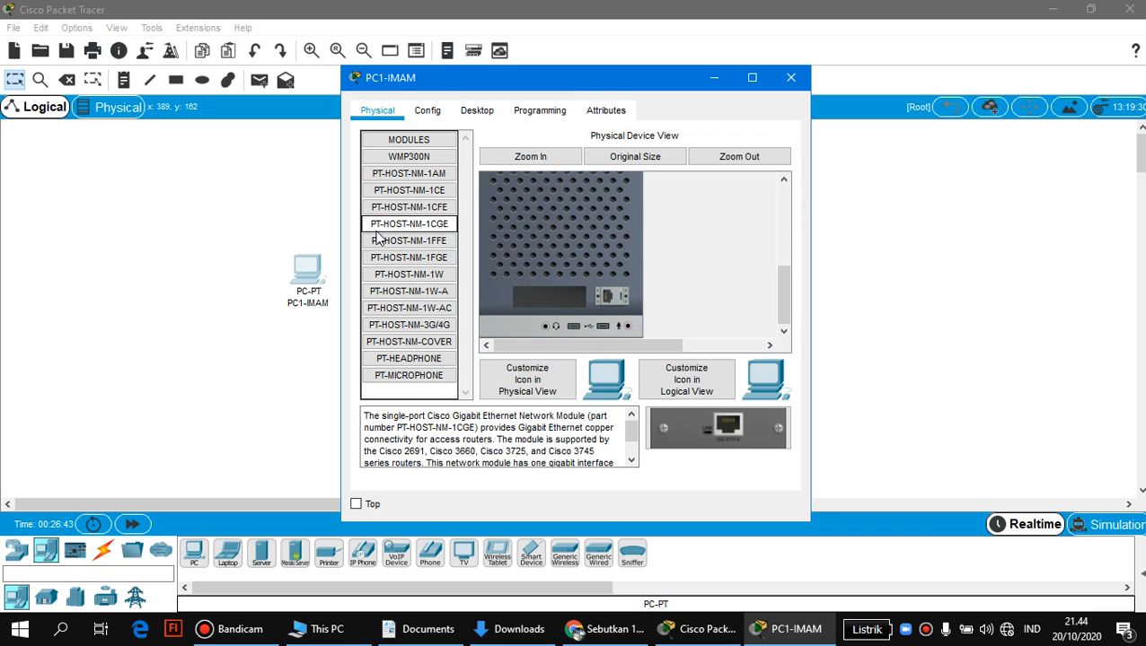
{"action": "left_click_drag", "start_coordinate": [381, 228], "coordinate": [550, 306]}
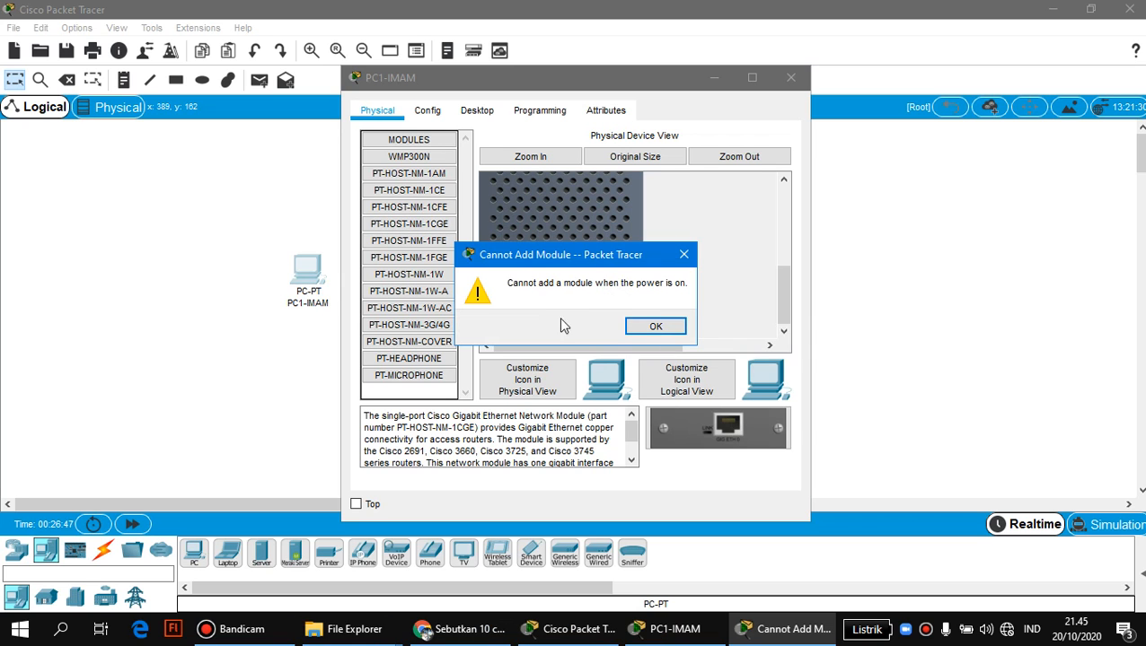
{"action": "left_click", "coordinate": [663, 330]}
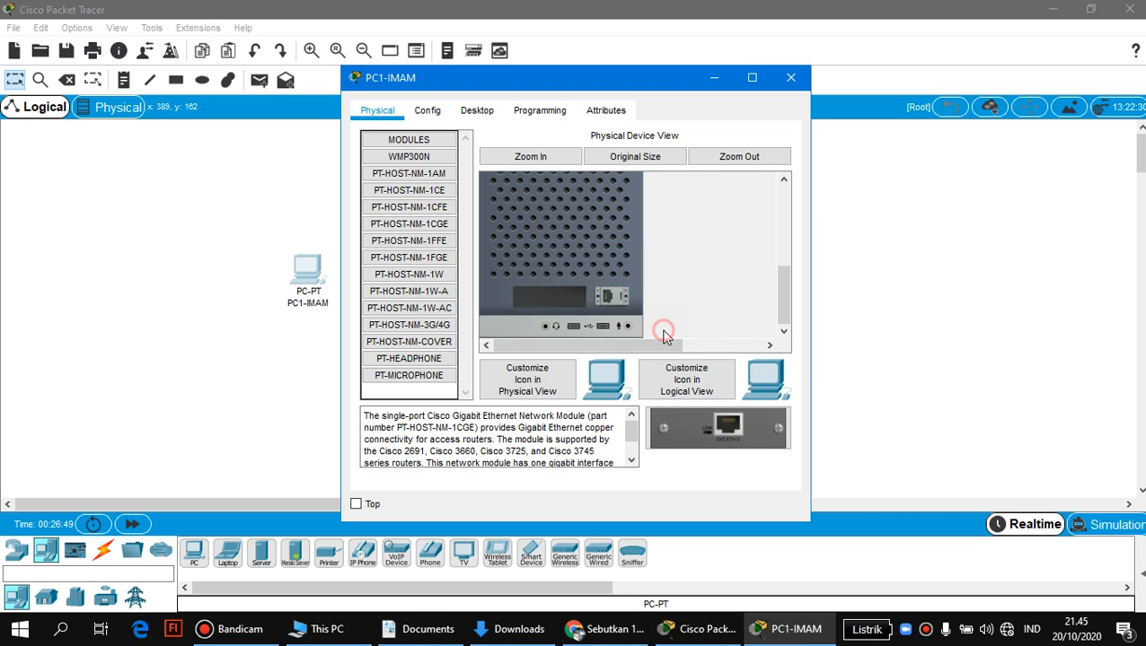
Step: Switch the PC's power off and install the PT-HOST-NM-1CGE module in the empty slot
{"action": "left_click_drag", "start_coordinate": [783, 311], "coordinate": [781, 288]}
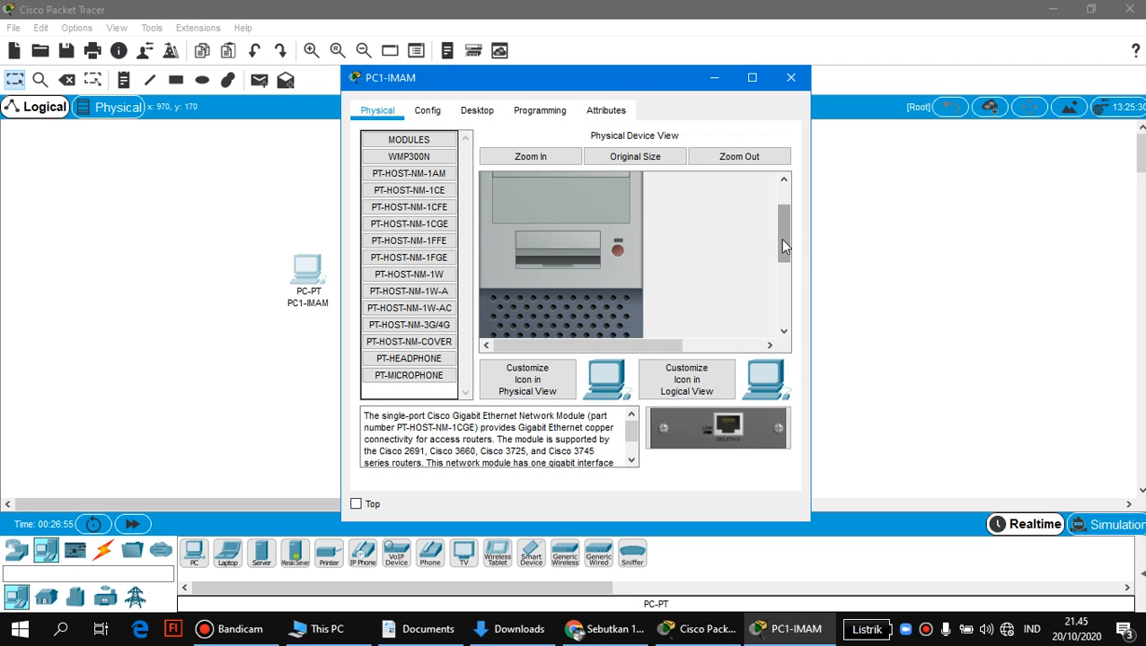
{"action": "left_click_drag", "start_coordinate": [779, 238], "coordinate": [770, 276]}
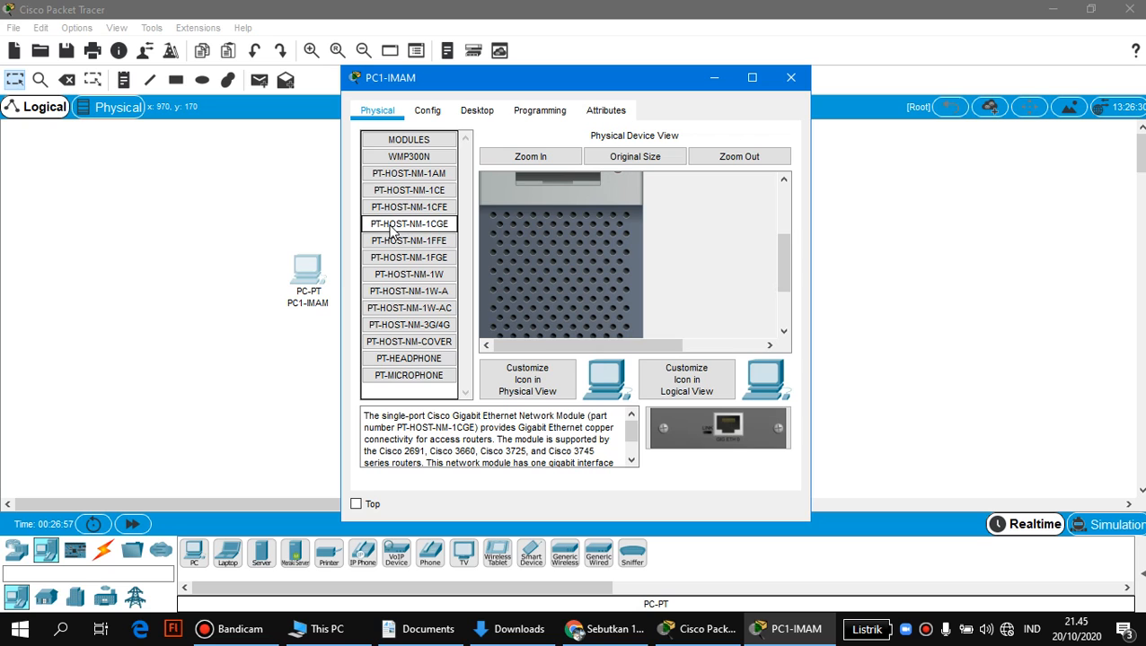
{"action": "left_click_drag", "start_coordinate": [438, 231], "coordinate": [580, 265]}
{"action": "left_click", "coordinate": [776, 269]}
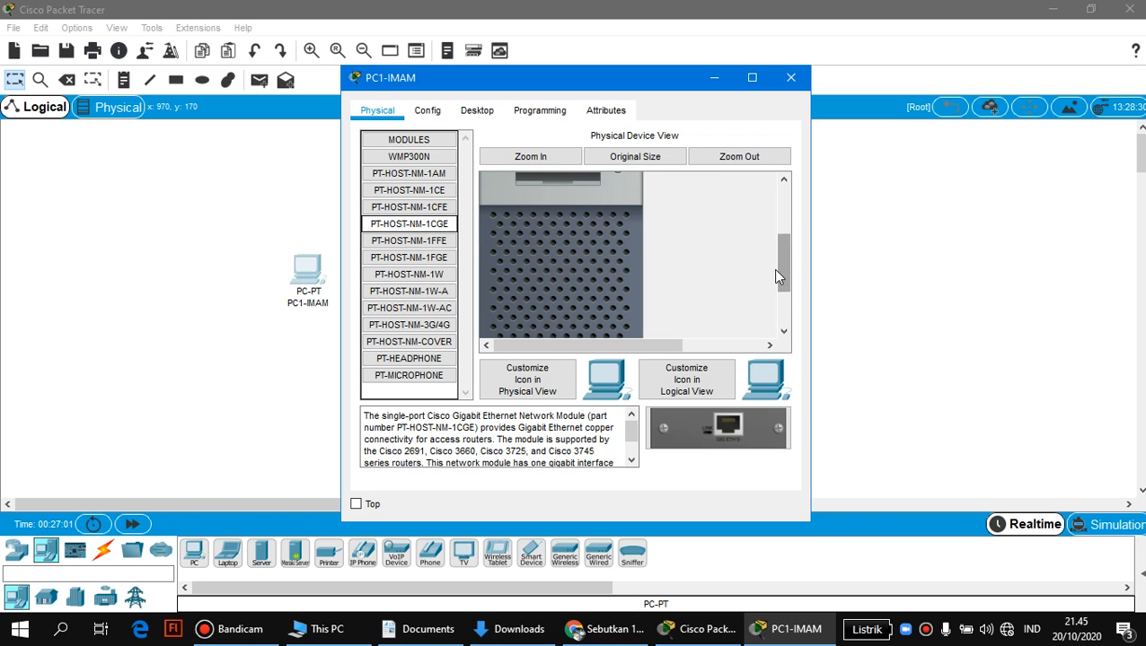
{"action": "scroll", "coordinate": [778, 281], "scroll_direction": "down", "scroll_amount": 3}
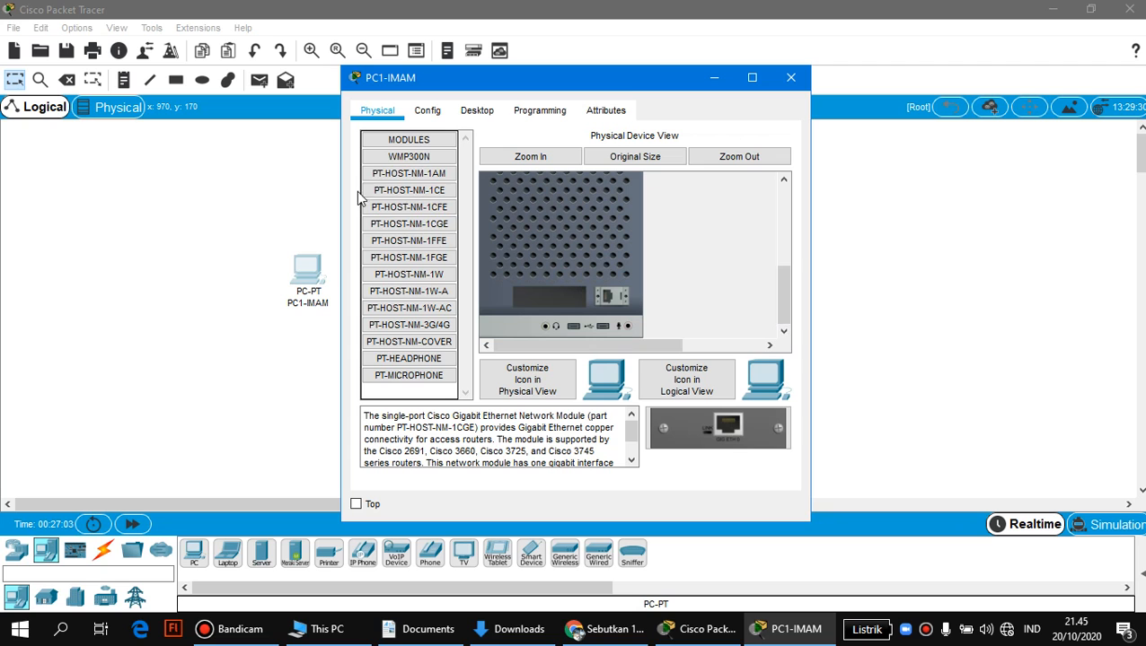
{"action": "left_click_drag", "start_coordinate": [365, 229], "coordinate": [551, 302]}
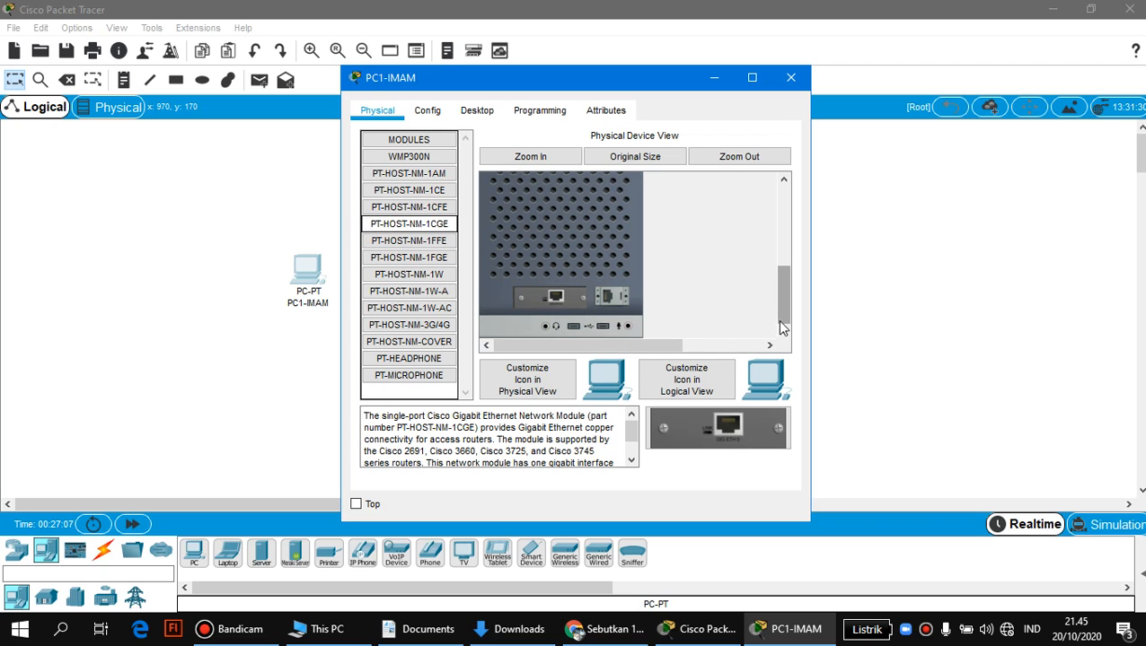
Step: Switch the PC's power back on and try to remove the installed module while it is running
{"action": "scroll", "coordinate": [776, 318], "scroll_direction": "up", "scroll_amount": 3}
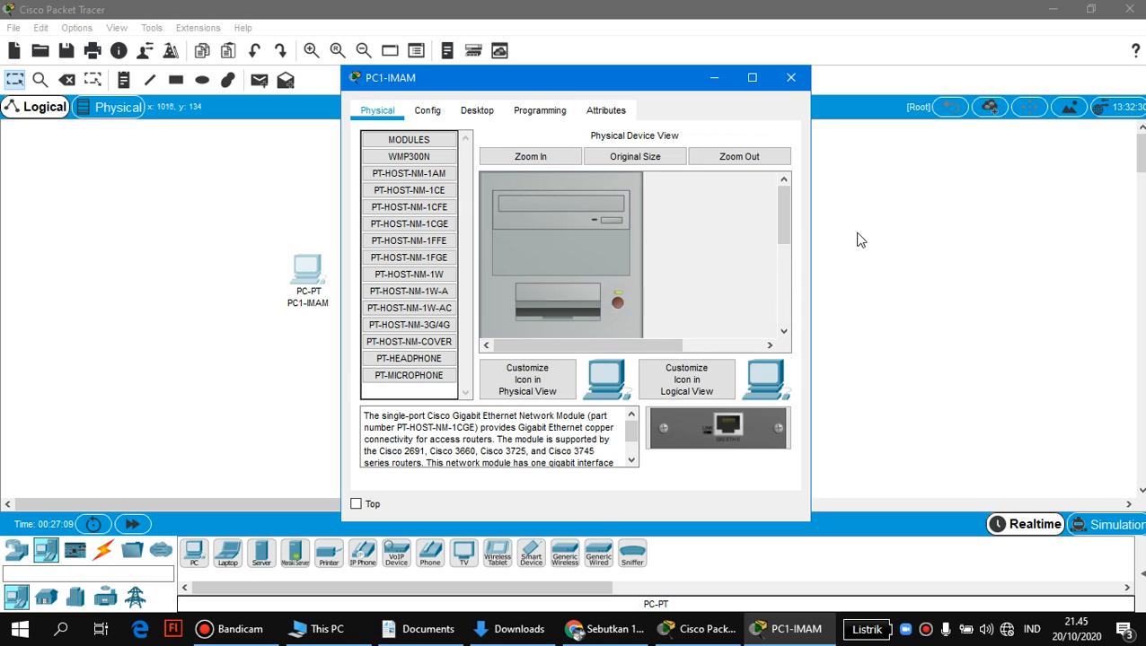
{"action": "left_click_drag", "start_coordinate": [780, 202], "coordinate": [792, 307]}
{"action": "left_click_drag", "start_coordinate": [567, 296], "coordinate": [409, 325]}
{"action": "left_click", "coordinate": [669, 327]}
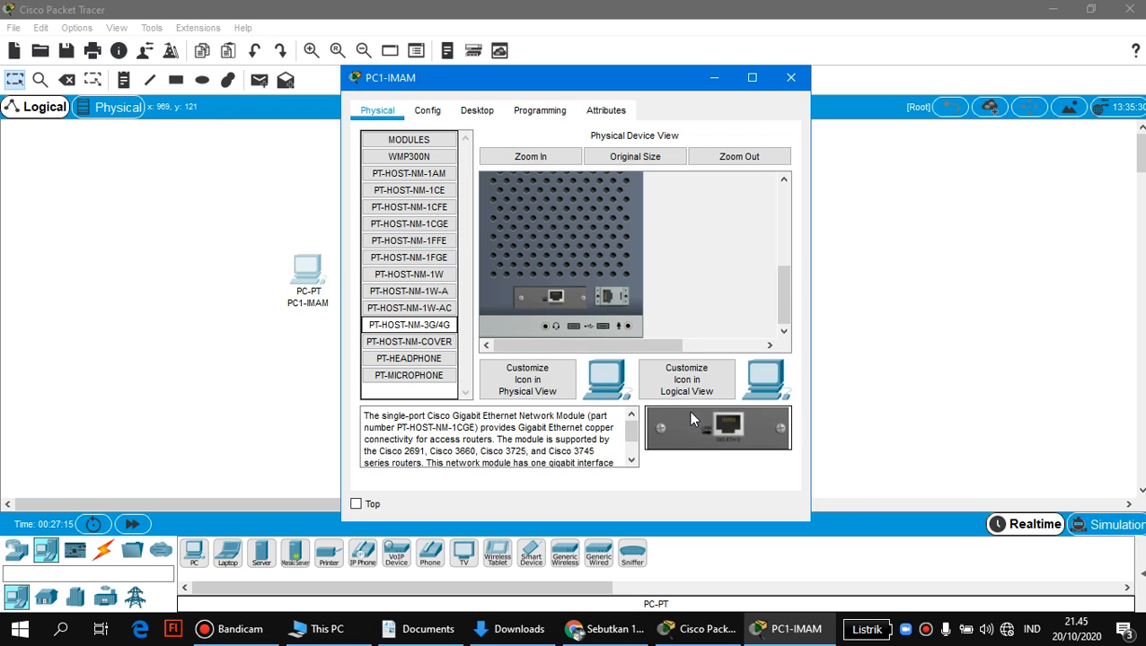
{"action": "left_click_drag", "start_coordinate": [783, 306], "coordinate": [774, 184]}
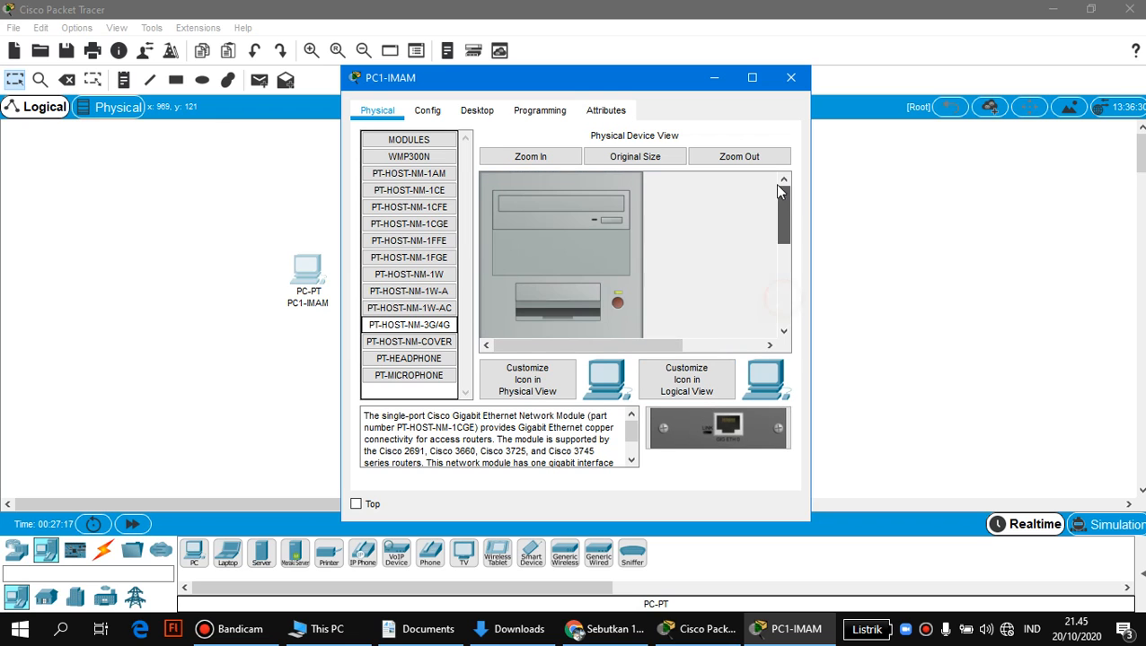
Step: Review the PC's global settings, interface list, desktop applications and physical view, and close its window
{"action": "left_click", "coordinate": [428, 111]}
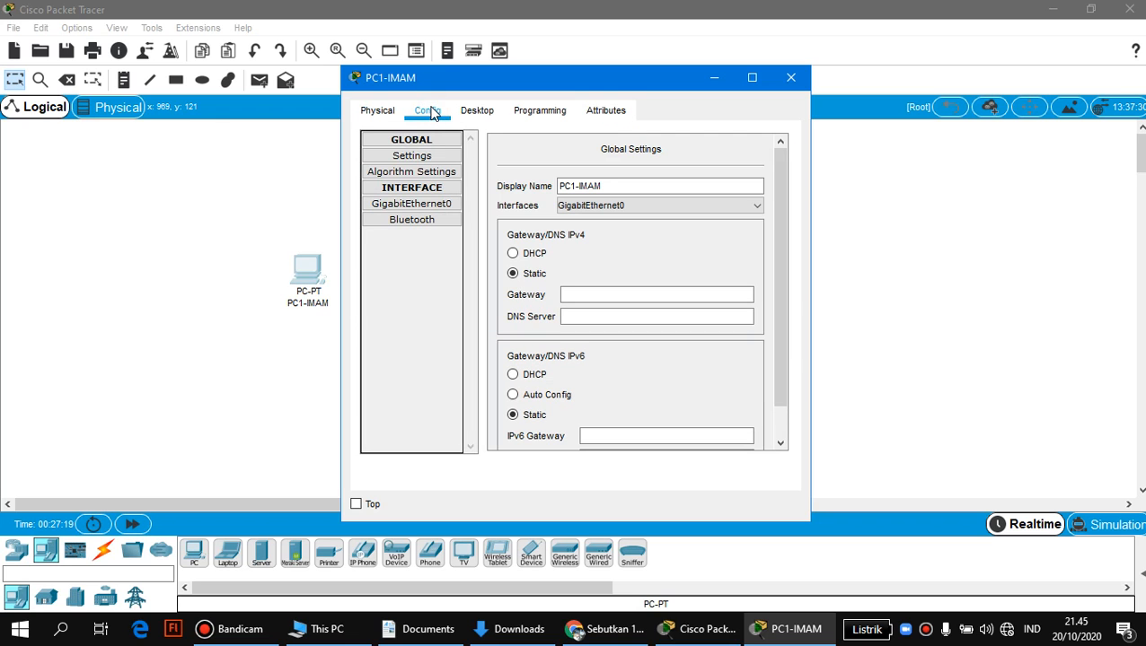
{"action": "left_click", "coordinate": [618, 185]}
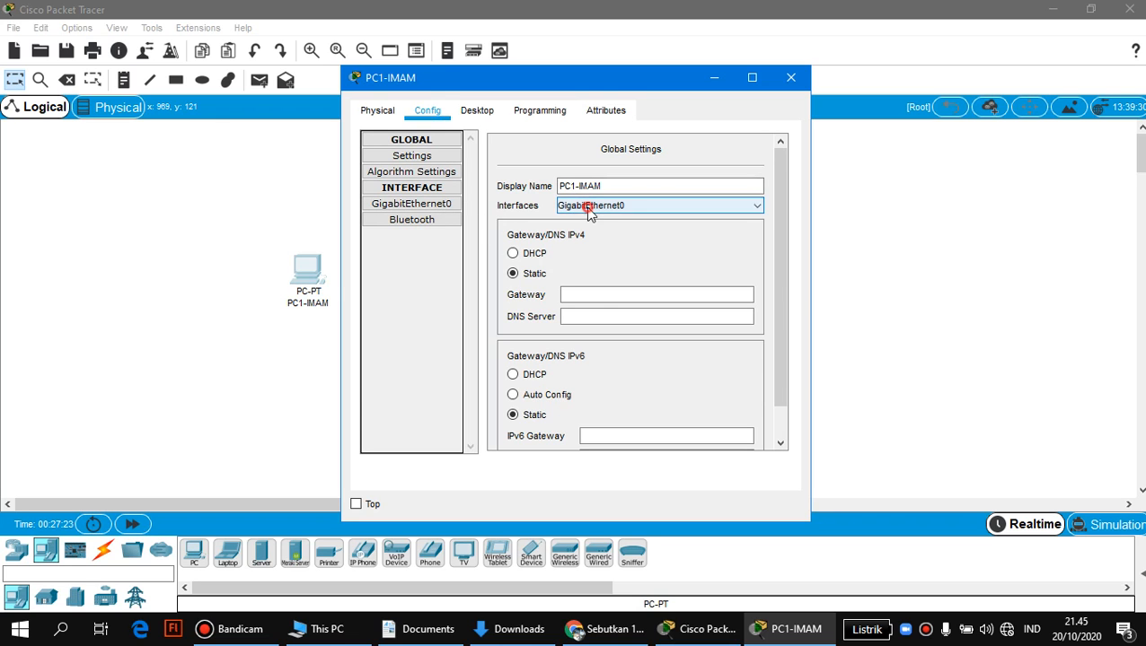
{"action": "left_click", "coordinate": [588, 206]}
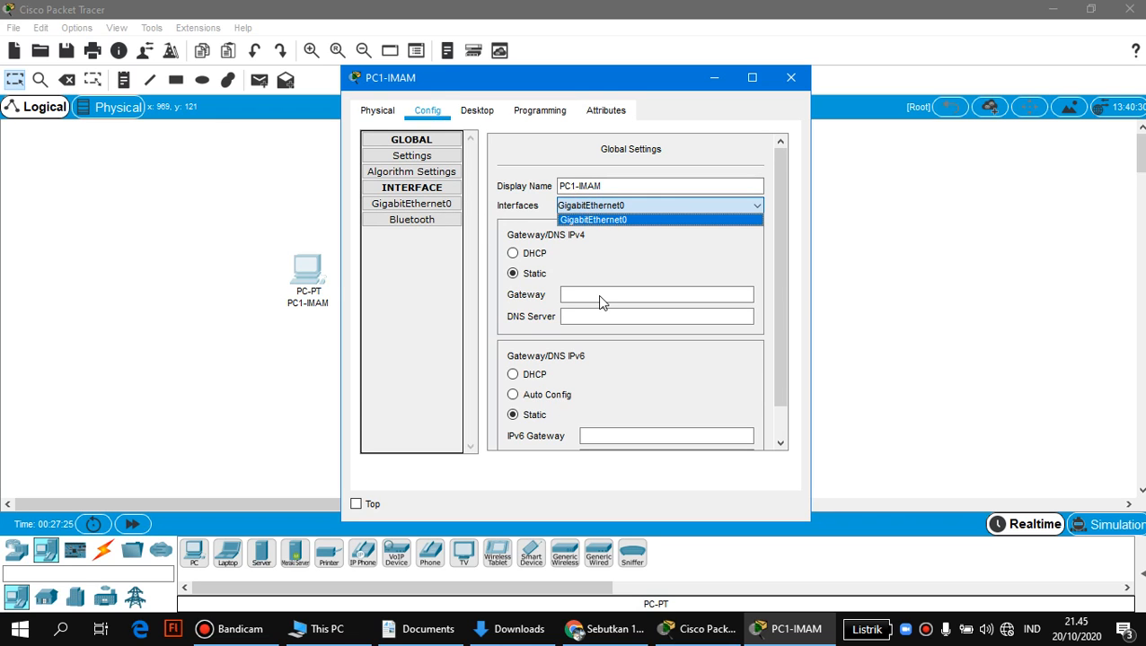
{"action": "left_click", "coordinate": [597, 294]}
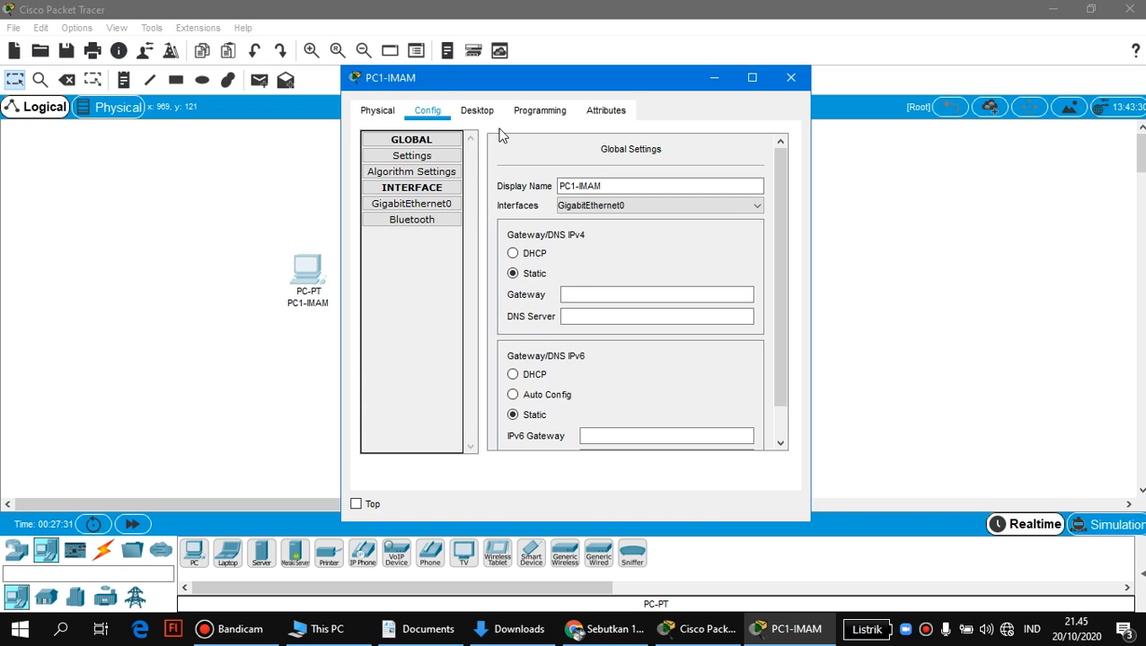
{"action": "left_click", "coordinate": [476, 111]}
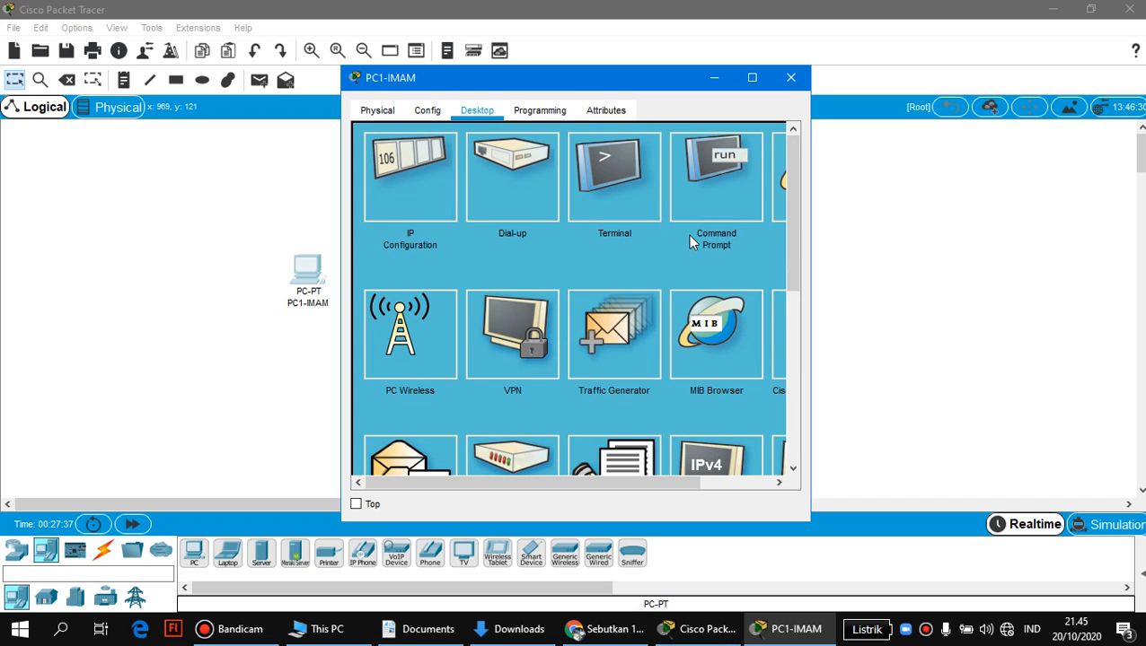
{"action": "mouse_move", "coordinate": [792, 177]}
{"action": "left_mouse_down"}
{"action": "mouse_move", "coordinate": [791, 274]}
{"action": "mouse_move", "coordinate": [775, 104]}
{"action": "left_mouse_up"}
{"action": "left_click", "coordinate": [376, 112]}
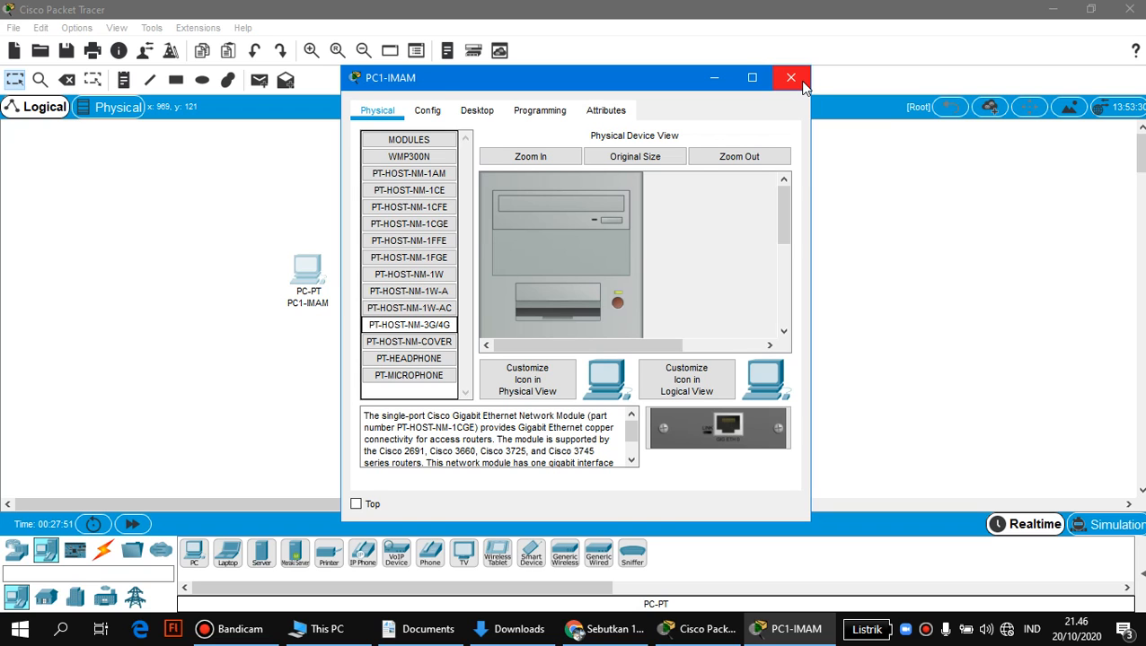
{"action": "left_click", "coordinate": [790, 79]}
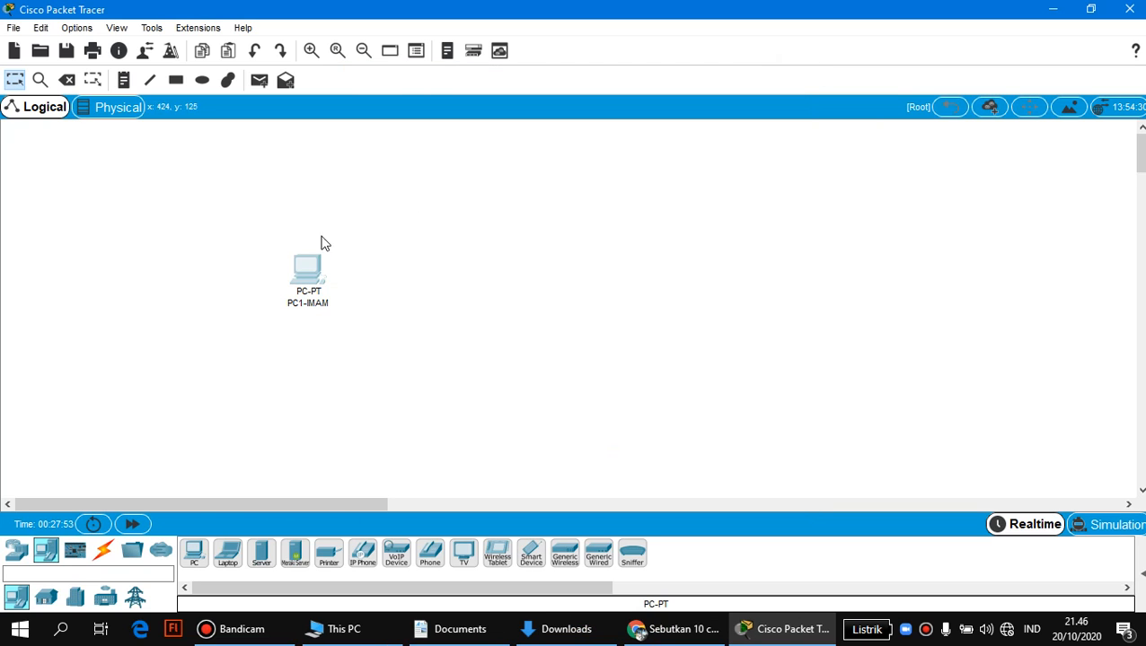
Step: Add a second PC beside the first, label it PC2- followed by the owner's name, and check its port details
{"action": "left_click", "coordinate": [194, 555]}
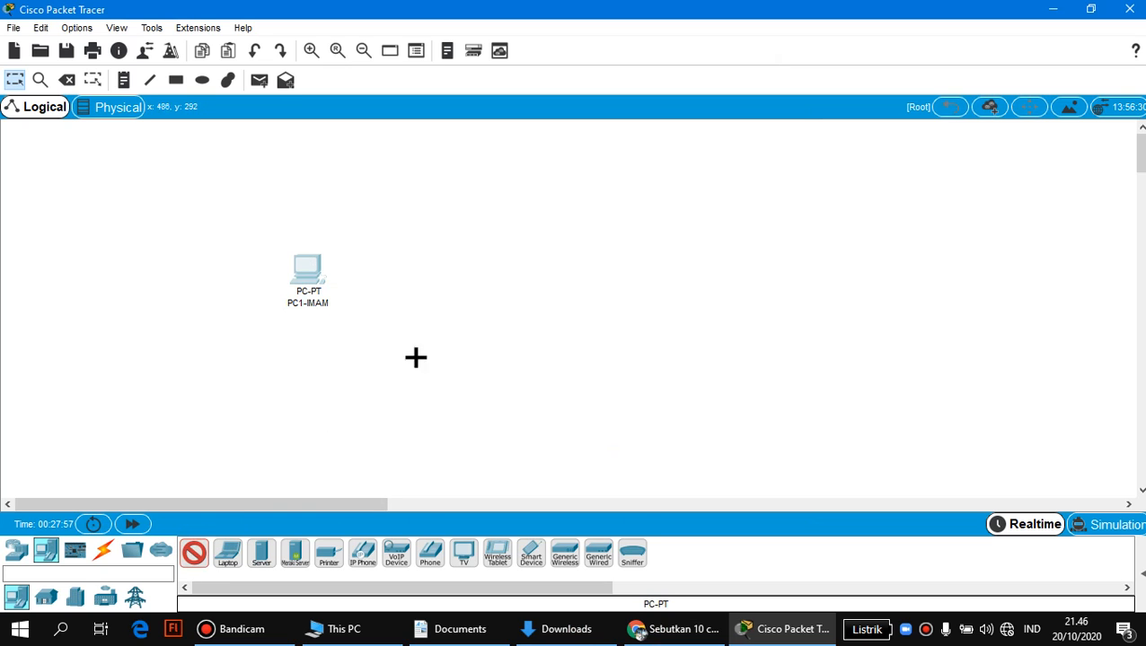
{"action": "left_click", "coordinate": [457, 277]}
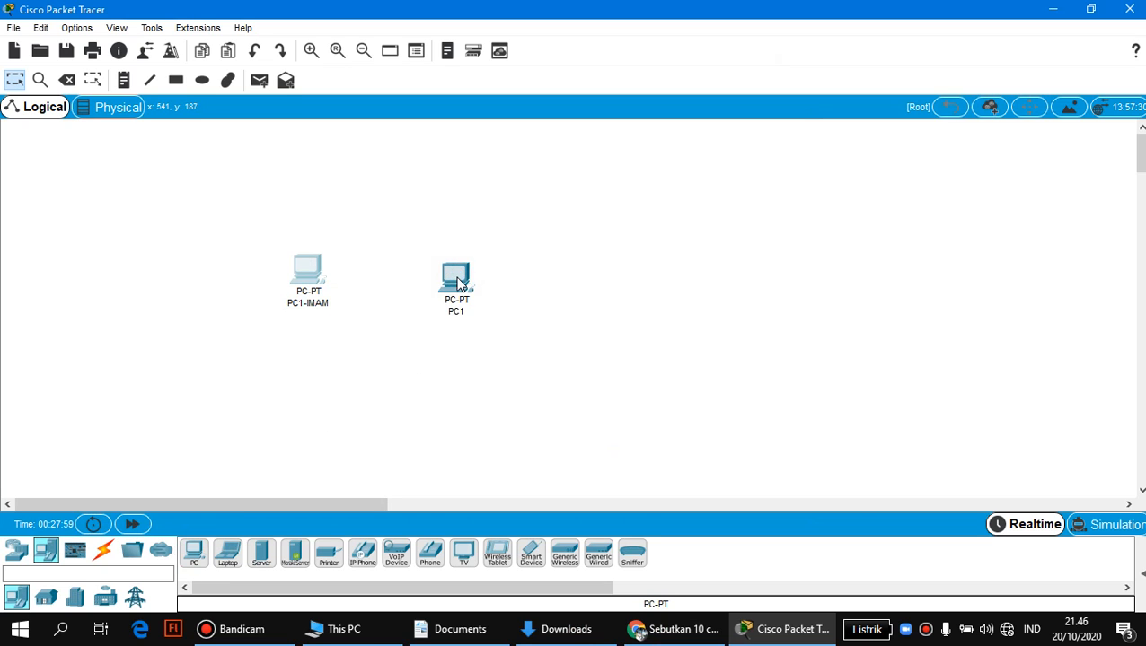
{"action": "left_click", "coordinate": [448, 308]}
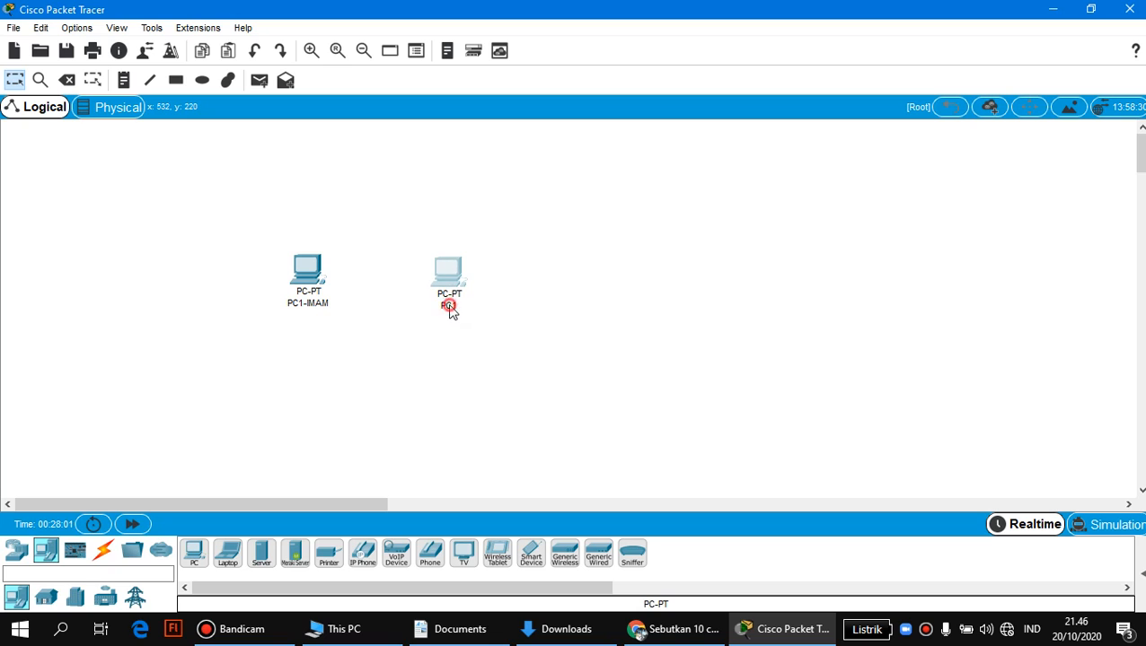
{"action": "left_click", "coordinate": [449, 308]}
{"action": "left_click_drag", "start_coordinate": [449, 308], "coordinate": [442, 308]}
{"action": "type", "text": "2-IM"}
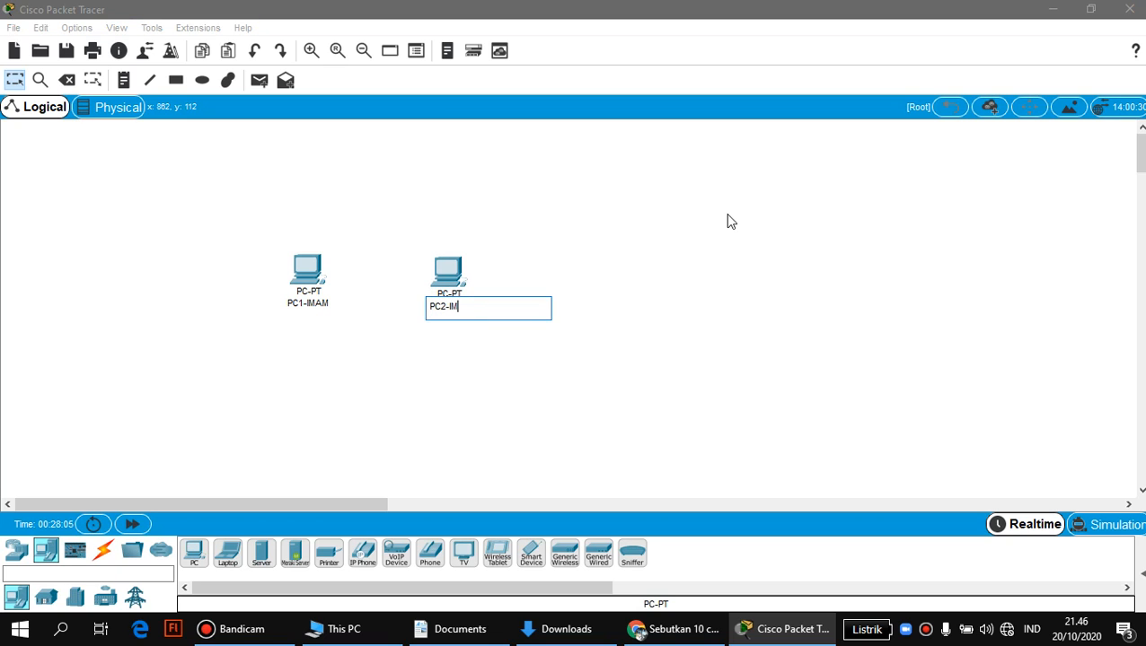
{"action": "type", "text": "AM"}
{"action": "left_click", "coordinate": [570, 235]}
{"action": "left_click_drag", "start_coordinate": [449, 274], "coordinate": [481, 283]}
{"action": "mouse_move", "coordinate": [480, 280]}
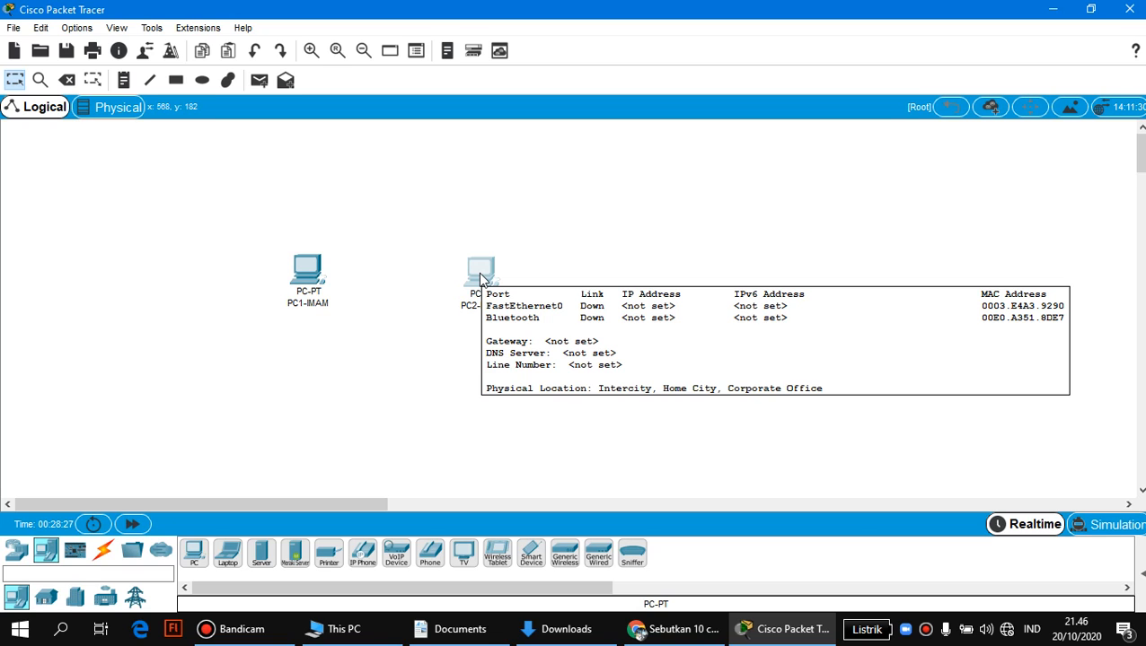
Step: Connect the first PC's GigabitEthernet0 to the second PC's FastEthernet0 with a Copper Cross-Over cable, and move the second PC farther away
{"action": "left_click", "coordinate": [103, 552]}
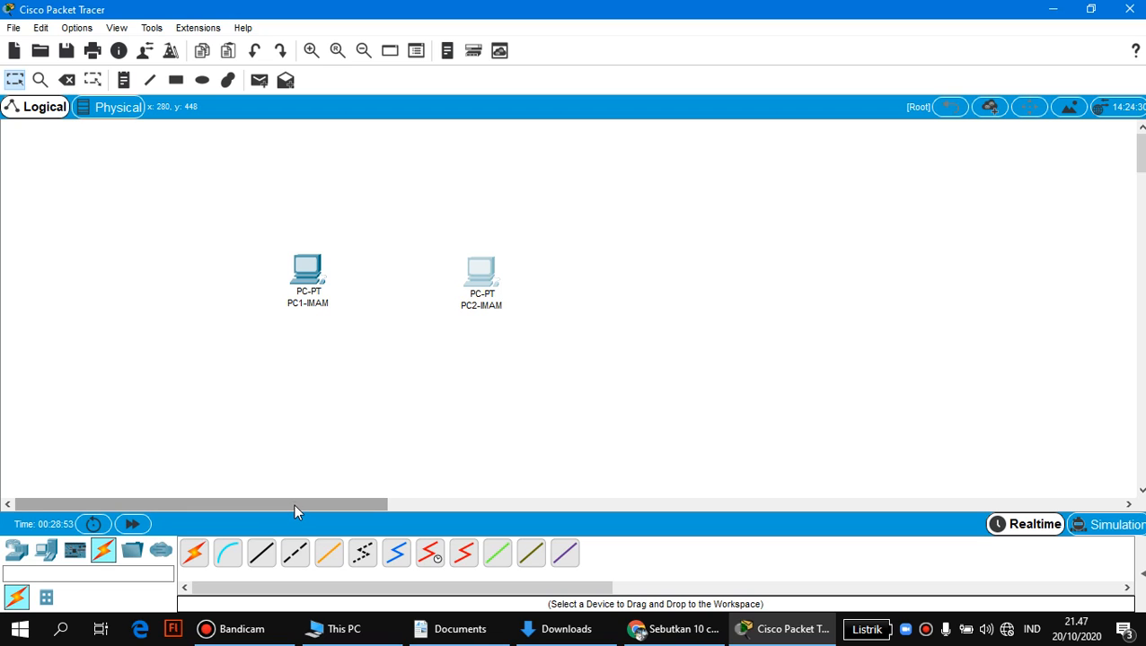
{"action": "left_click_drag", "start_coordinate": [294, 506], "coordinate": [272, 490]}
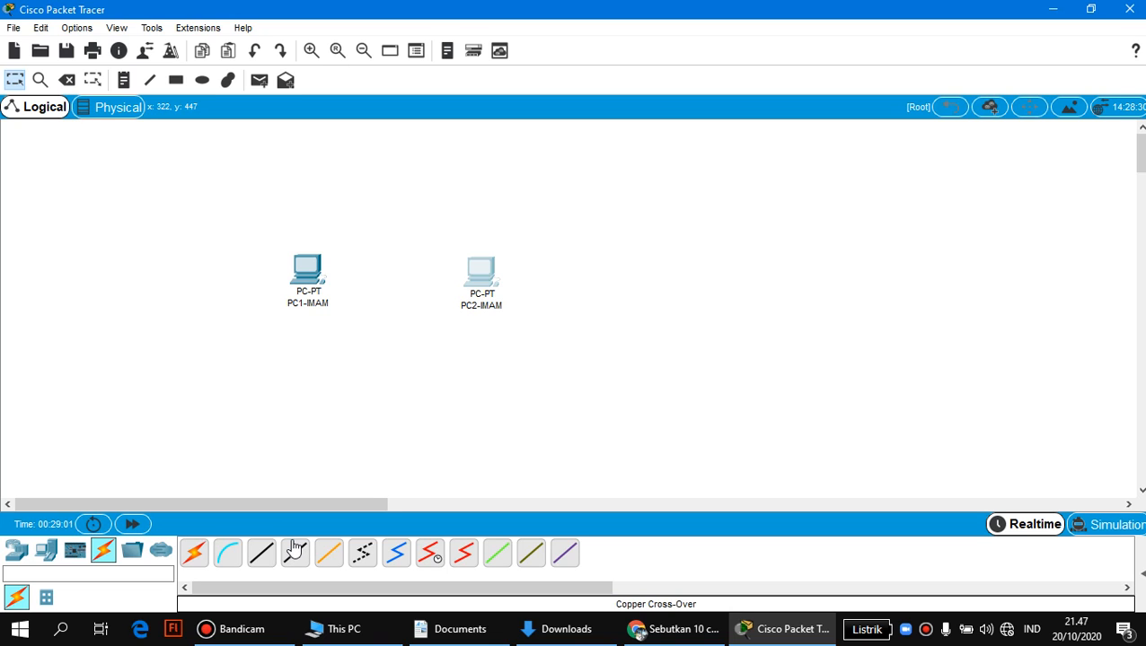
{"action": "left_click", "coordinate": [296, 549]}
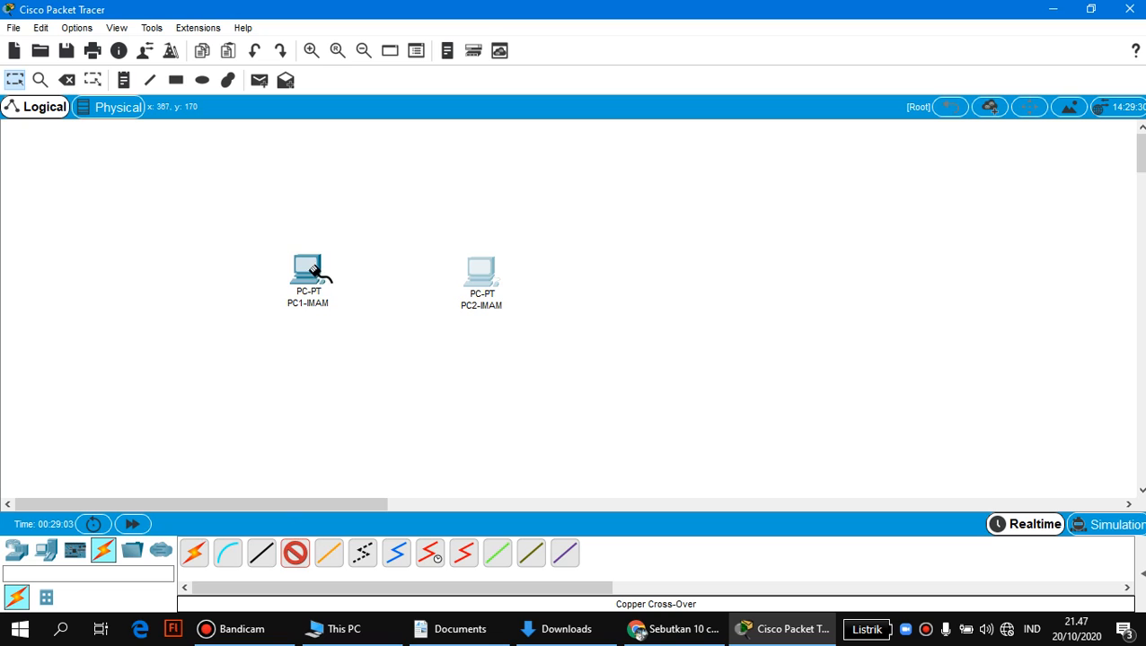
{"action": "left_click", "coordinate": [308, 273]}
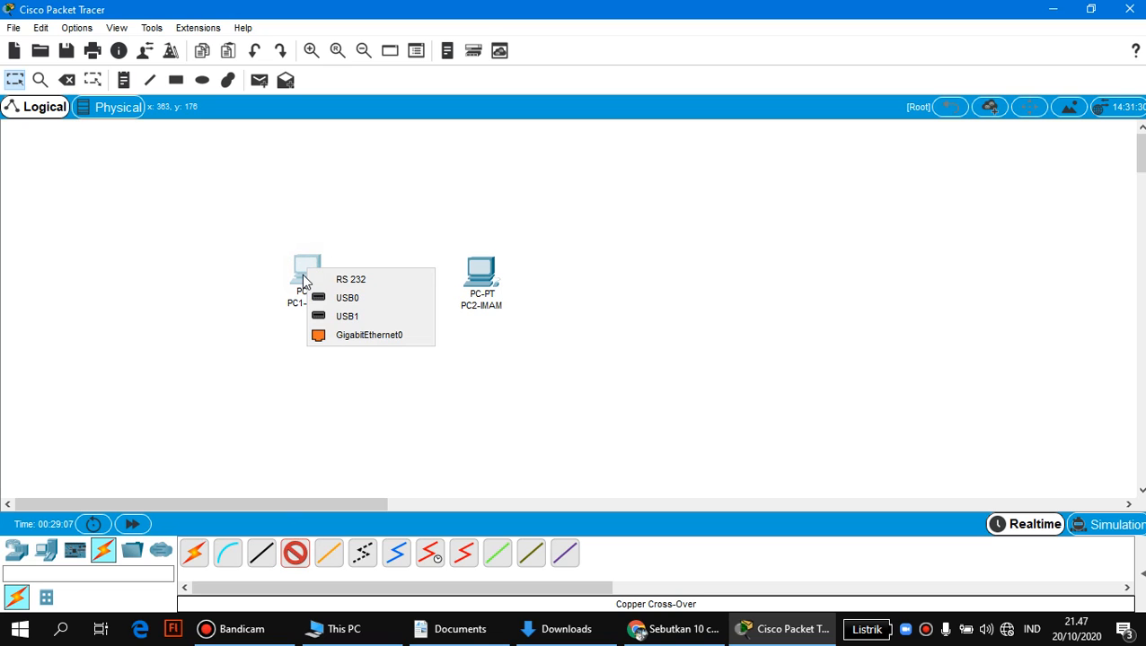
{"action": "left_click", "coordinate": [368, 336]}
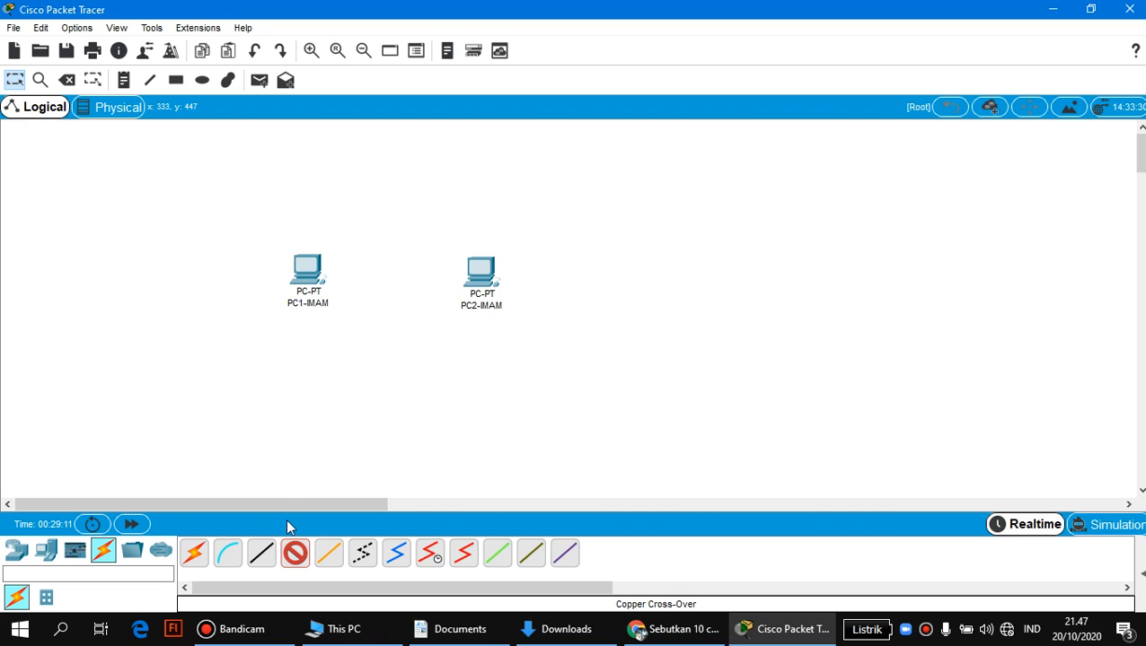
{"action": "left_click", "coordinate": [302, 548]}
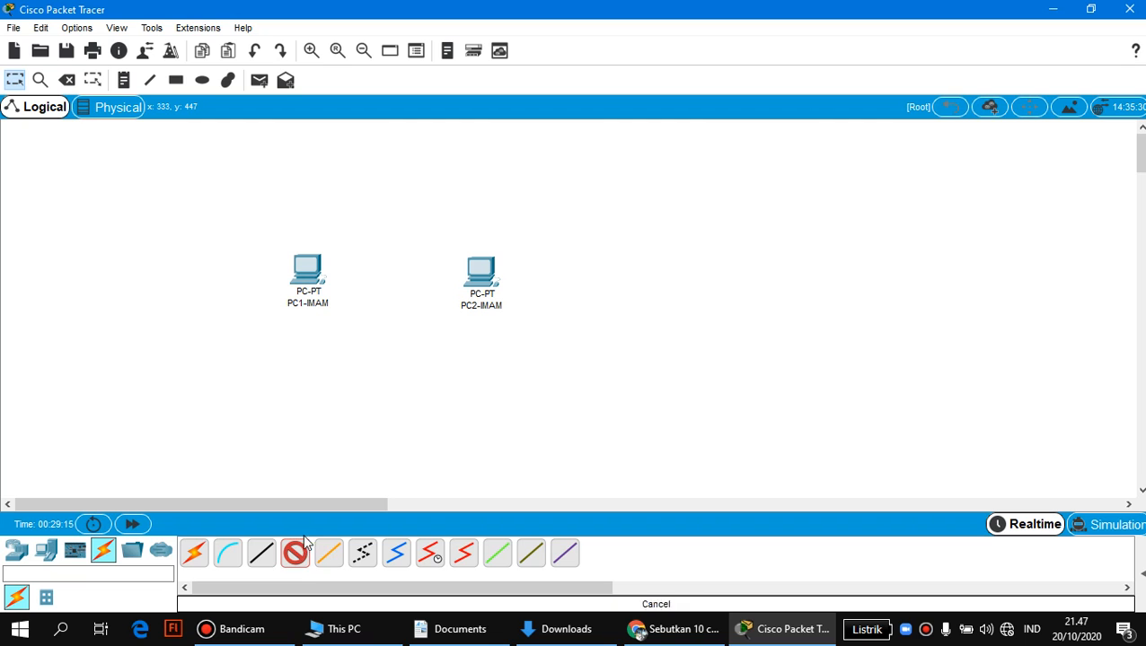
{"action": "left_click", "coordinate": [314, 277]}
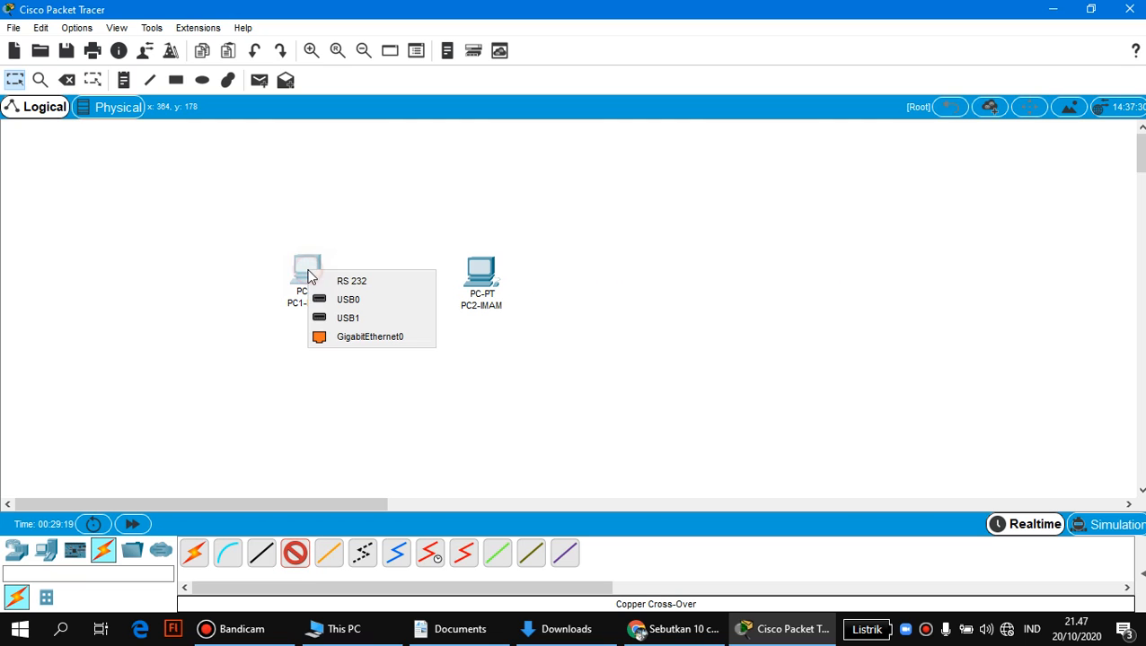
{"action": "left_click", "coordinate": [383, 335]}
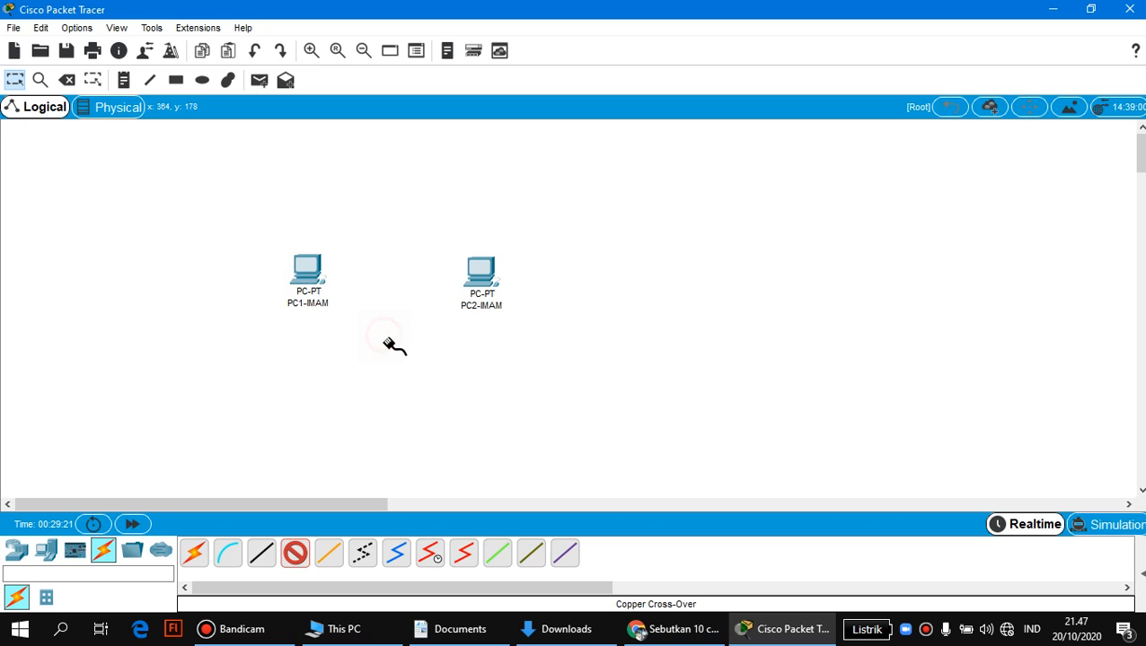
{"action": "left_click", "coordinate": [485, 279]}
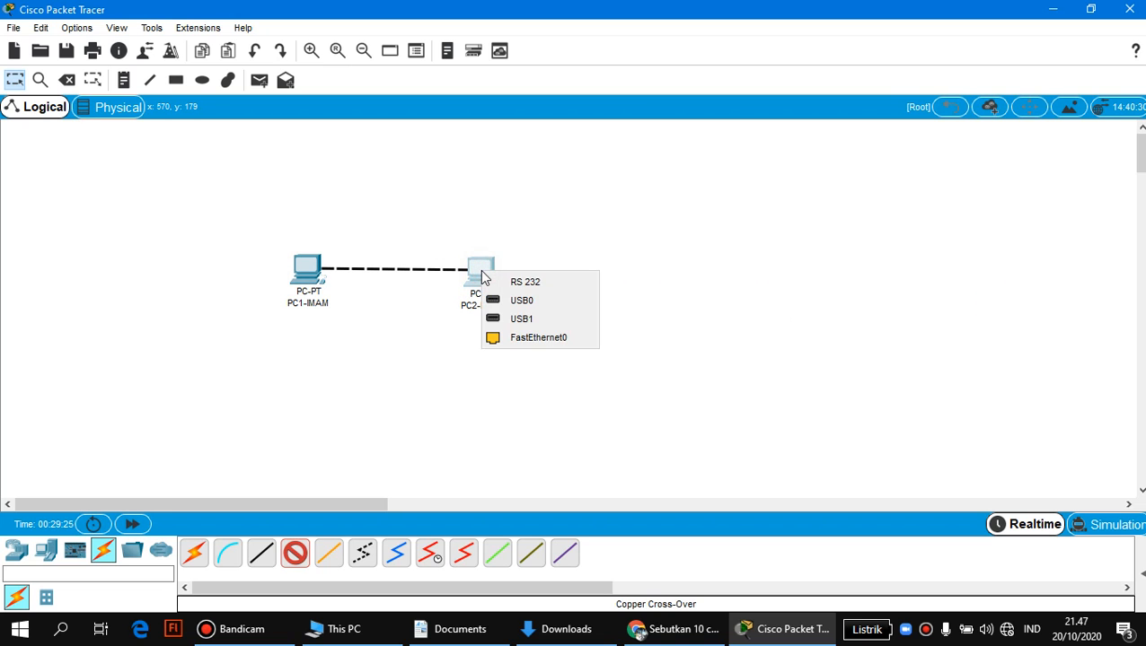
{"action": "left_click", "coordinate": [522, 336]}
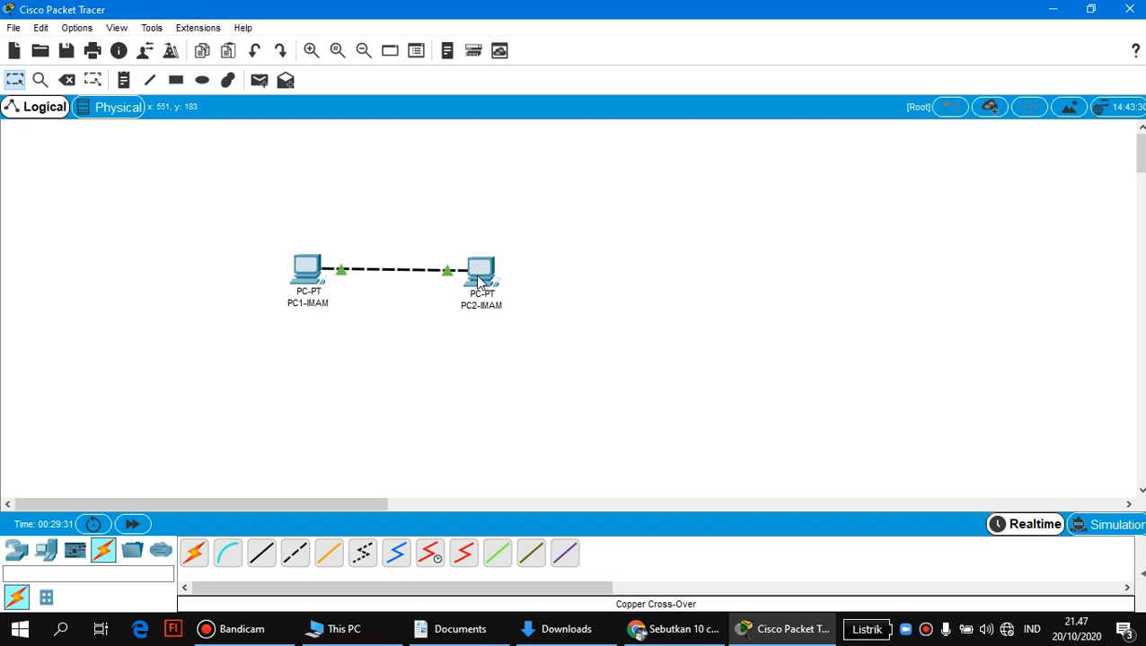
{"action": "left_click_drag", "start_coordinate": [485, 281], "coordinate": [592, 276]}
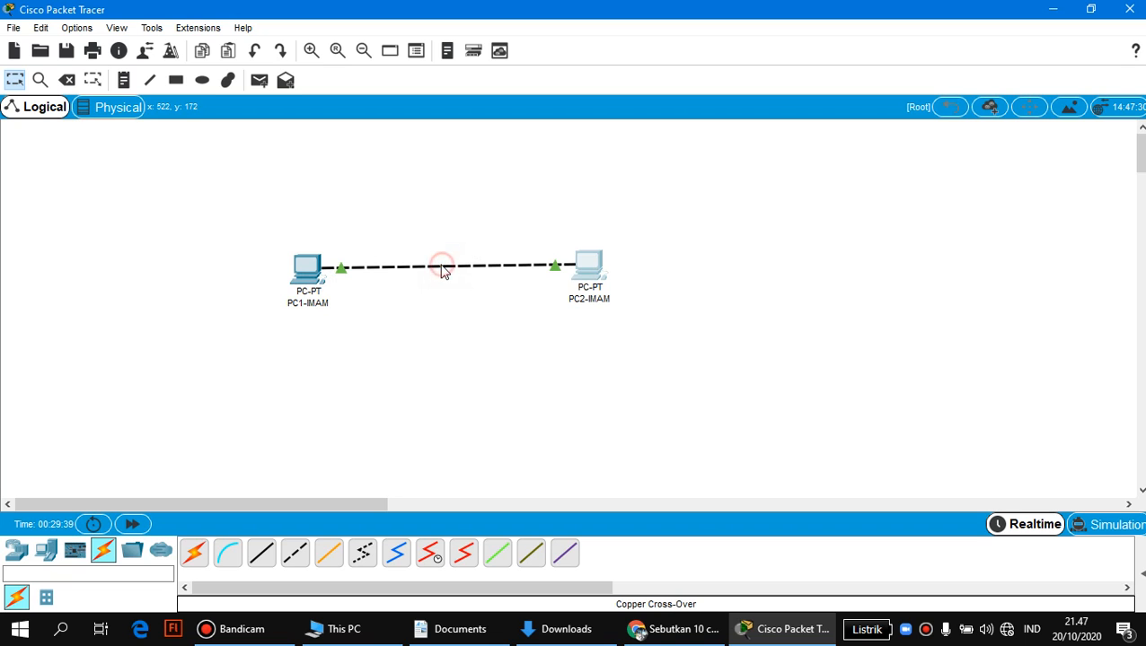
Step: Delete the cross-over cable between the two PCs, keeping both devices
{"action": "key", "text": "Delete"}
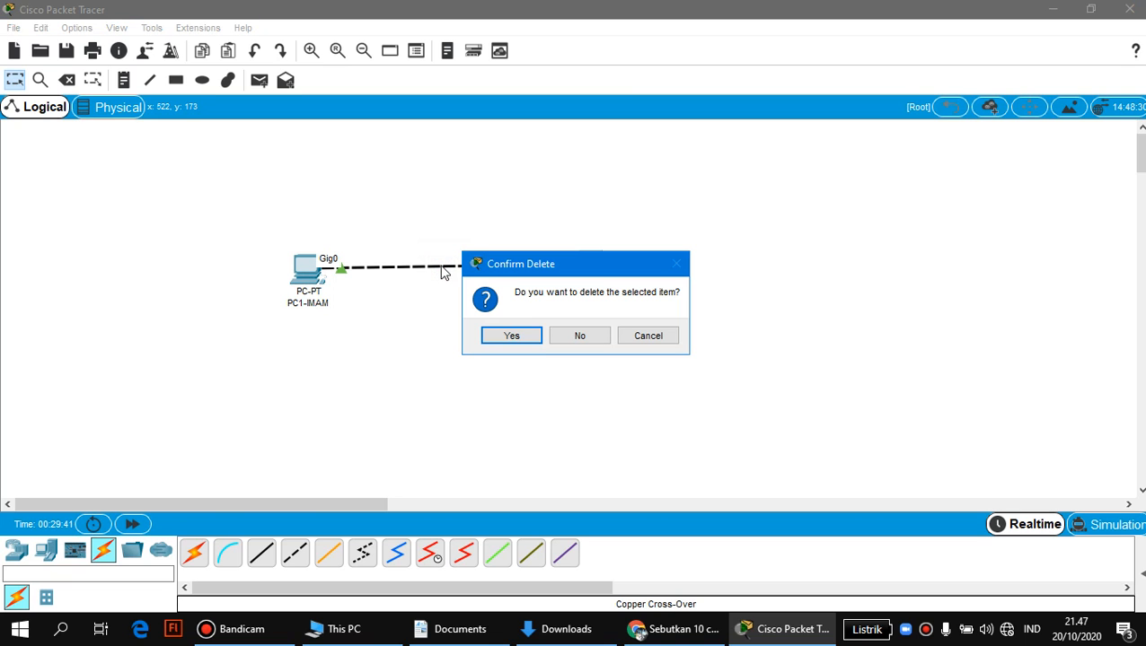
{"action": "left_click", "coordinate": [505, 334]}
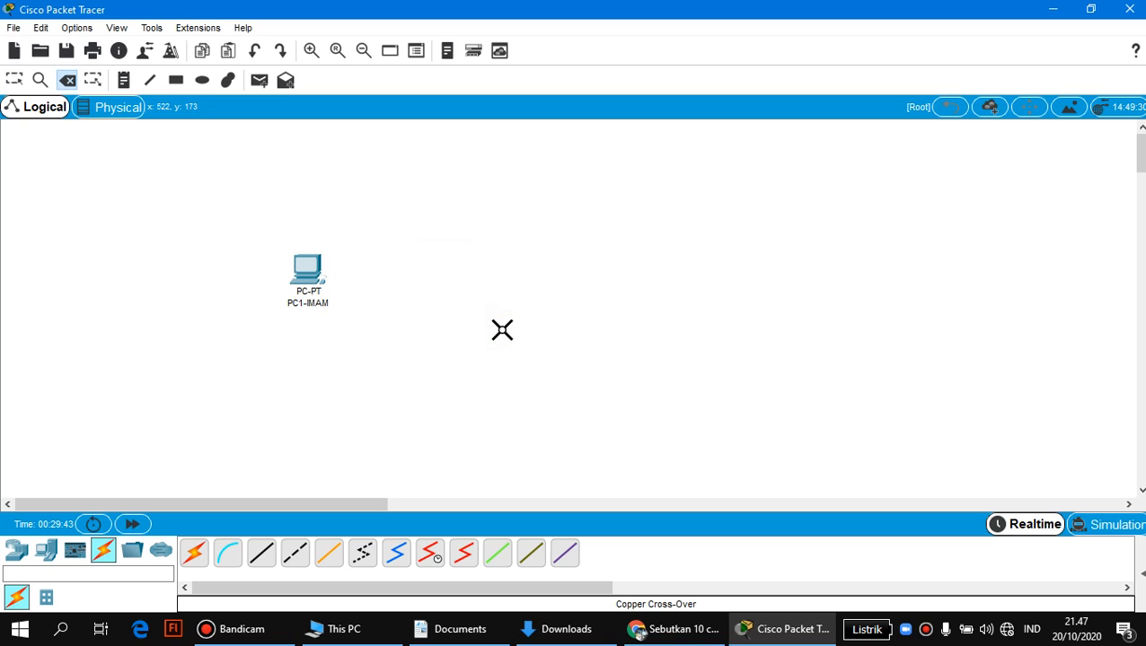
{"action": "key", "text": "ctrl+z"}
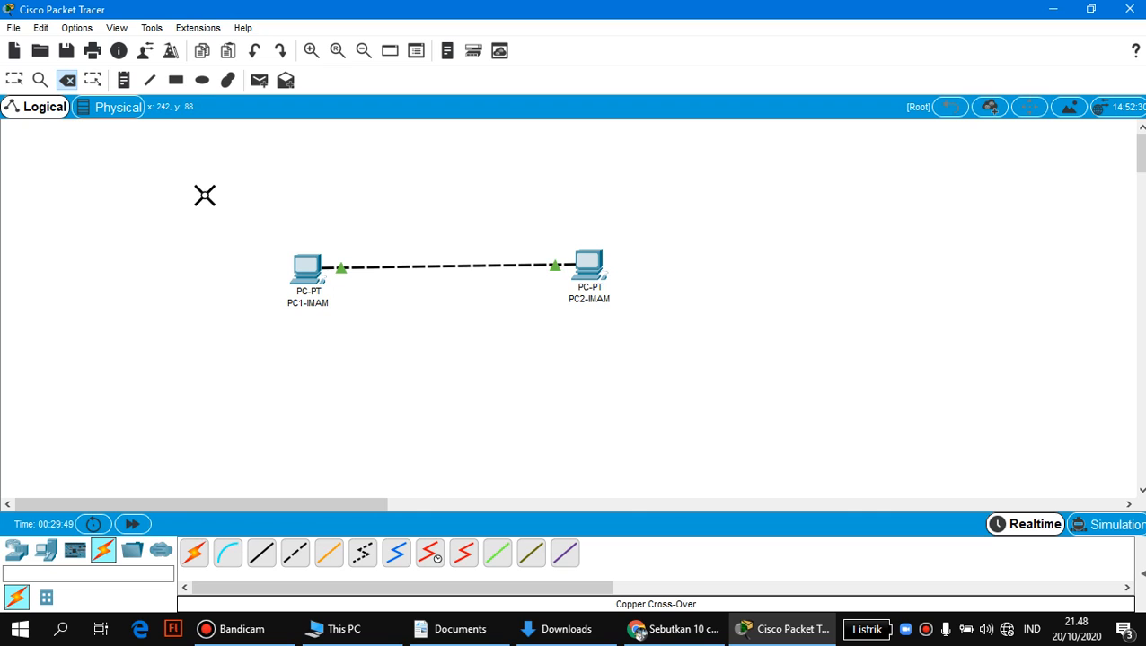
{"action": "left_click", "coordinate": [376, 267]}
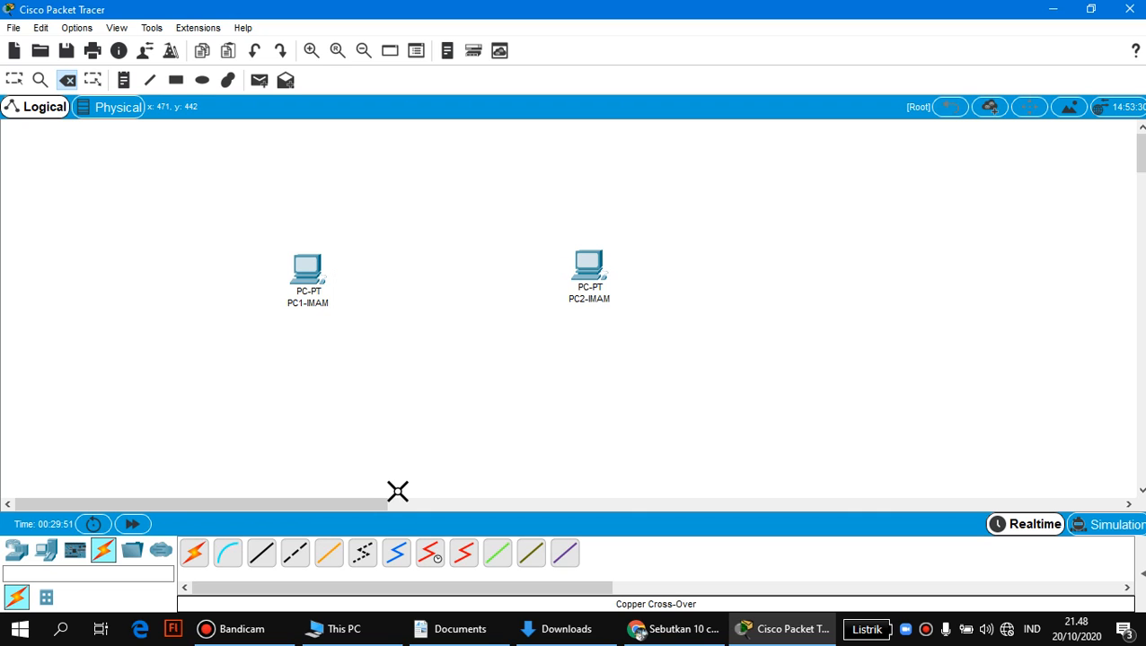
Step: Try linking the first PC's GigabitEthernet0 to the second PC's FastEthernet0 with a Copper Straight-Through cable, and delete that cable
{"action": "left_click", "coordinate": [262, 552]}
{"action": "left_click", "coordinate": [309, 277]}
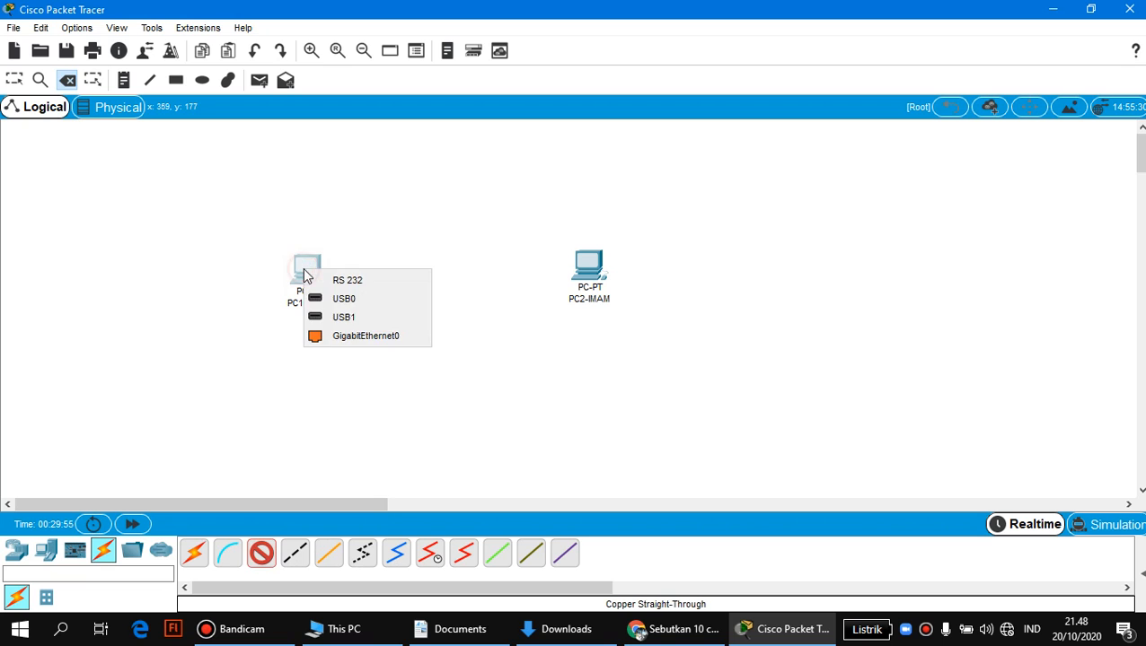
{"action": "left_click", "coordinate": [336, 336]}
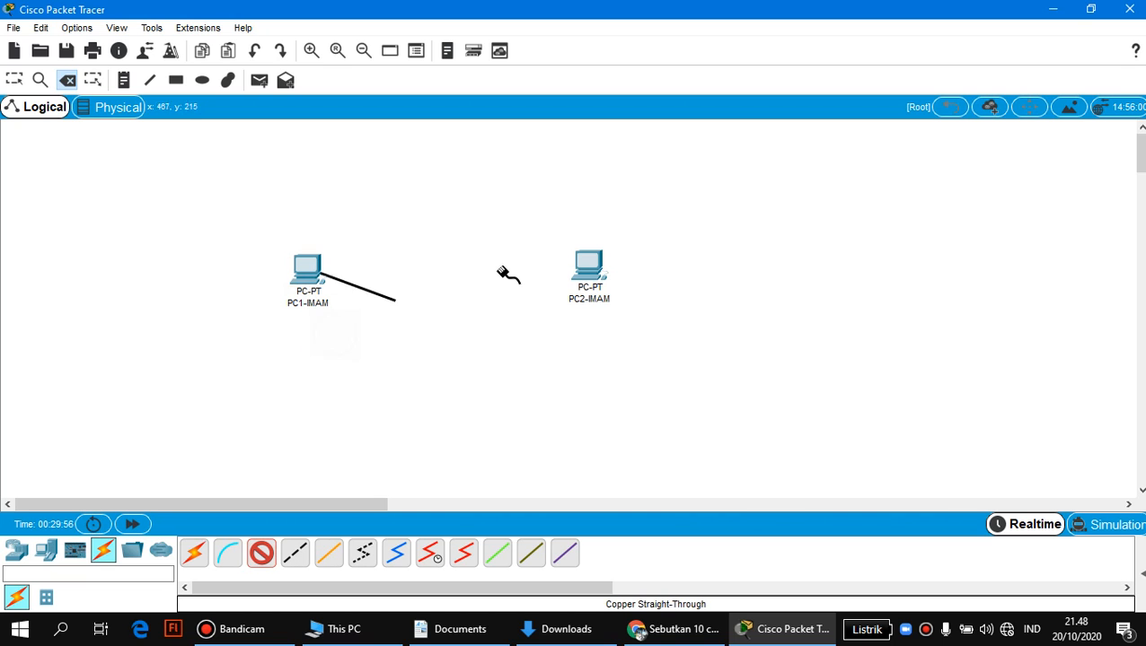
{"action": "left_click", "coordinate": [600, 272]}
{"action": "left_click", "coordinate": [614, 335]}
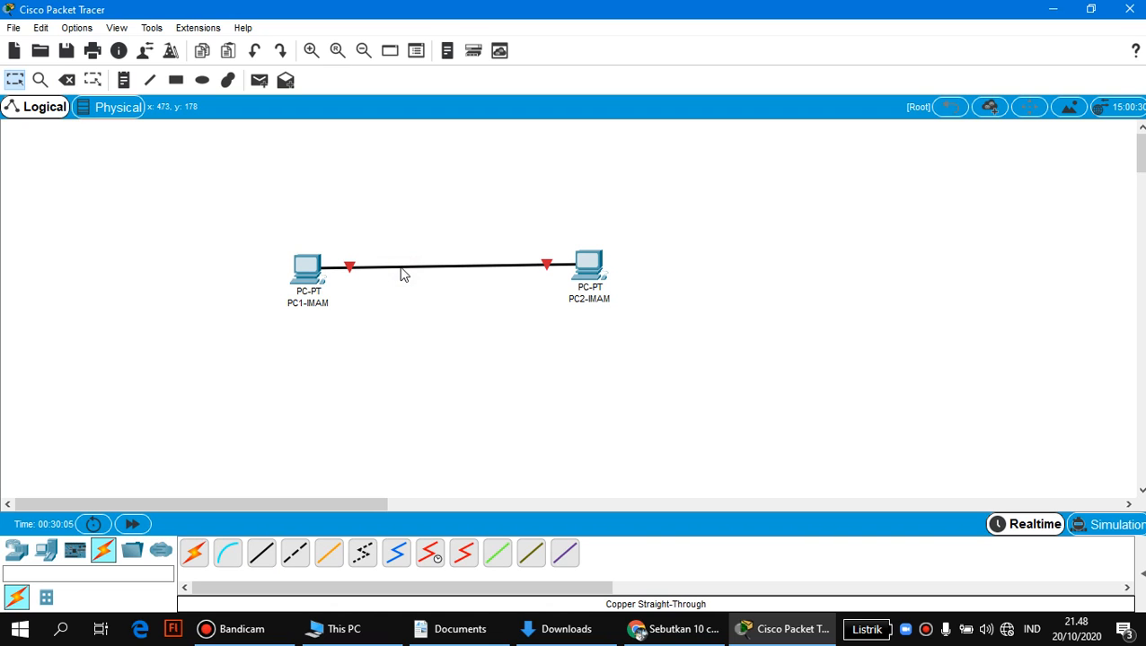
{"action": "left_click", "coordinate": [69, 80]}
{"action": "left_click", "coordinate": [406, 269]}
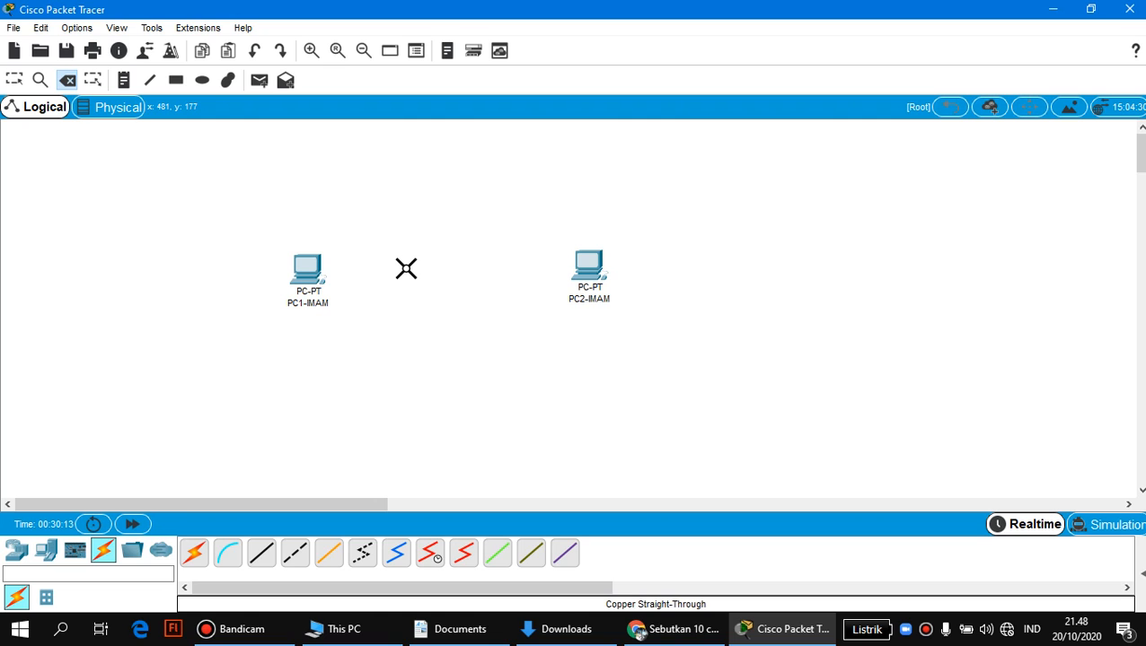
Step: Connect the first PC's GigabitEthernet0 to the second PC's FastEthernet0 with a Copper Cross-Over cable, and move the second PC slightly farther away
{"action": "left_click", "coordinate": [297, 554]}
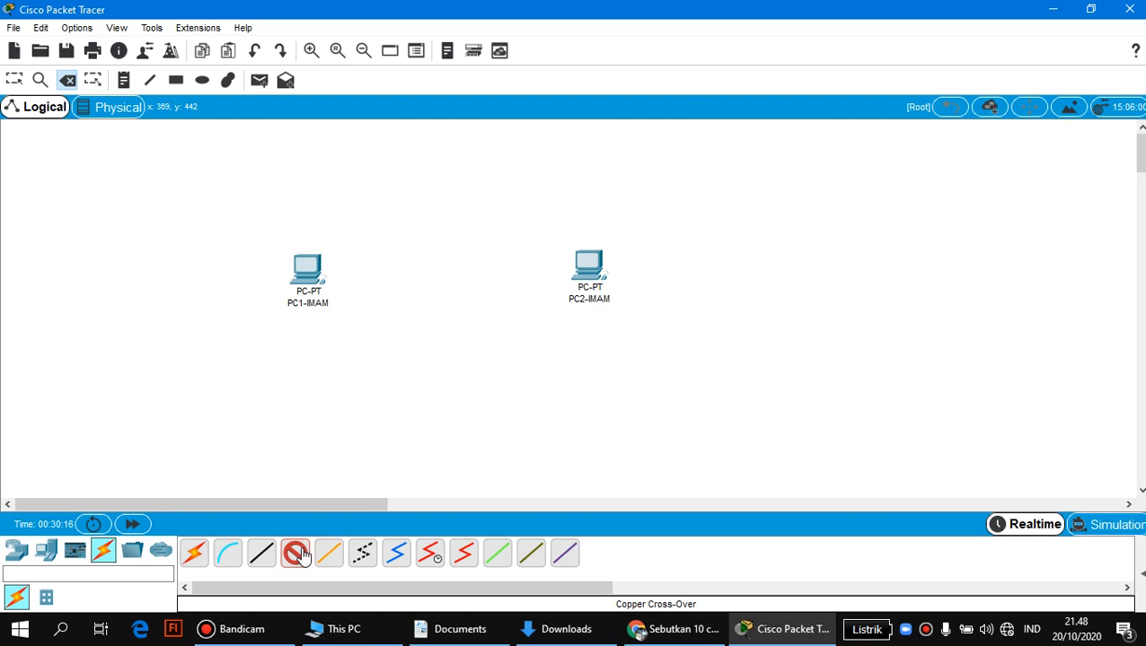
{"action": "left_click", "coordinate": [306, 269]}
{"action": "left_click", "coordinate": [343, 335]}
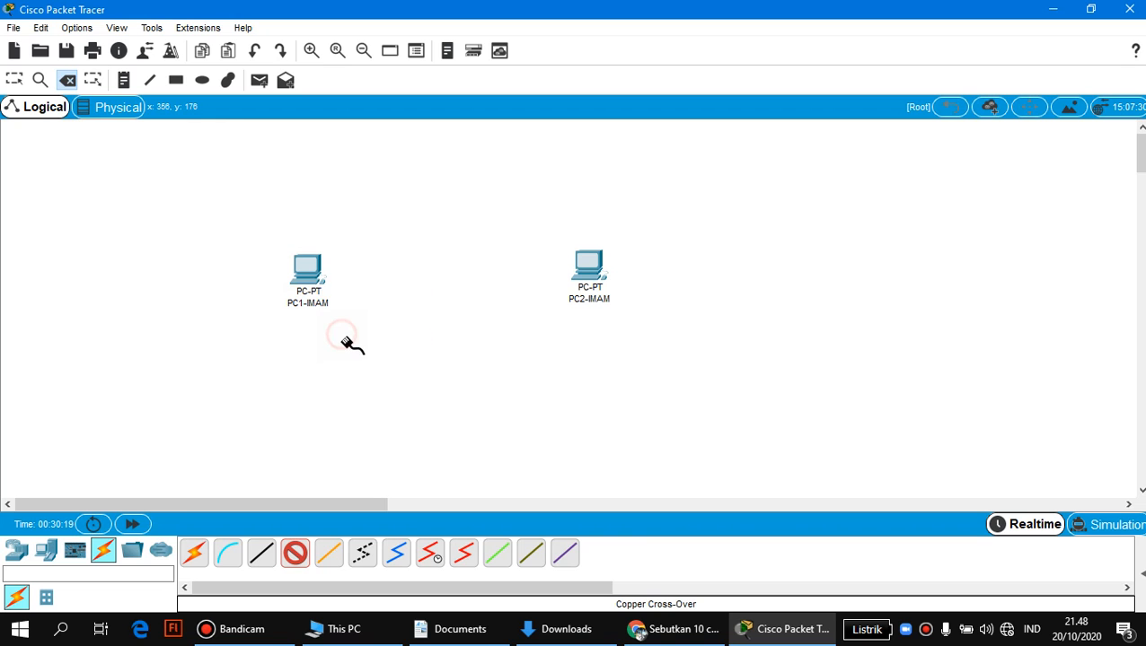
{"action": "left_click", "coordinate": [586, 263]}
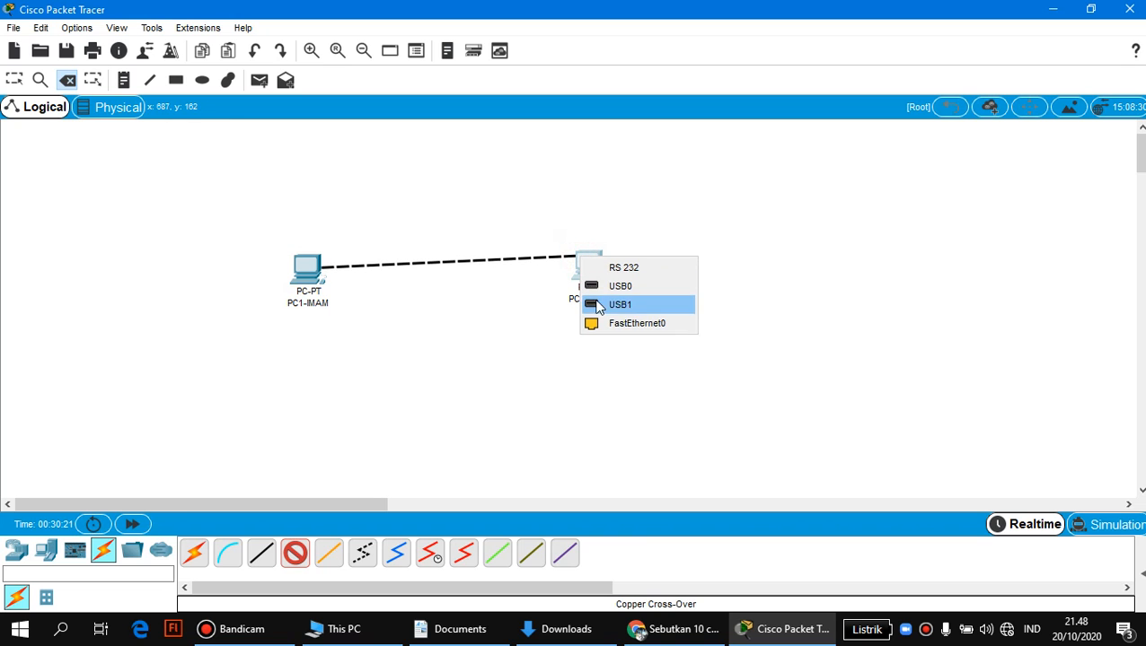
{"action": "left_click", "coordinate": [603, 326]}
{"action": "left_click_drag", "start_coordinate": [599, 271], "coordinate": [634, 271]}
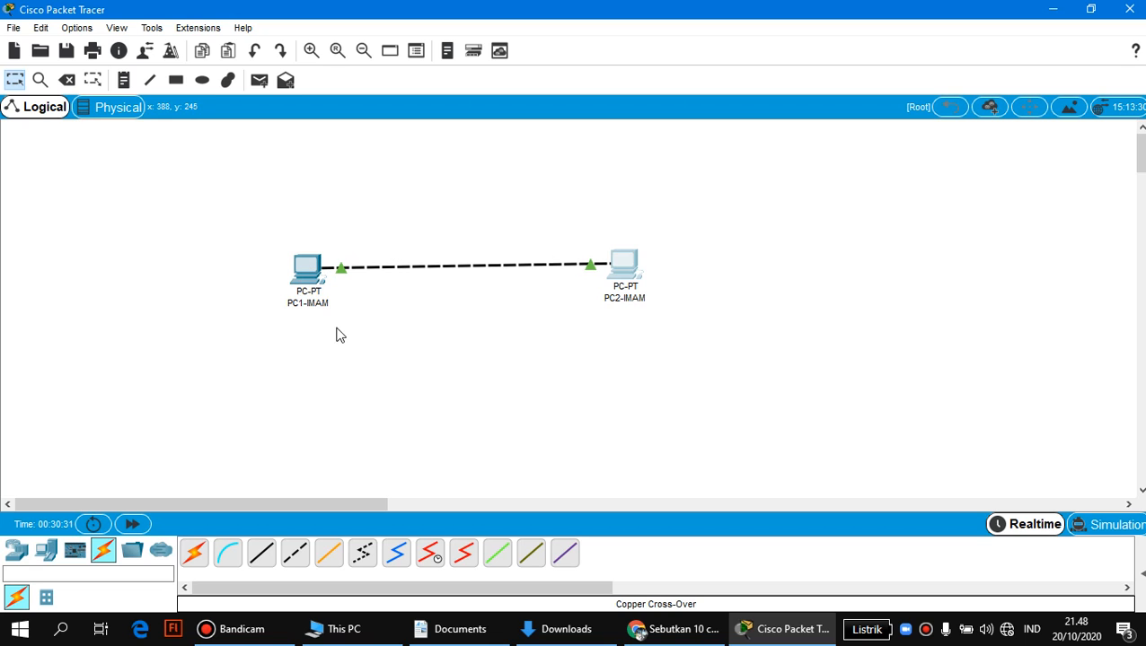
Step: Enter the static IP address 192.168.1.1 in the first PC's IP Configuration for GigabitEthernet0
{"action": "left_click", "coordinate": [307, 268]}
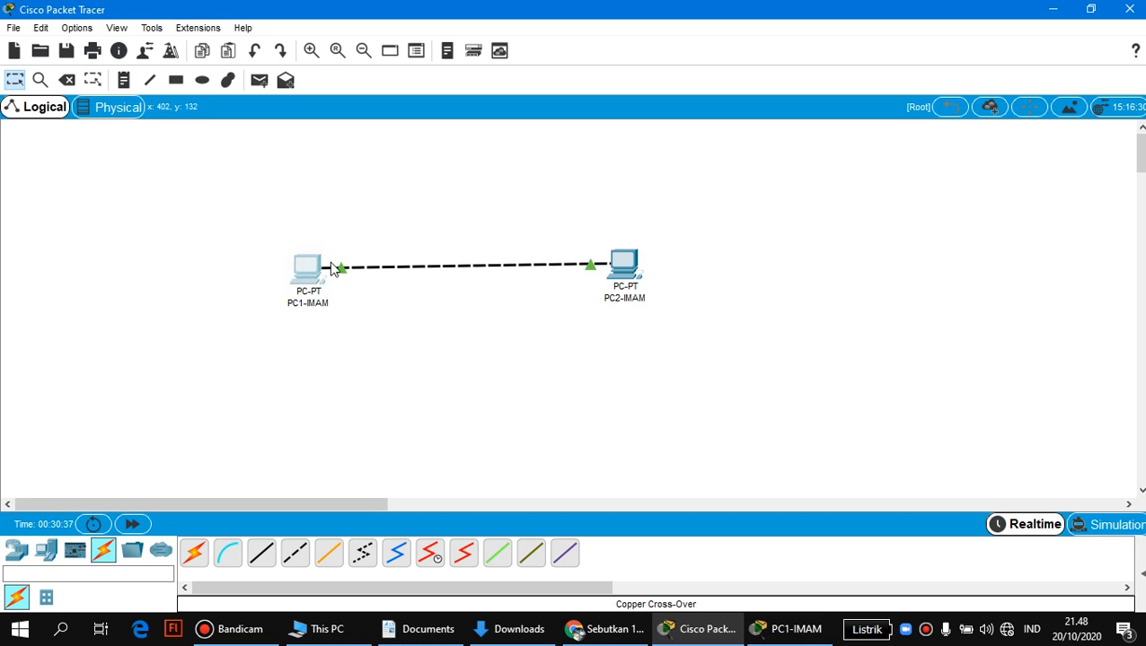
{"action": "left_click", "coordinate": [305, 284]}
{"action": "left_click", "coordinate": [305, 284]}
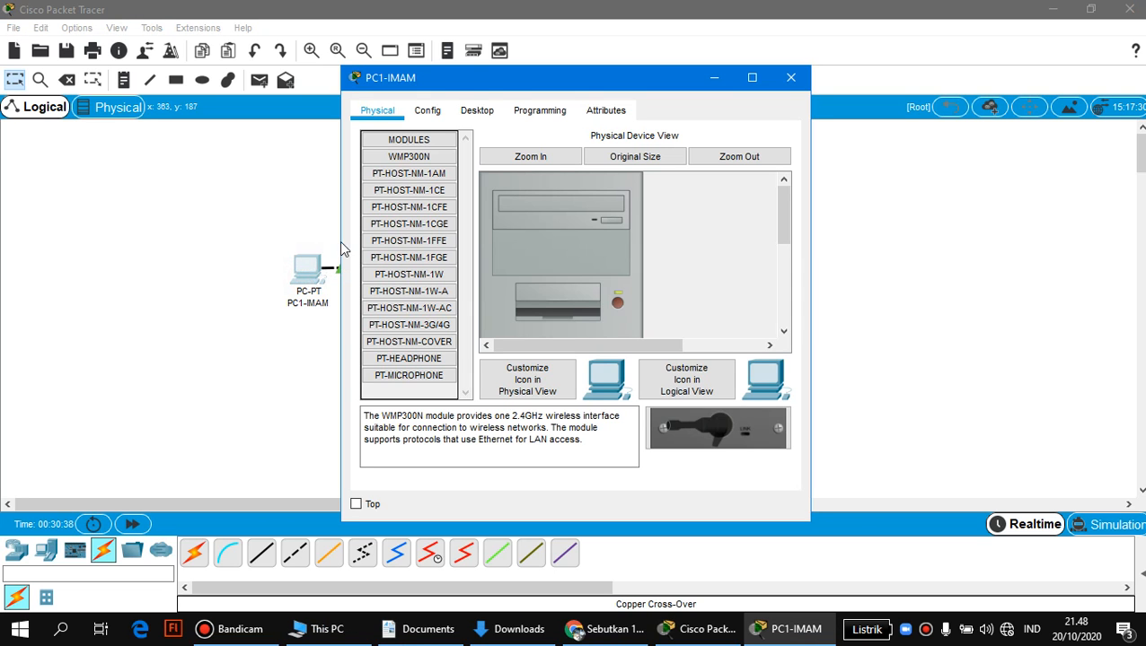
{"action": "left_click", "coordinate": [473, 109]}
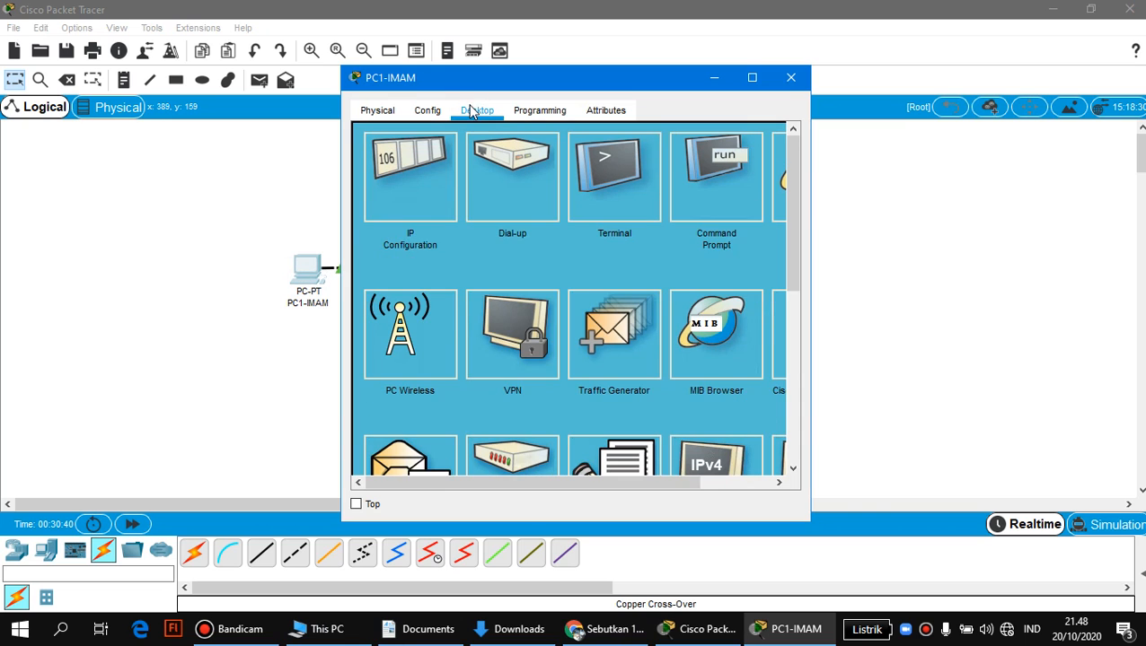
{"action": "left_click", "coordinate": [413, 205]}
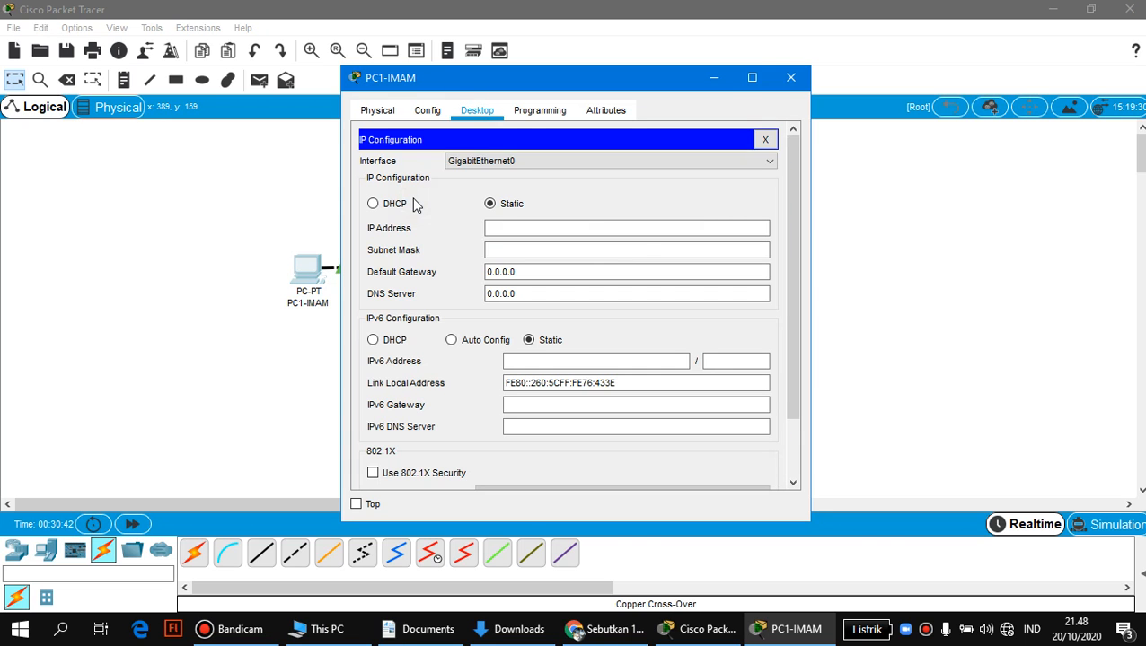
{"action": "left_click", "coordinate": [503, 235]}
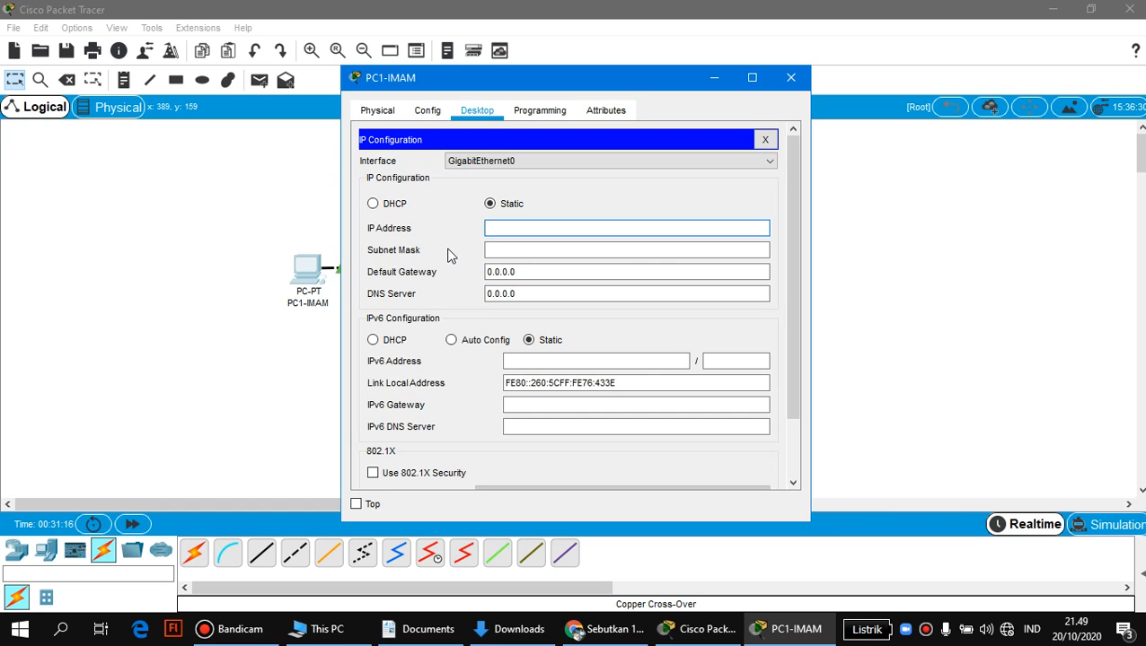
{"action": "type", "text": "192"}
{"action": "type", "text": ".168.1"}
{"action": "type", "text": ".1"}
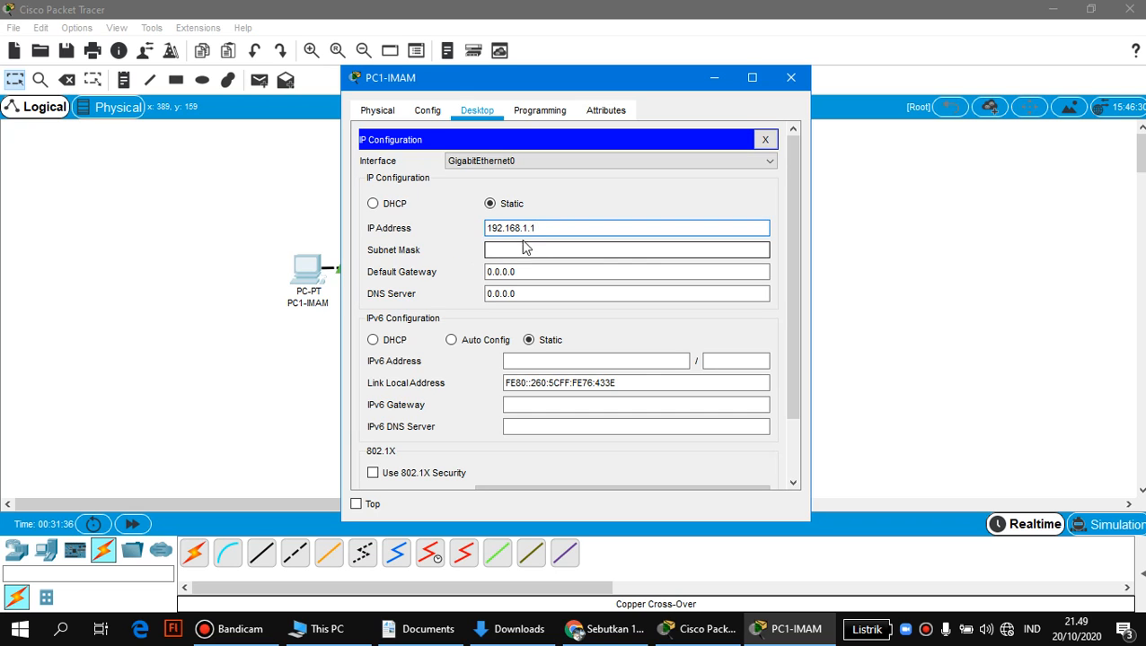
Step: Fill in the first PC's subnet mask as 255.255.255.0, check the network part of its address, and close its window
{"action": "left_click_drag", "start_coordinate": [528, 229], "coordinate": [483, 219]}
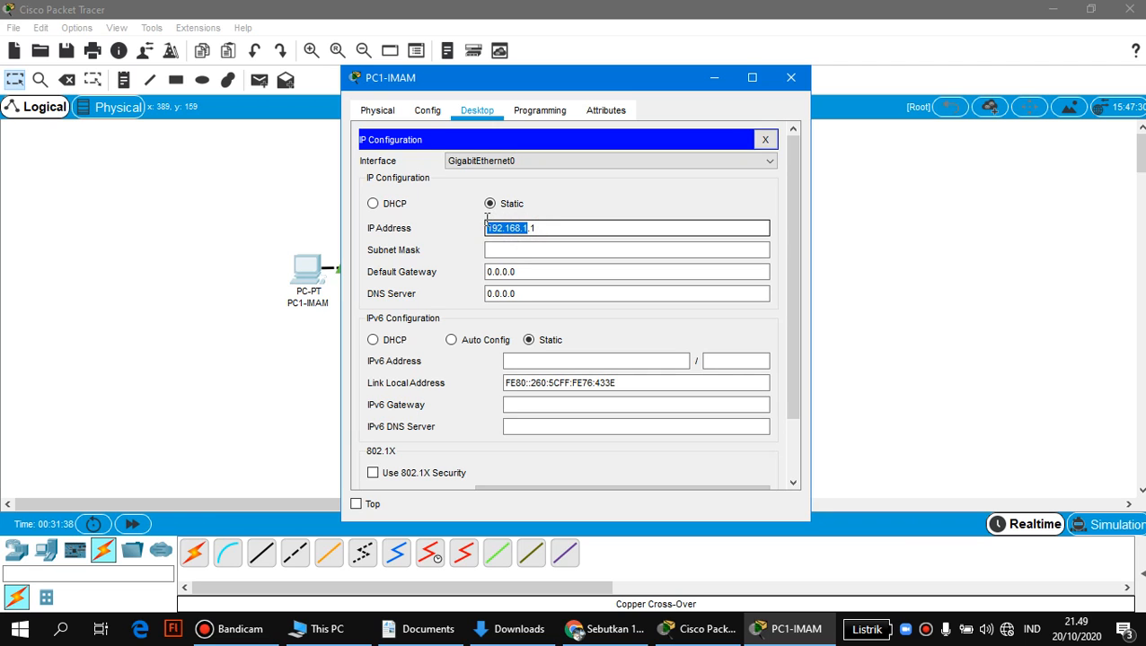
{"action": "left_click", "coordinate": [481, 217]}
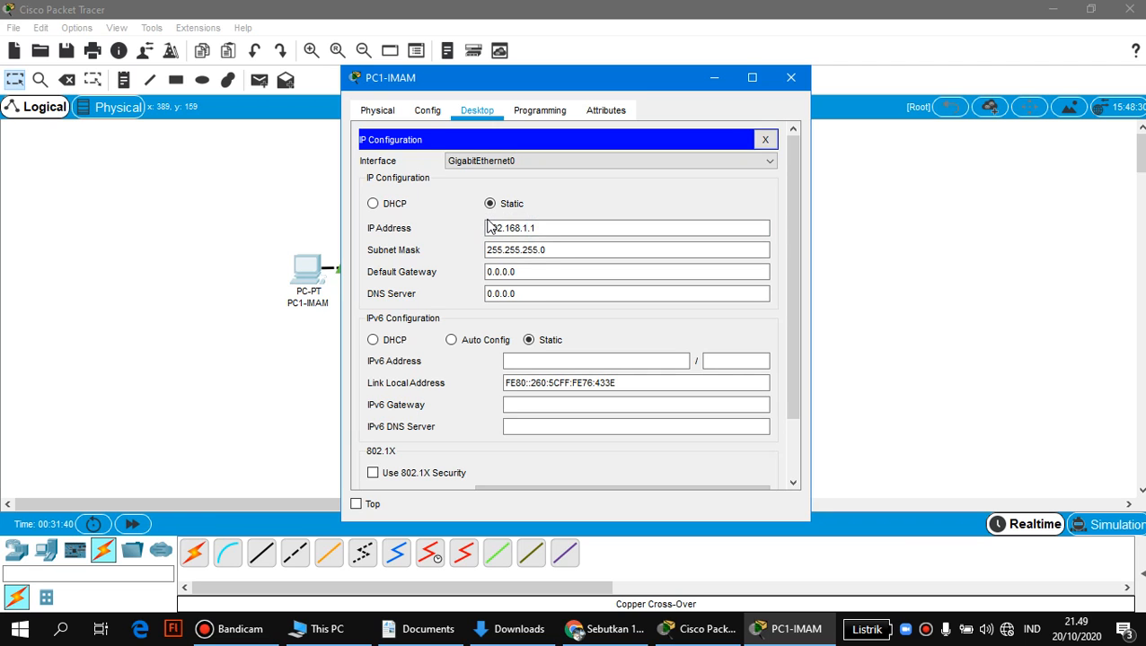
{"action": "left_click", "coordinate": [547, 253]}
{"action": "left_click", "coordinate": [546, 252]}
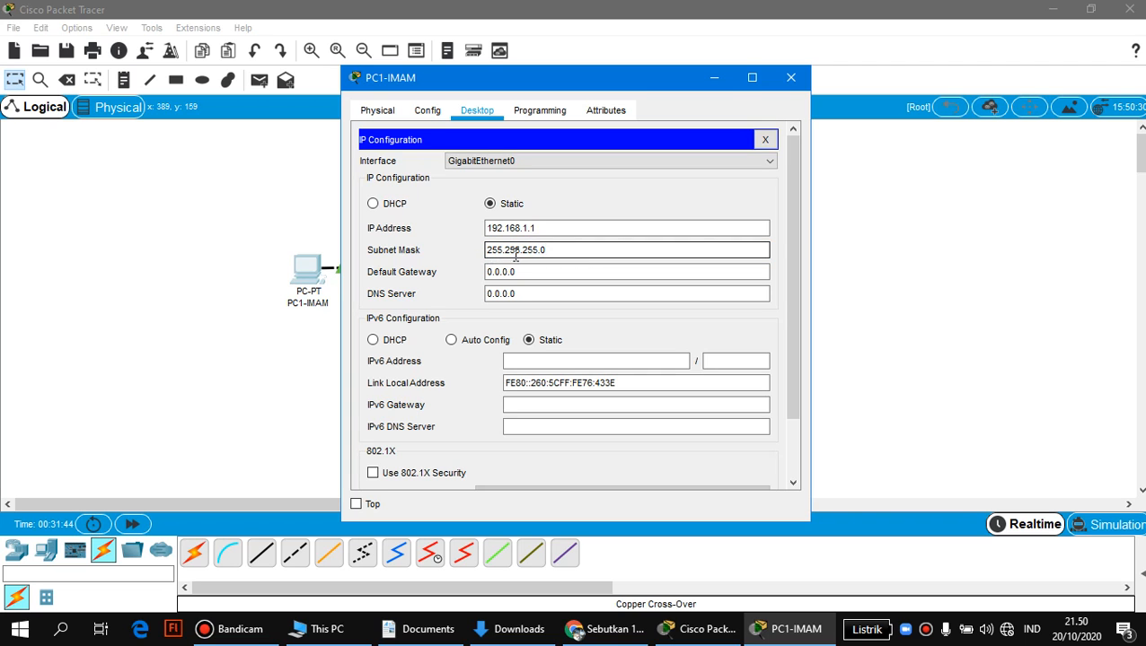
{"action": "left_click", "coordinate": [555, 250]}
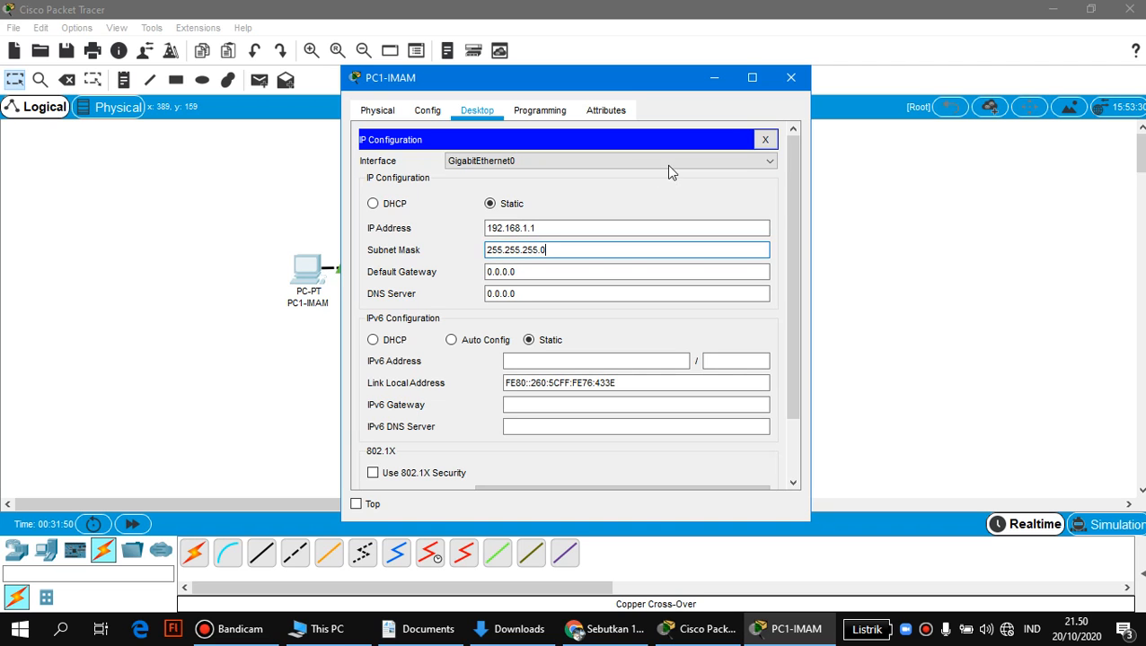
{"action": "left_click_drag", "start_coordinate": [528, 228], "coordinate": [493, 229]}
{"action": "left_click", "coordinate": [478, 232]}
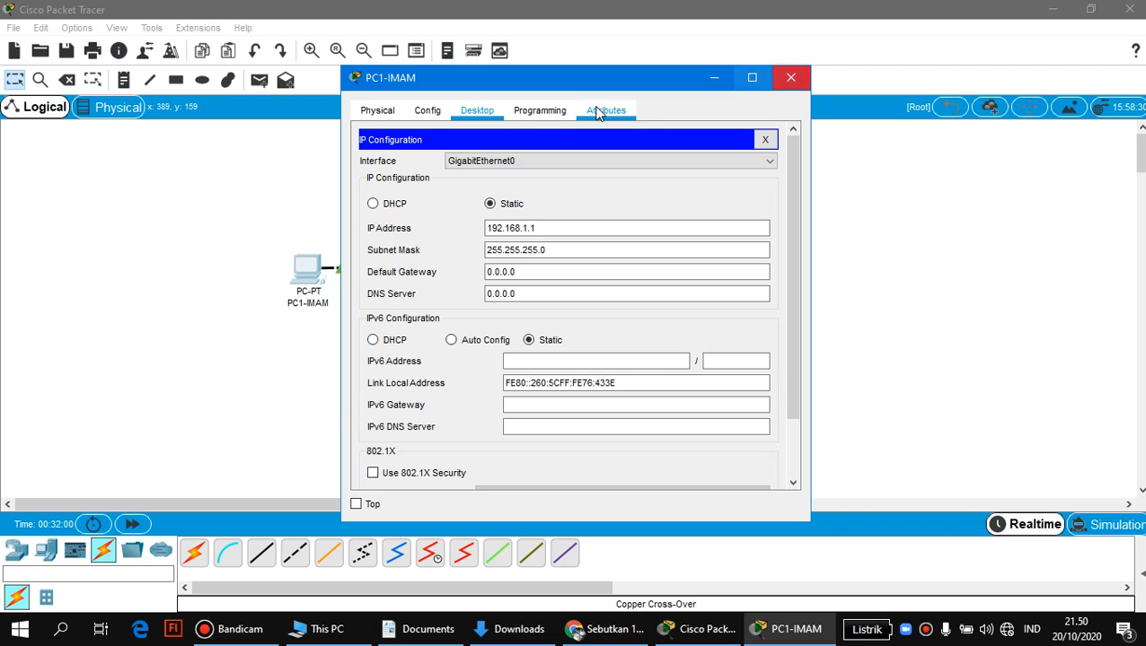
{"action": "left_click", "coordinate": [791, 80]}
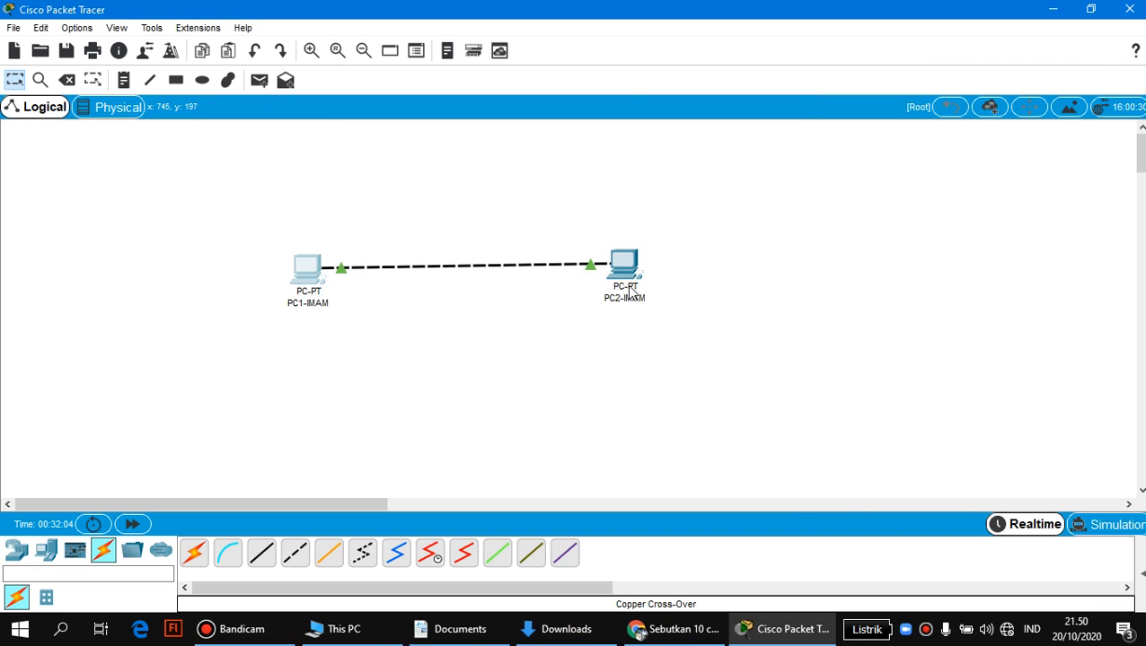
Step: Open the second PC's IP Configuration for its FastEthernet0 interface
{"action": "mouse_move", "coordinate": [633, 8]}
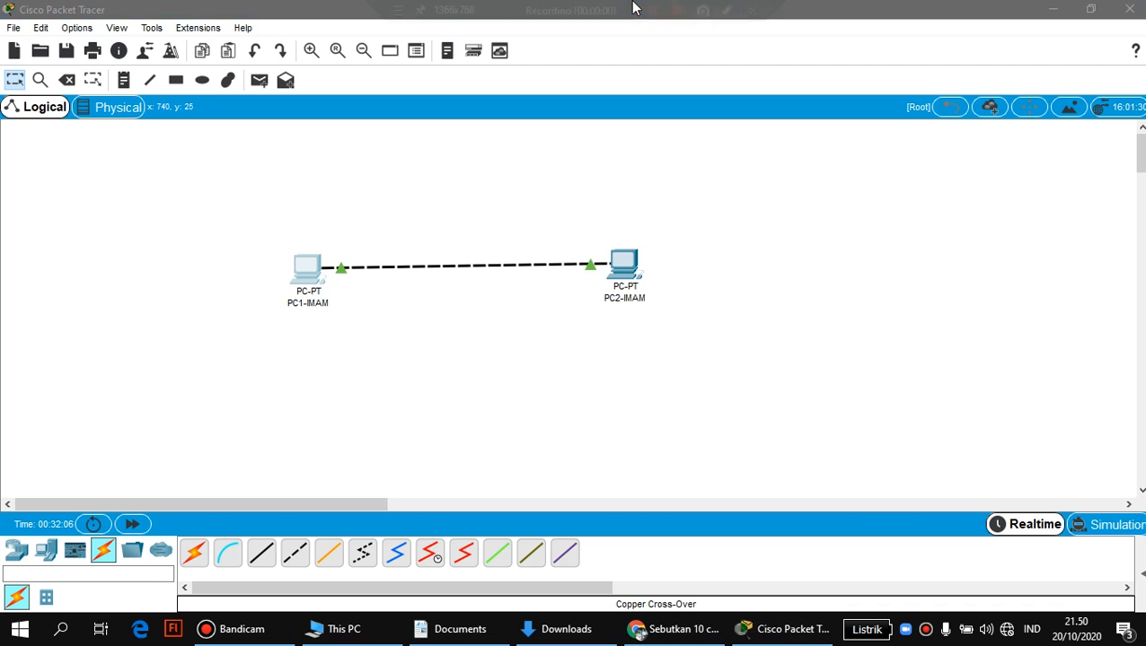
{"action": "left_click", "coordinate": [619, 272]}
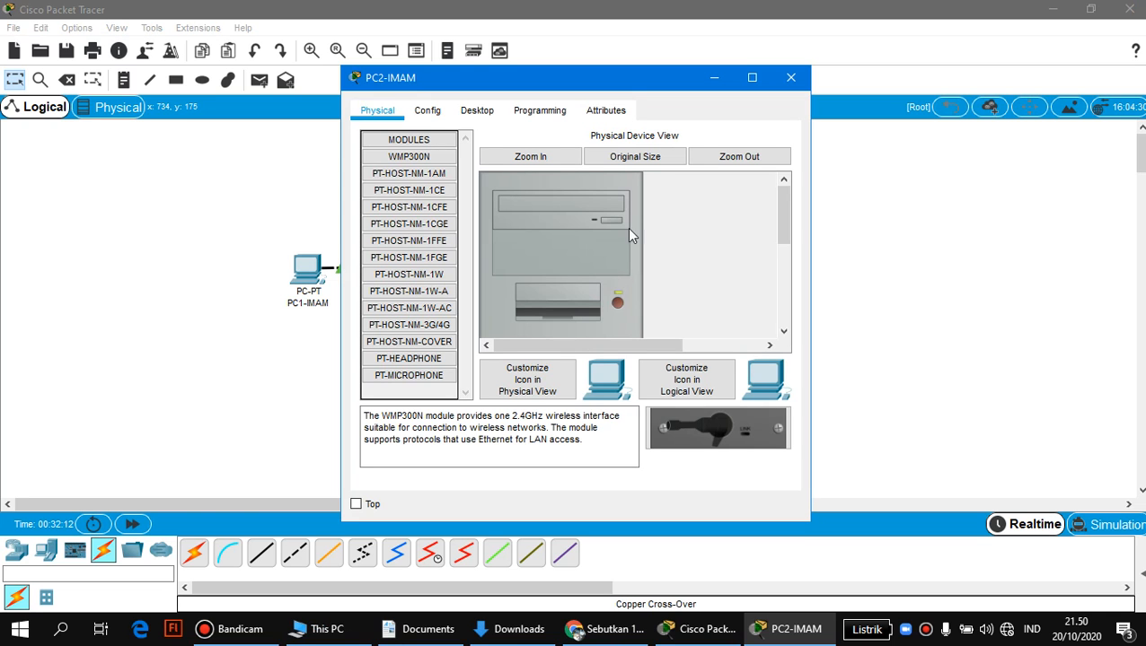
{"action": "left_click", "coordinate": [473, 111]}
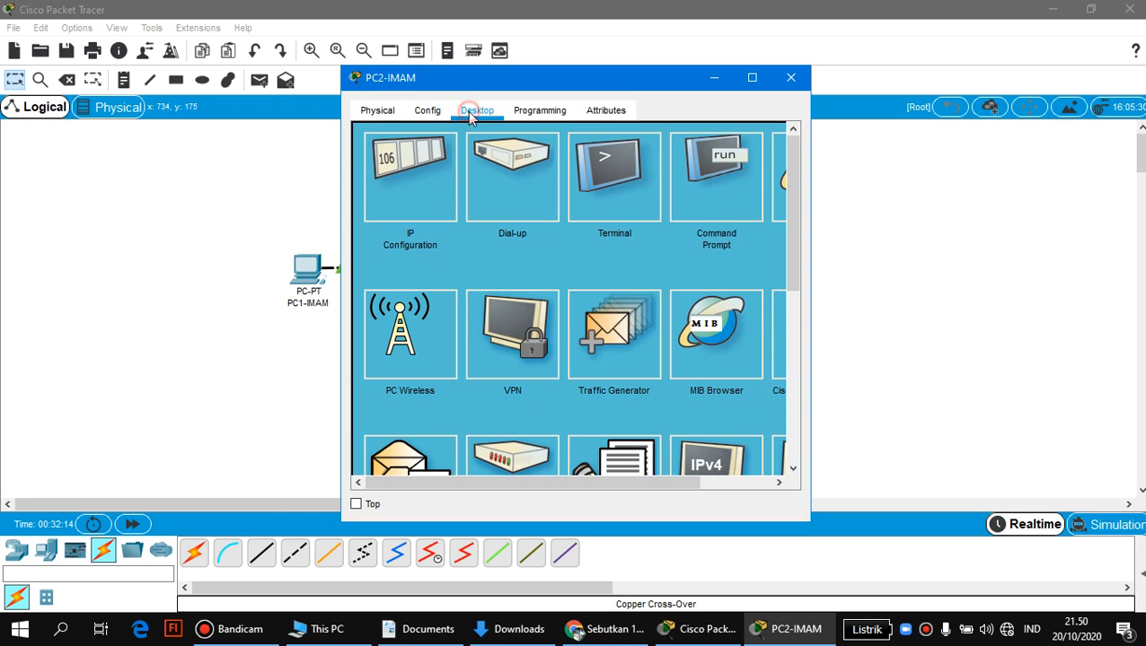
{"action": "left_click", "coordinate": [431, 217]}
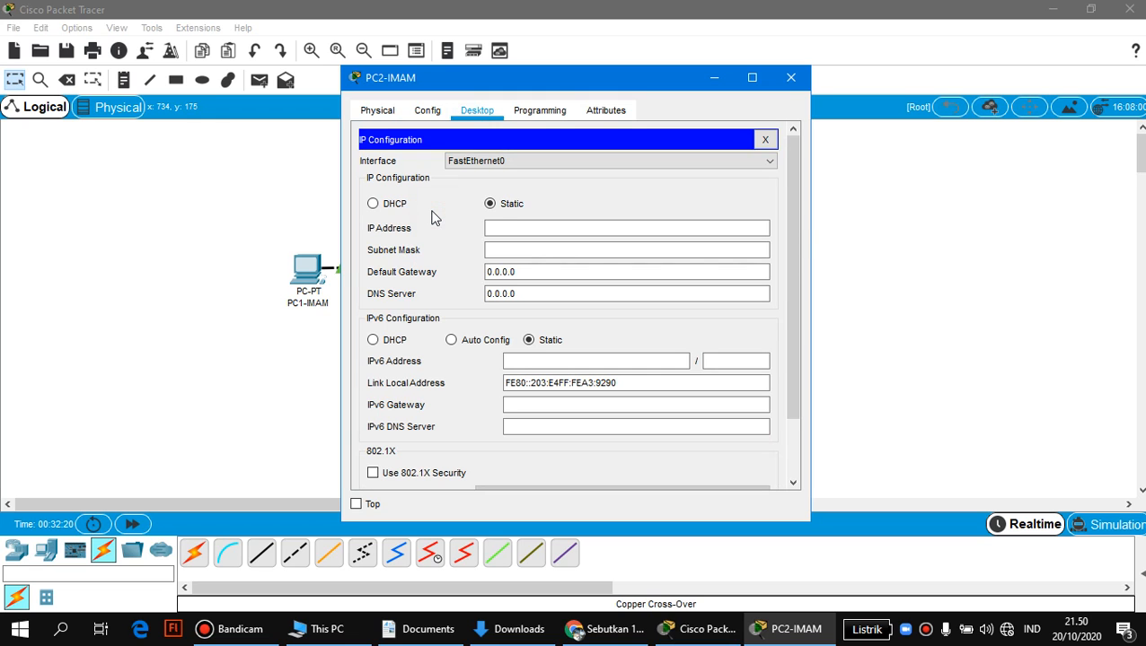
Step: Try to assign the first PC's address, 192.168.1.1, to the second PC as well
{"action": "left_click", "coordinate": [501, 228]}
{"action": "type", "text": "192.168.1.1"}
{"action": "left_click", "coordinate": [518, 255]}
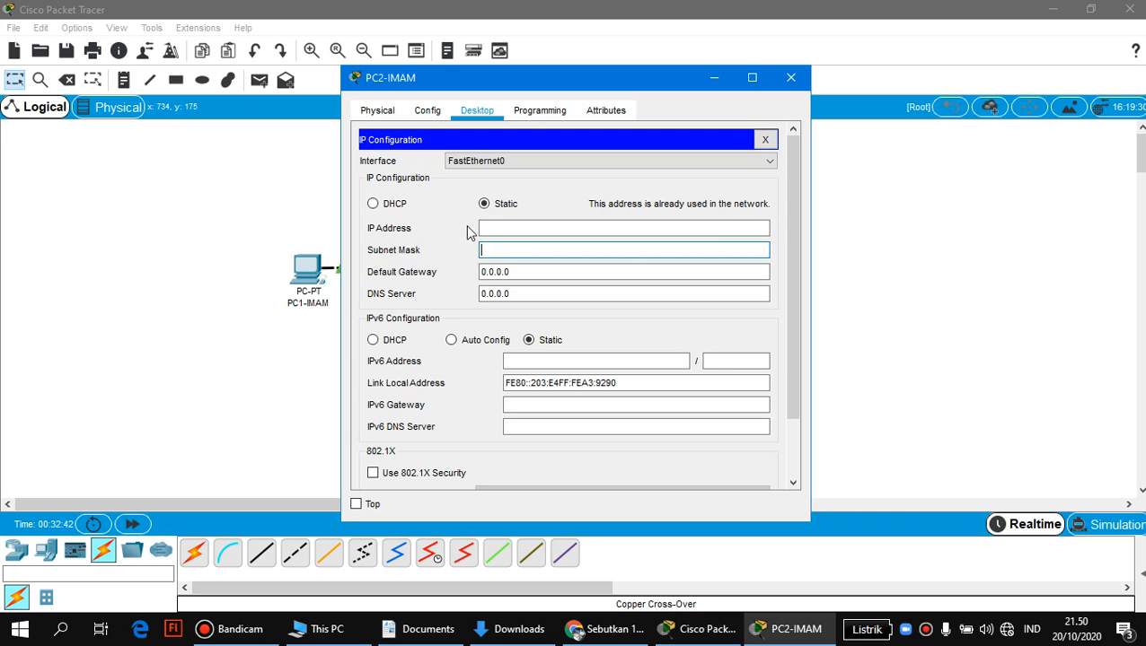
Step: Set the second PC's static IP address to 192.168.1.2 with subnet mask 255.255.255.0, and close its window
{"action": "left_click", "coordinate": [482, 228]}
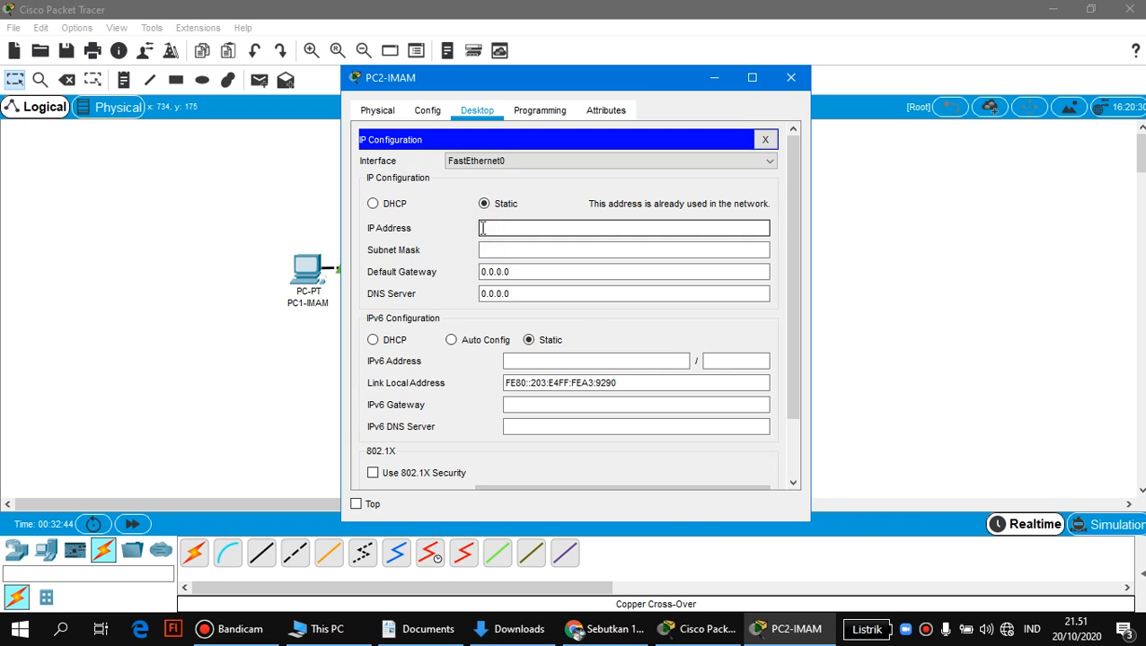
{"action": "type", "text": "192.168.1.2"}
{"action": "left_click", "coordinate": [518, 250]}
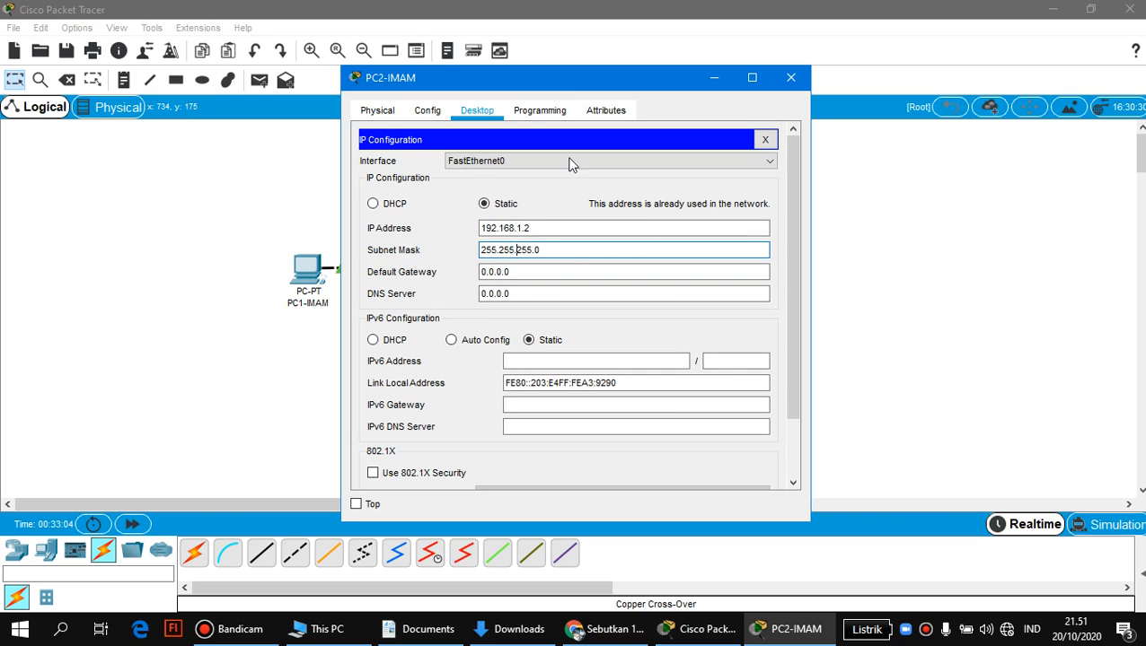
{"action": "left_click", "coordinate": [563, 271]}
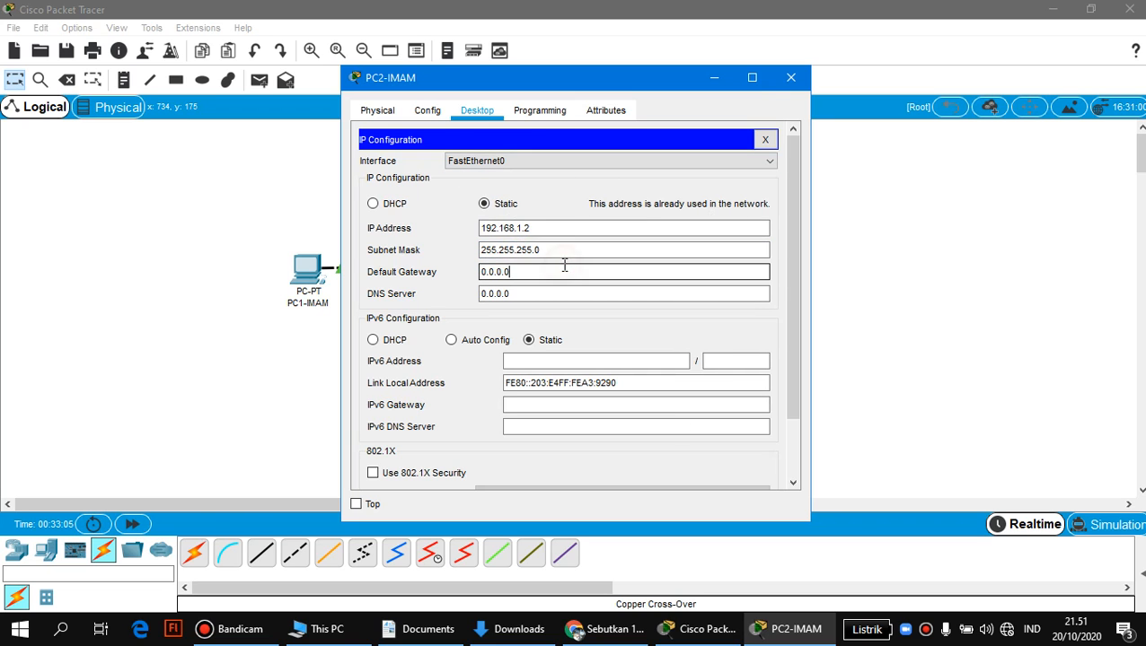
{"action": "left_click", "coordinate": [792, 79]}
Step: Append "-192.168.1,1" to the first PC's label in the workspace
{"action": "left_click", "coordinate": [306, 306]}
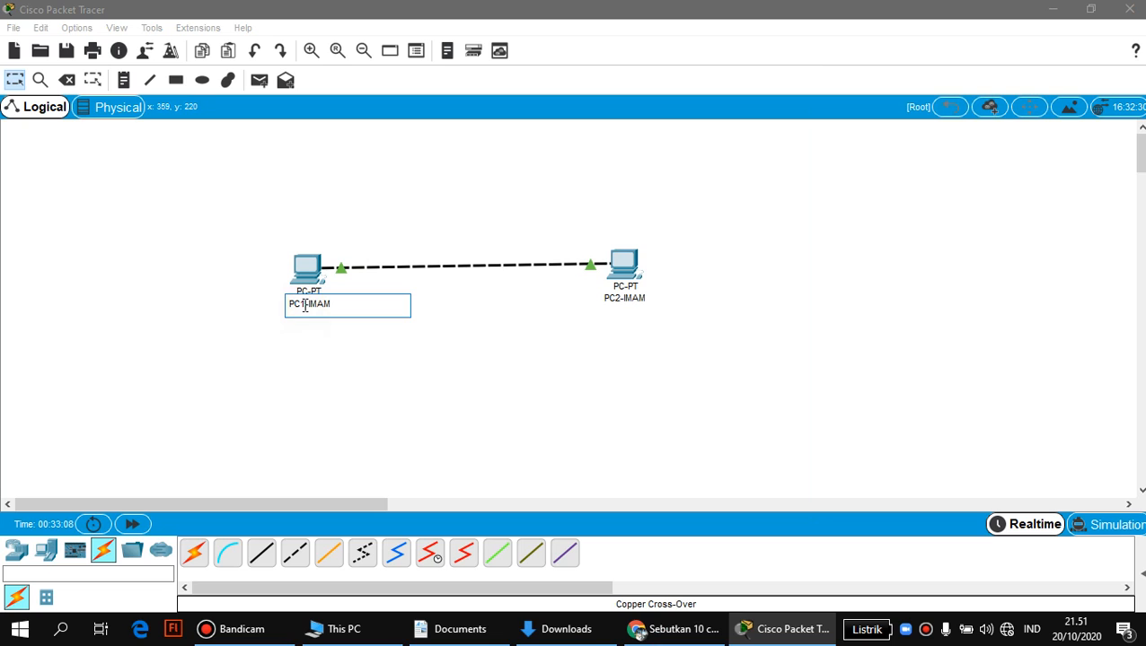
{"action": "double_click", "coordinate": [331, 309]}
{"action": "left_click", "coordinate": [335, 312]}
{"action": "type", "text": "-192.168.1,1"}
{"action": "left_click", "coordinate": [458, 360]}
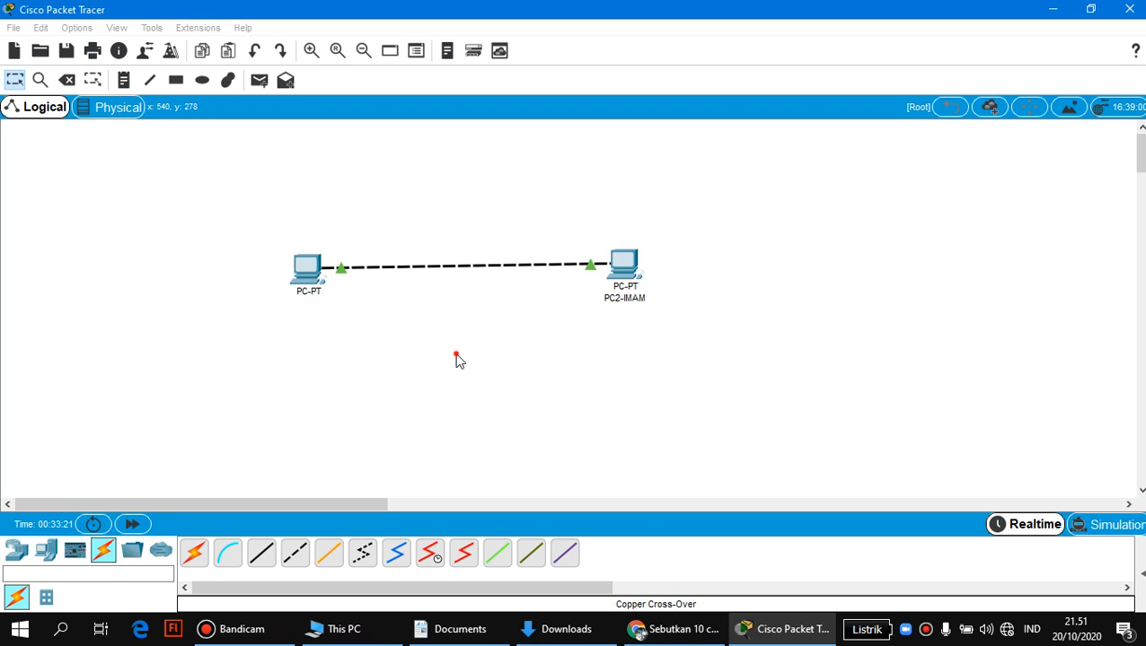
Step: Append "-192.168.1.2" to the second PC's label in the workspace
{"action": "left_click", "coordinate": [634, 300]}
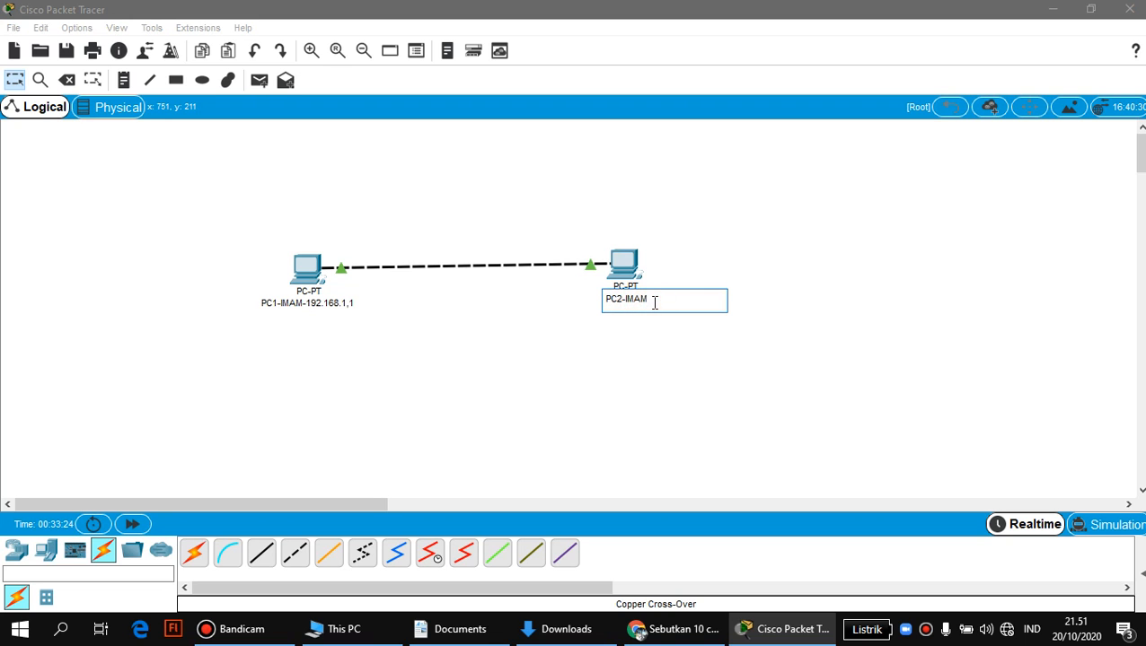
{"action": "type", "text": "-"}
{"action": "type", "text": "19"}
{"action": "type", "text": "2."}
{"action": "type", "text": ".168"}
{"action": "type", "text": ".1"}
{"action": "type", "text": ".2"}
{"action": "key", "text": "Return"}
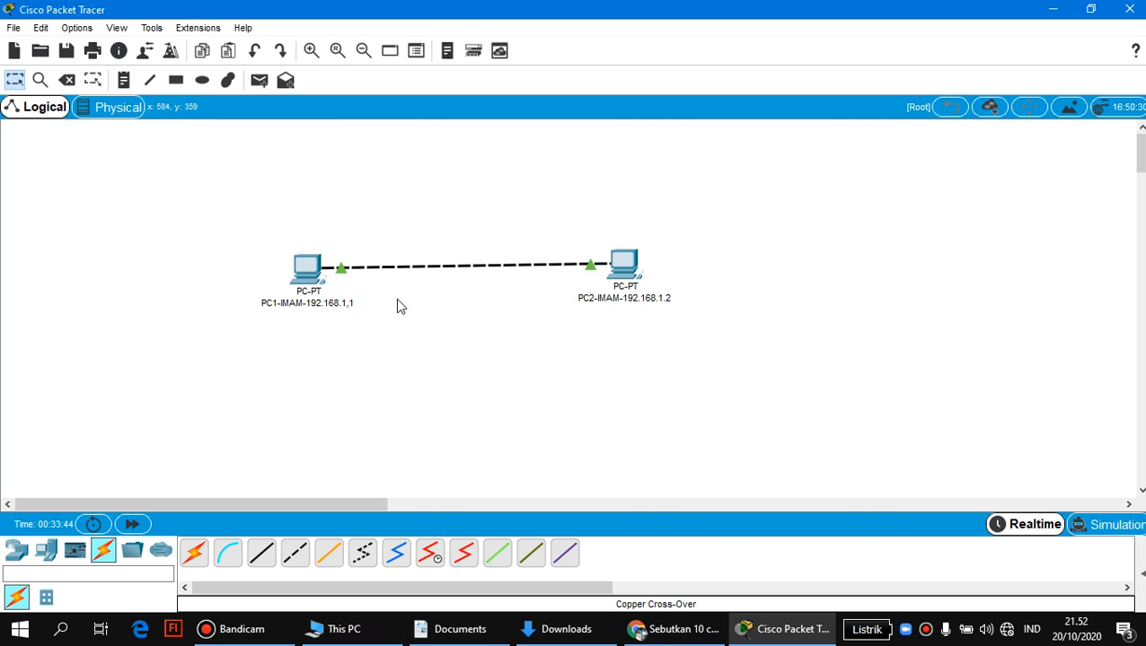
Step: Send a simple PDU from the first PC to the second PC to test the connection
{"action": "left_click", "coordinate": [261, 82]}
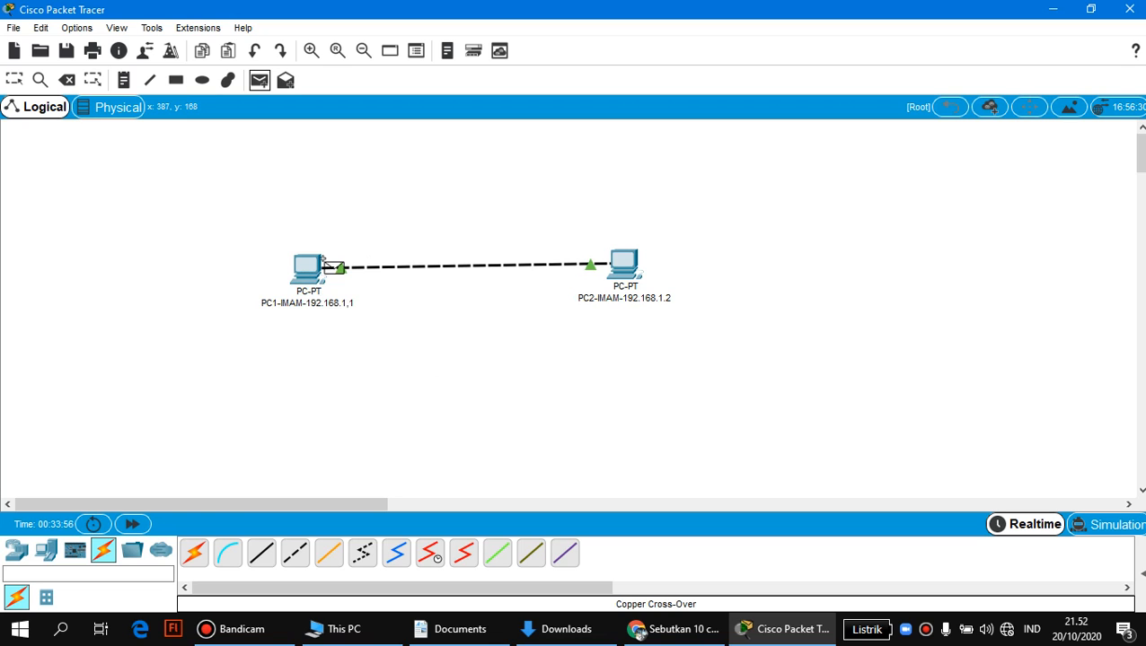
{"action": "left_click", "coordinate": [308, 267]}
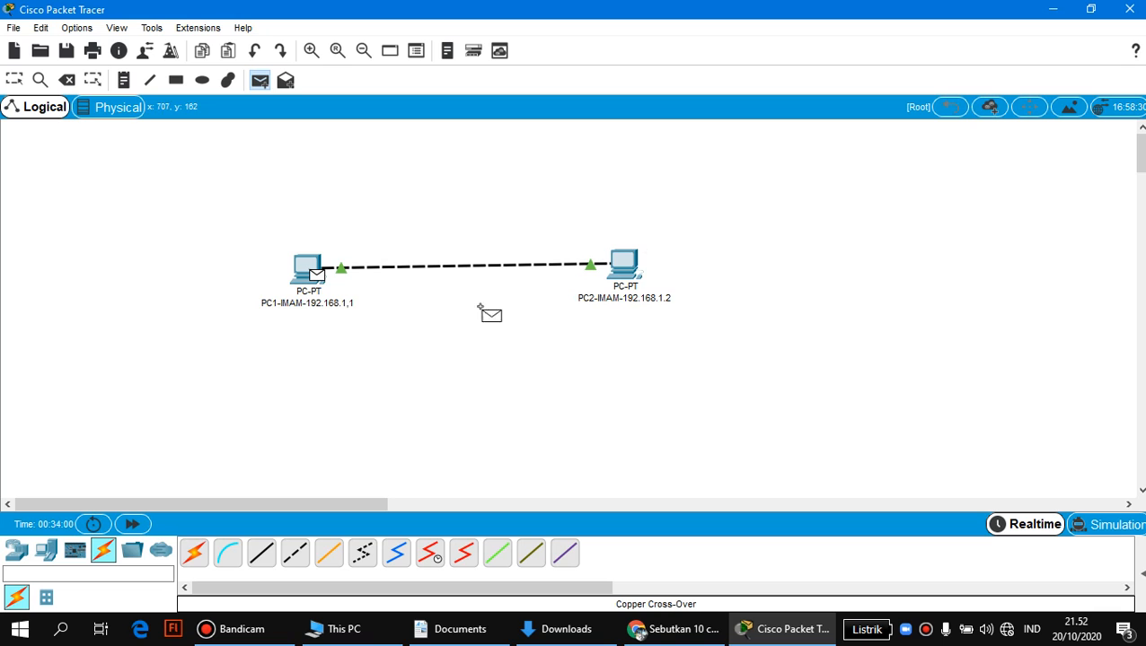
{"action": "left_click", "coordinate": [630, 269]}
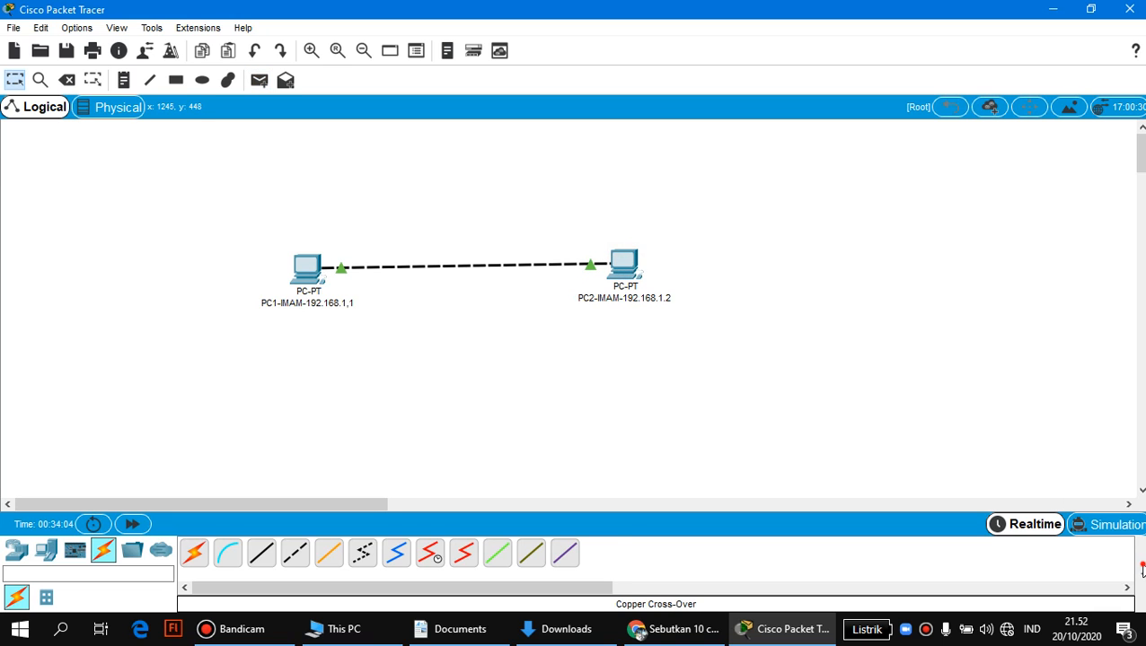
Step: Show the PDU list window and switch the network to Simulation mode
{"action": "left_click", "coordinate": [1140, 567]}
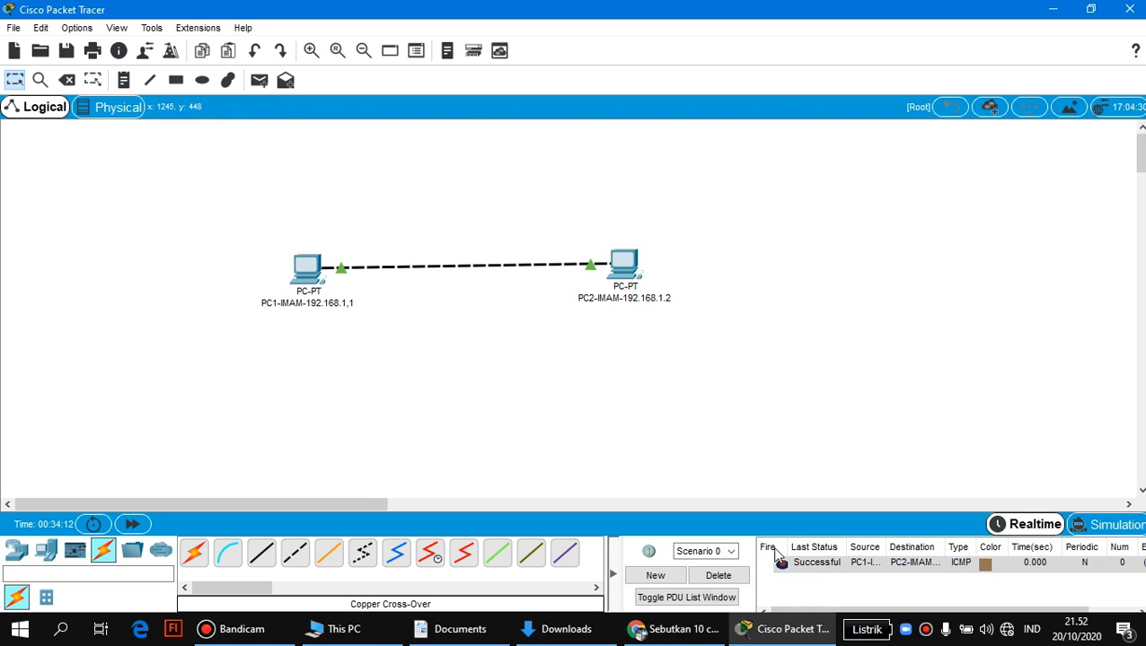
{"action": "left_click", "coordinate": [1100, 526]}
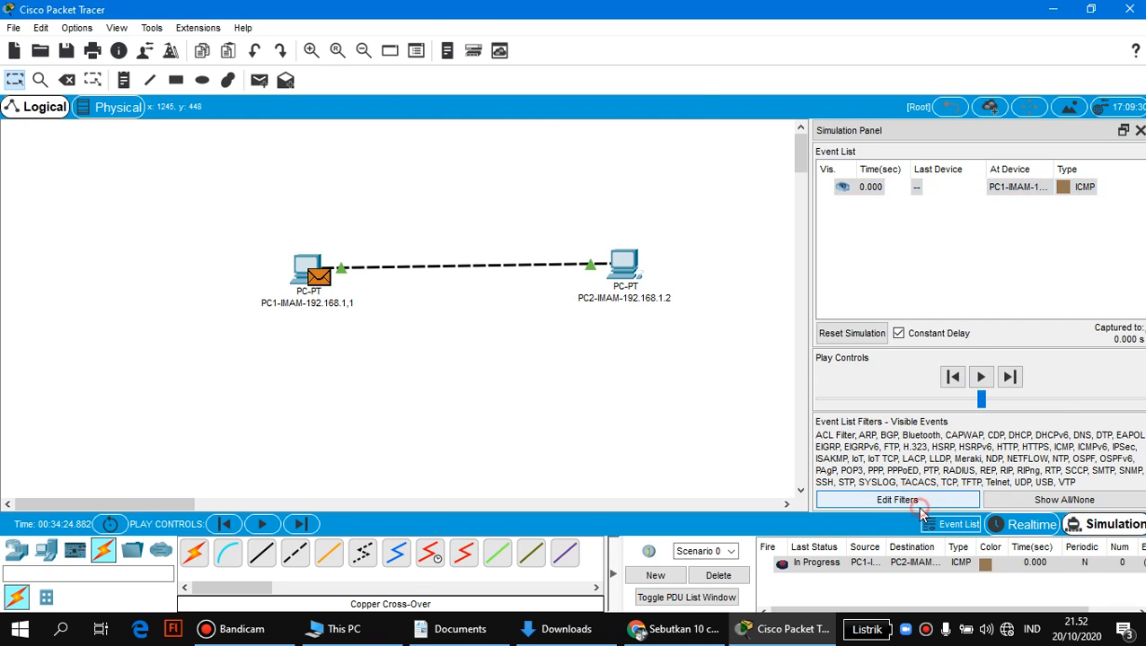
Step: Limit the IPv4 event filters to ICMP by turning off ARP, DNS, BGP, EIGRP, OSPF, DHCP, HSRP and RIP
{"action": "left_click", "coordinate": [897, 500]}
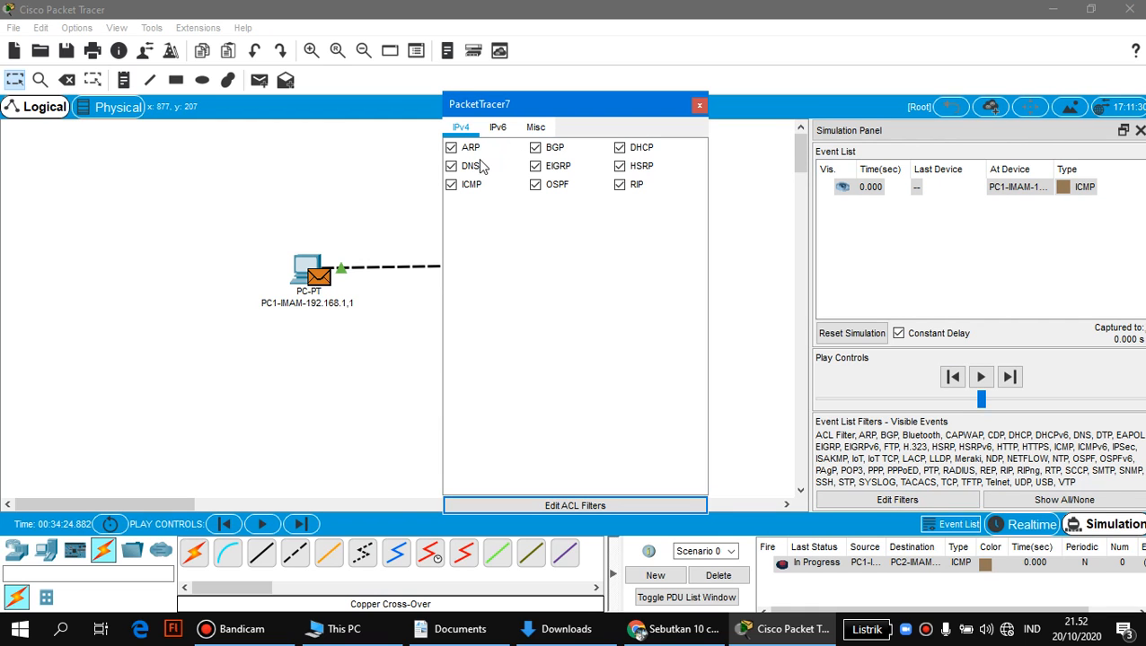
{"action": "left_click", "coordinate": [452, 149]}
{"action": "left_click", "coordinate": [451, 166]}
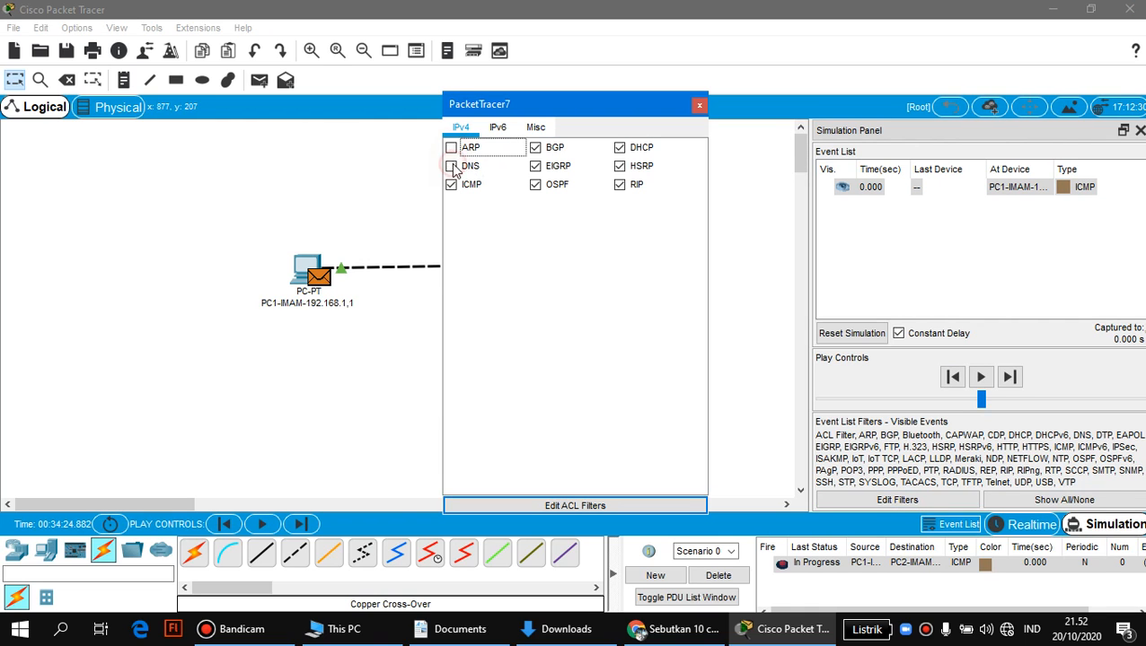
{"action": "left_click", "coordinate": [553, 191]}
{"action": "left_click", "coordinate": [535, 184]}
{"action": "left_click", "coordinate": [535, 166]}
{"action": "left_click", "coordinate": [620, 148]}
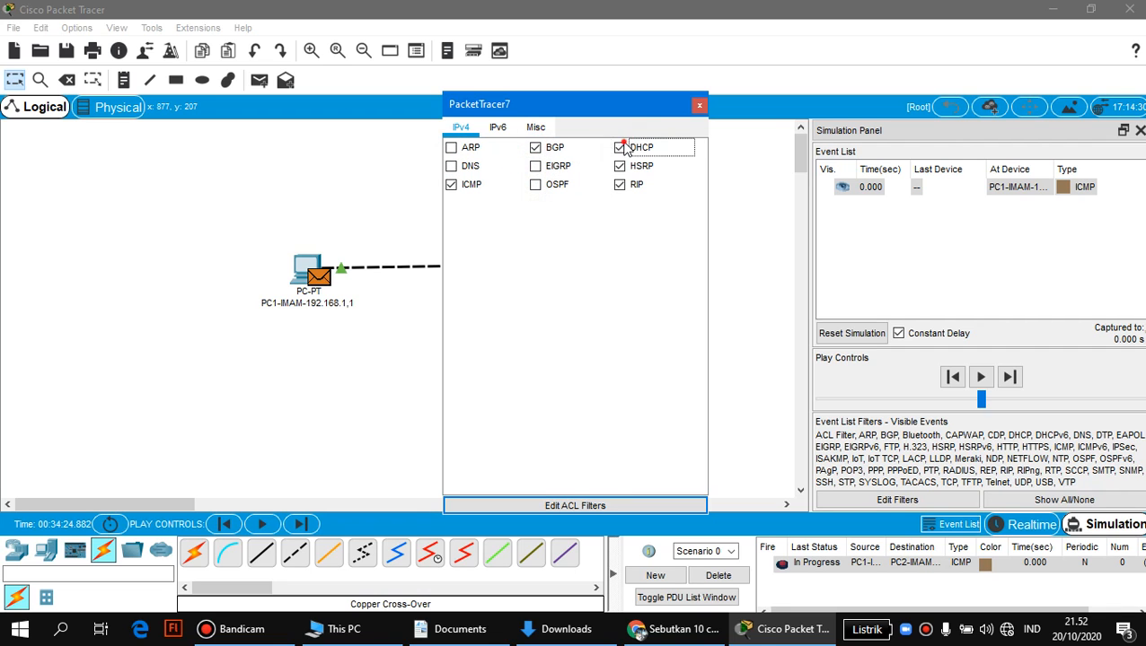
{"action": "left_click", "coordinate": [620, 166]}
{"action": "left_click", "coordinate": [620, 184]}
{"action": "left_click", "coordinate": [535, 148]}
{"action": "left_click", "coordinate": [700, 107]}
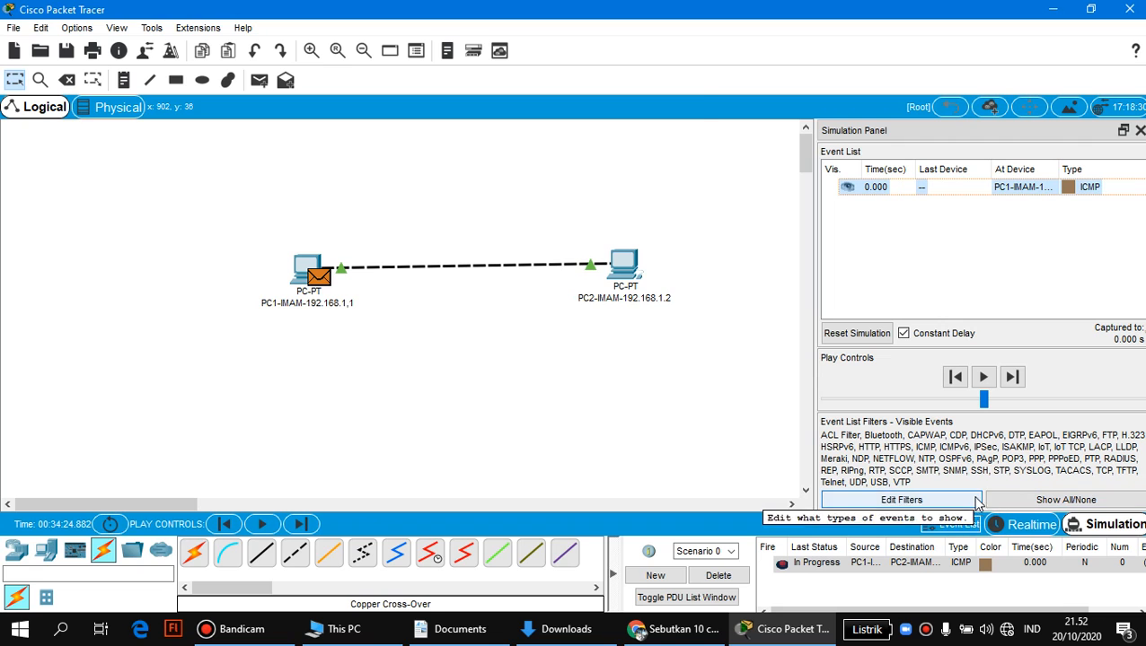
{"action": "left_click", "coordinate": [900, 500]}
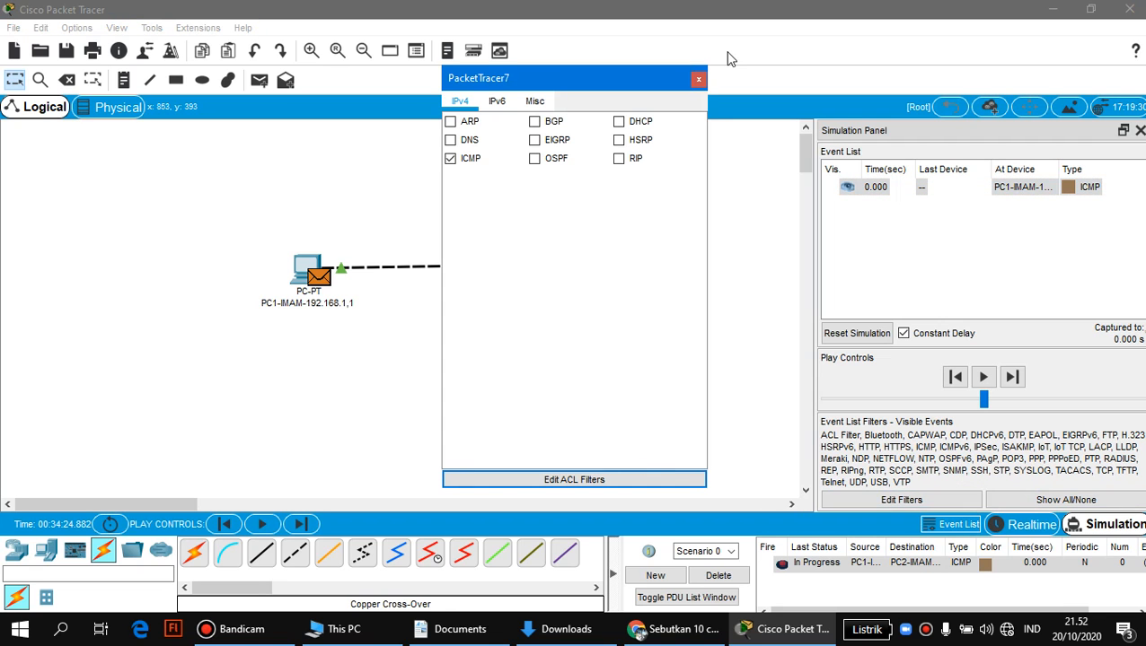
{"action": "left_click", "coordinate": [699, 79]}
Step: View the PDU information of the first ICMP event, close it and play the simulation
{"action": "left_click", "coordinate": [862, 187]}
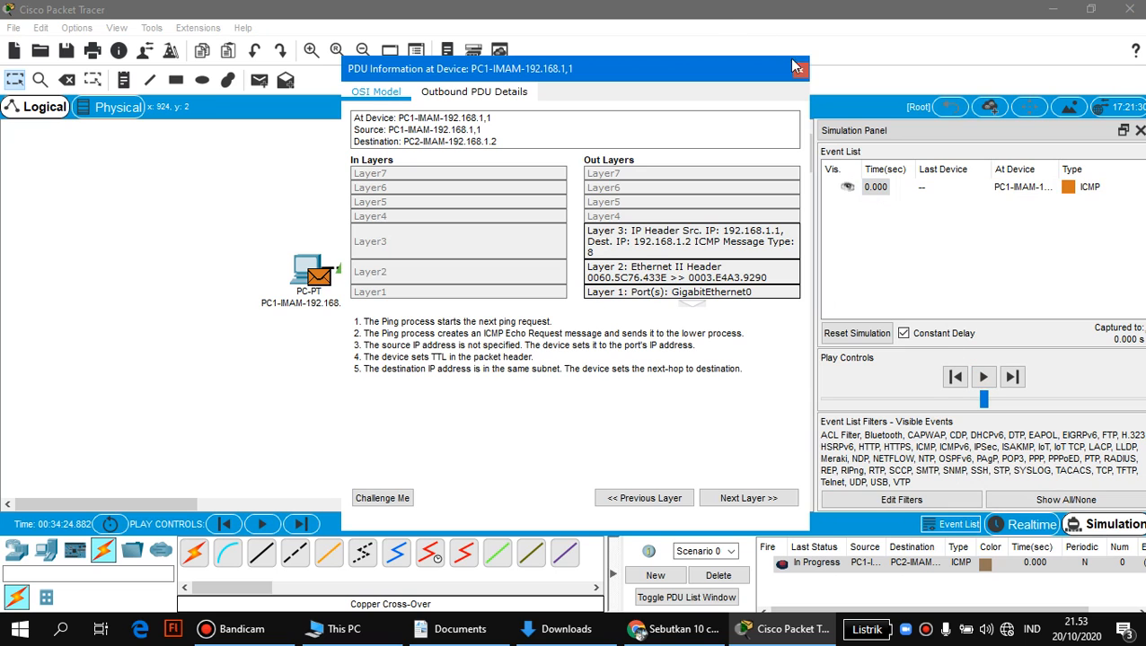
{"action": "left_click", "coordinate": [801, 71]}
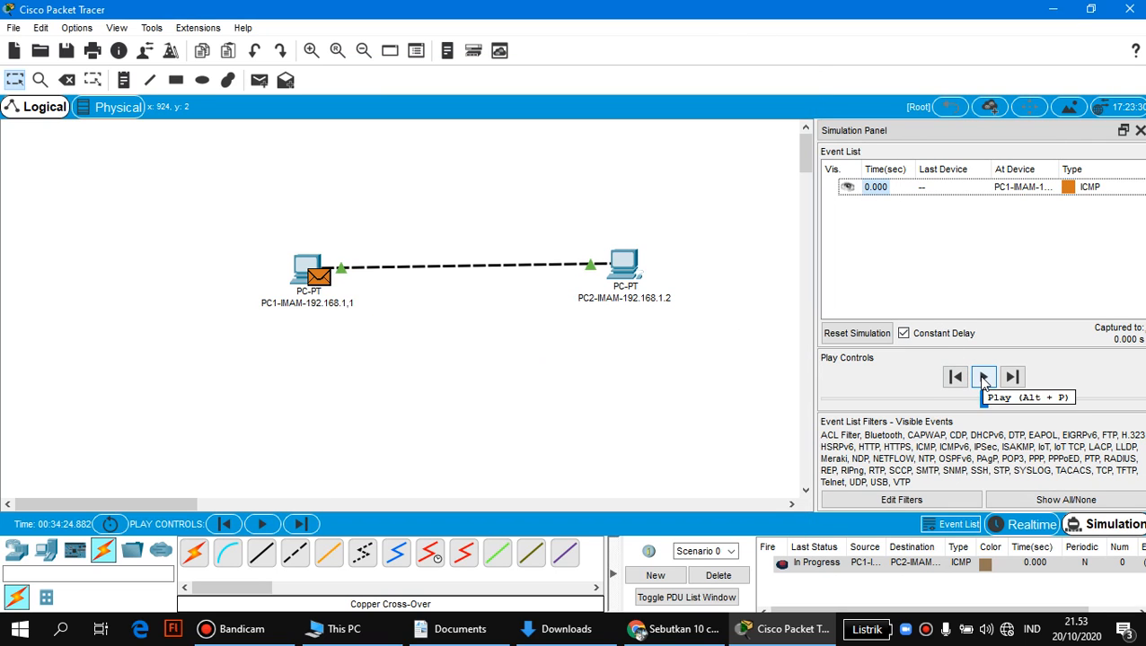
{"action": "left_click", "coordinate": [984, 377]}
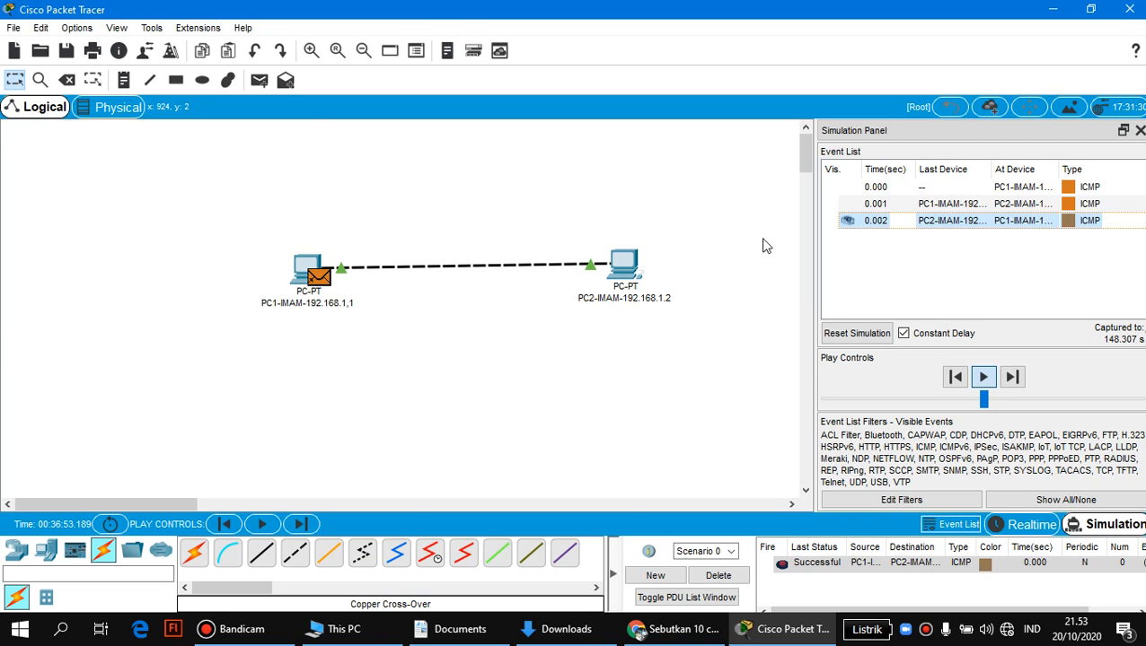
Step: Add a simple PDU from the second PC to the first PC
{"action": "left_click", "coordinate": [262, 84]}
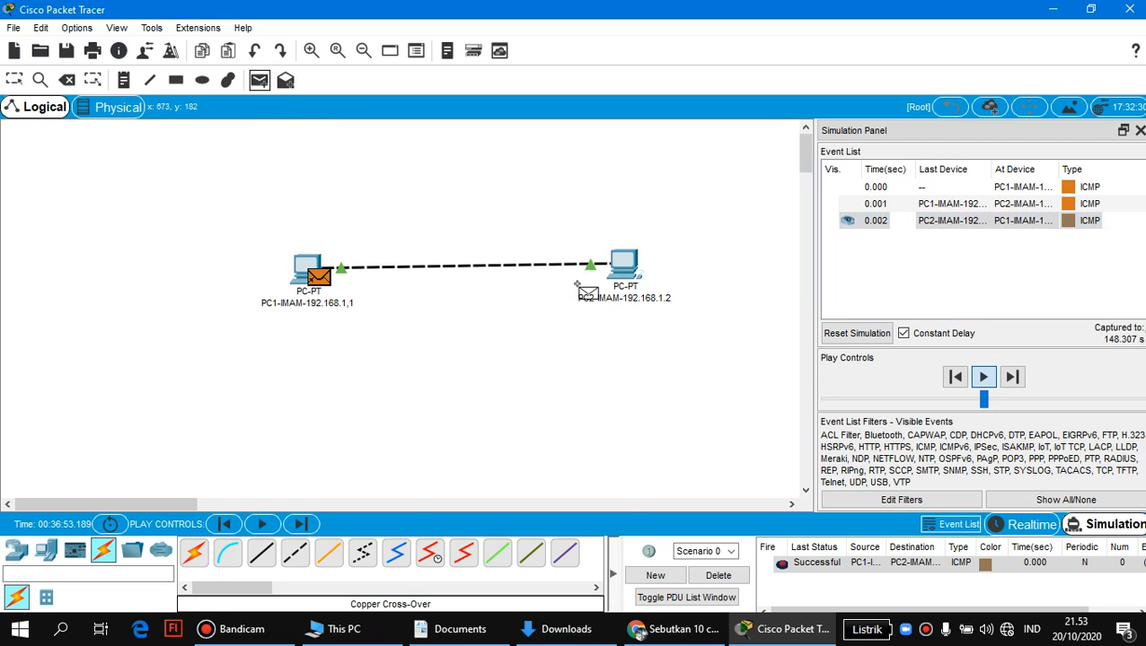
{"action": "left_click", "coordinate": [626, 265]}
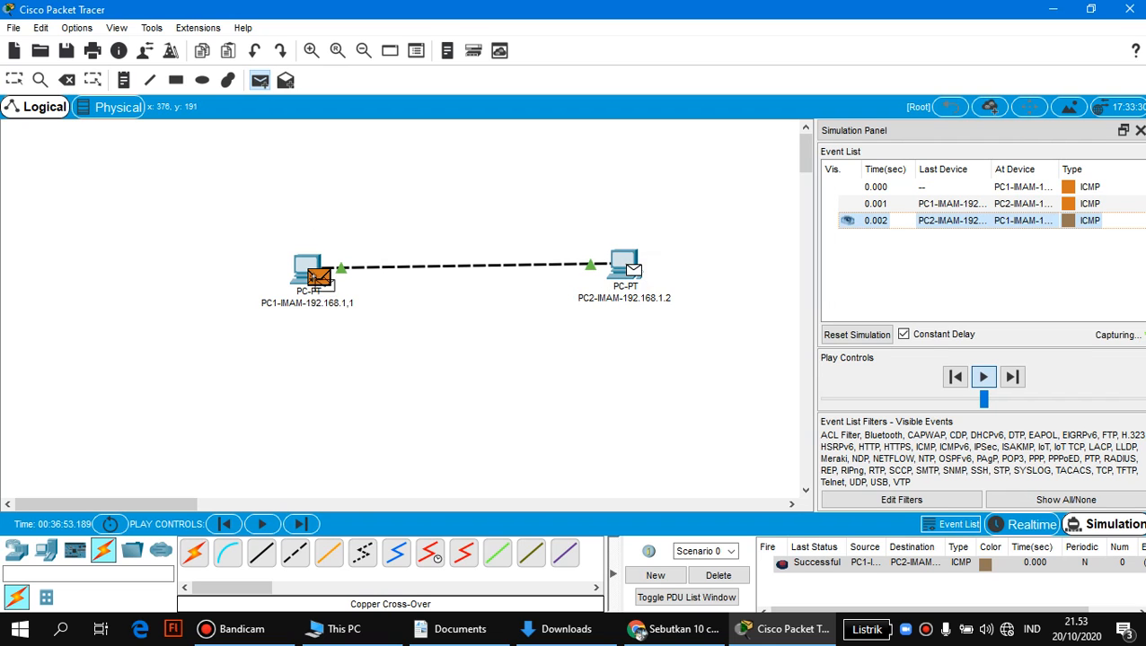
{"action": "left_click", "coordinate": [310, 269]}
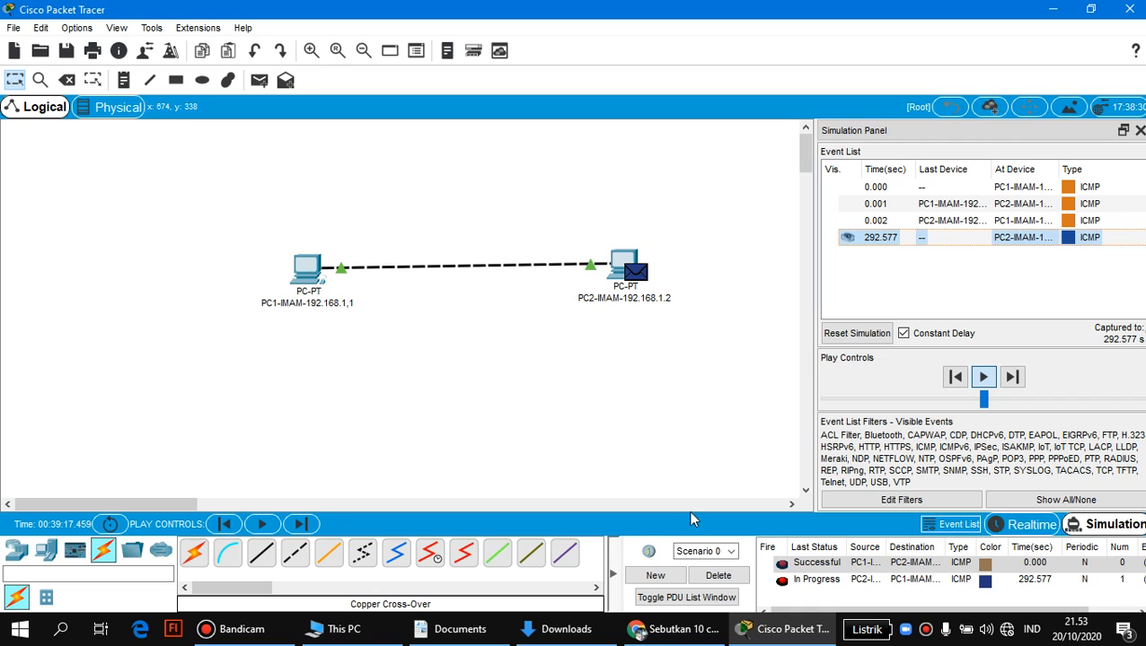
Step: Restart the simulation by switching to Realtime and back to Simulation mode, and play both PDUs between the PCs
{"action": "left_click", "coordinate": [997, 526]}
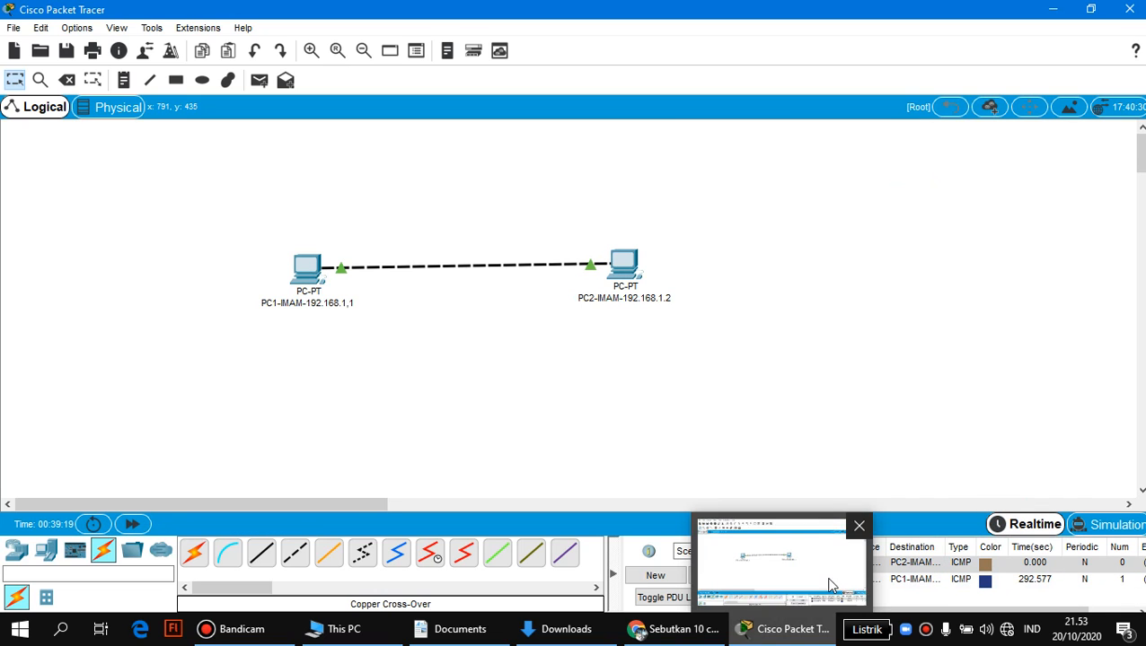
{"action": "left_click", "coordinate": [1083, 524]}
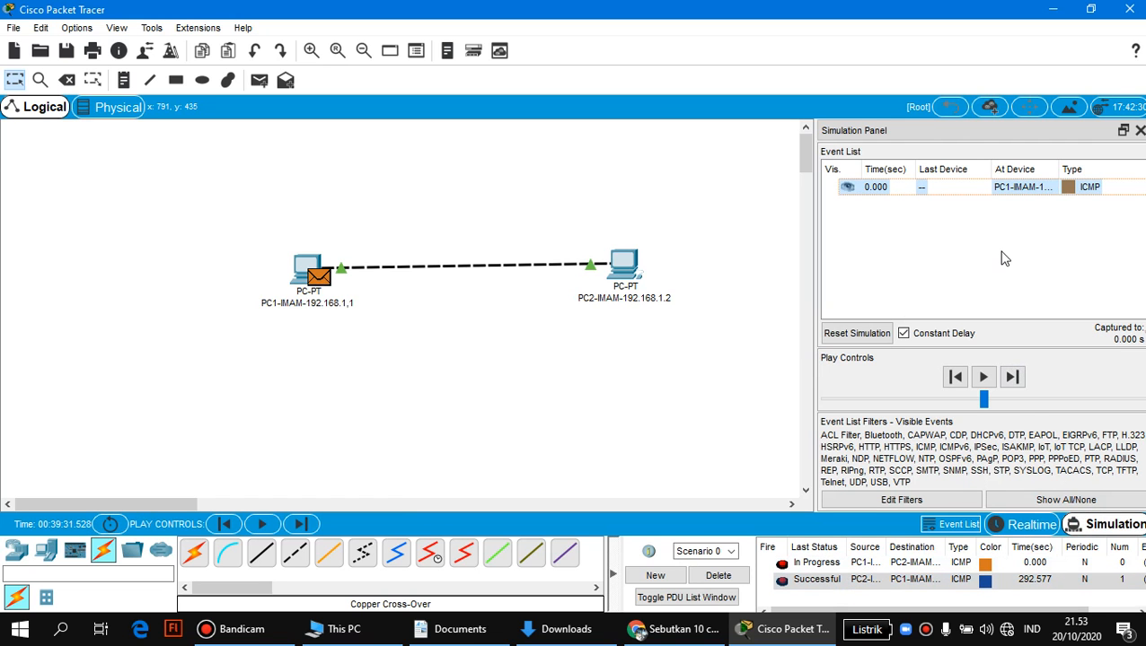
{"action": "left_click", "coordinate": [983, 377]}
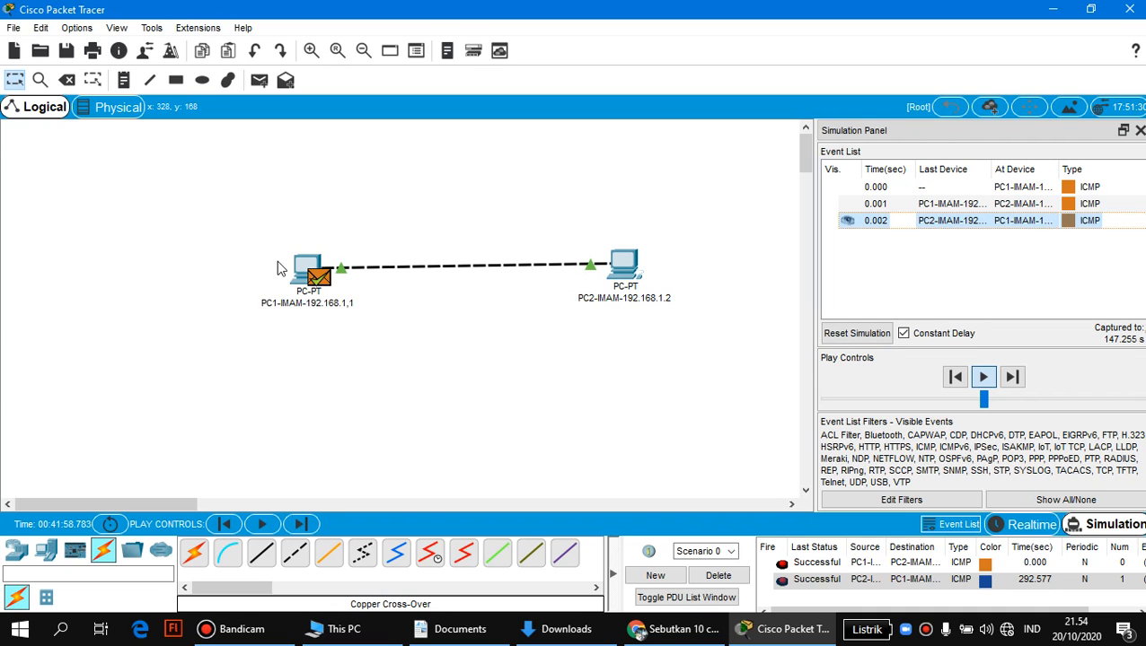
{"action": "left_click", "coordinate": [1014, 381]}
{"action": "left_click", "coordinate": [843, 564]}
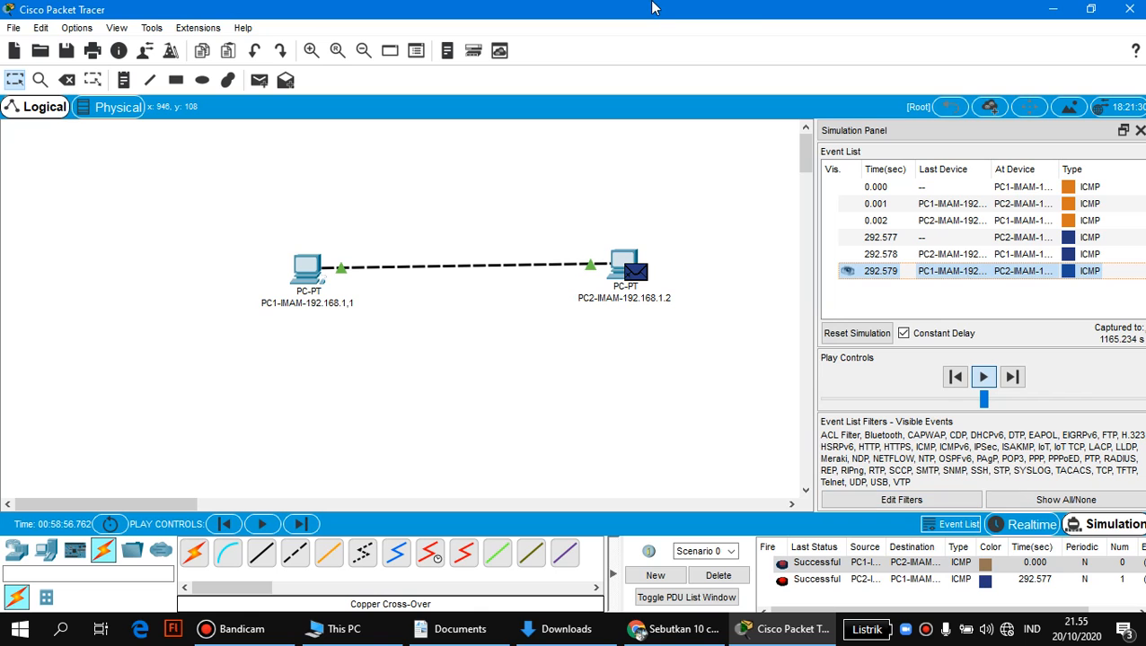
{"action": "mouse_move", "coordinate": [655, 8]}
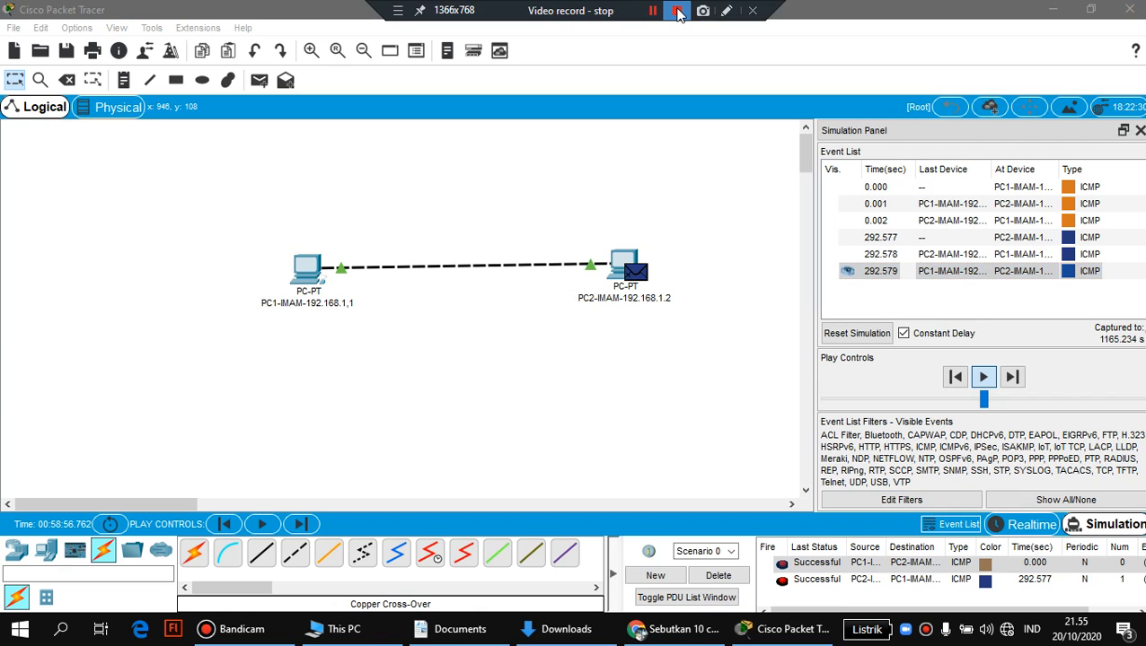